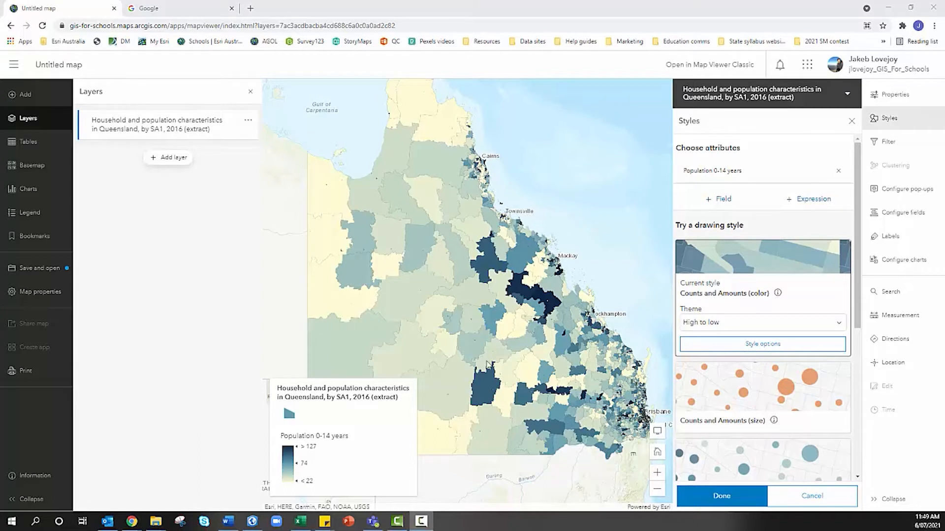
Step: Examine the fields available for styling the Queensland household and population layer, leaving the style attributes as they are
left_click_drag(490, 340, 499, 362)
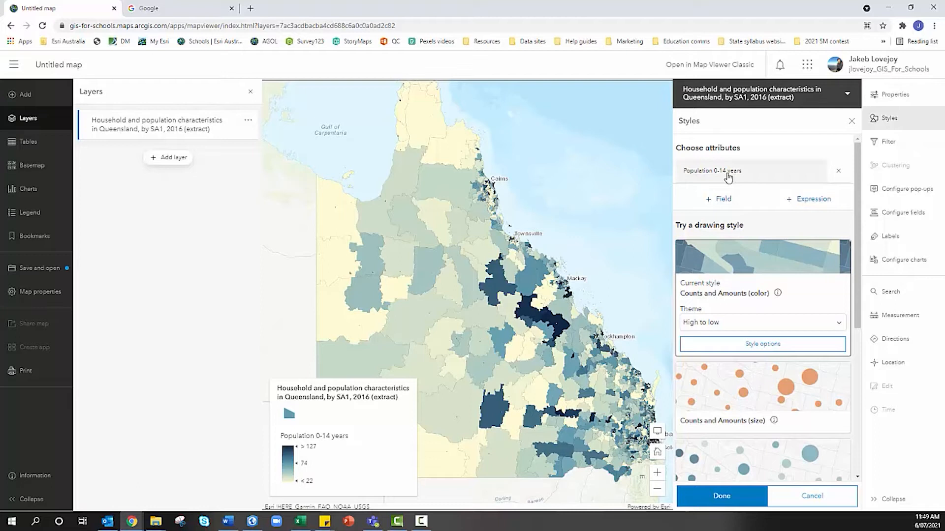
left_click(725, 201)
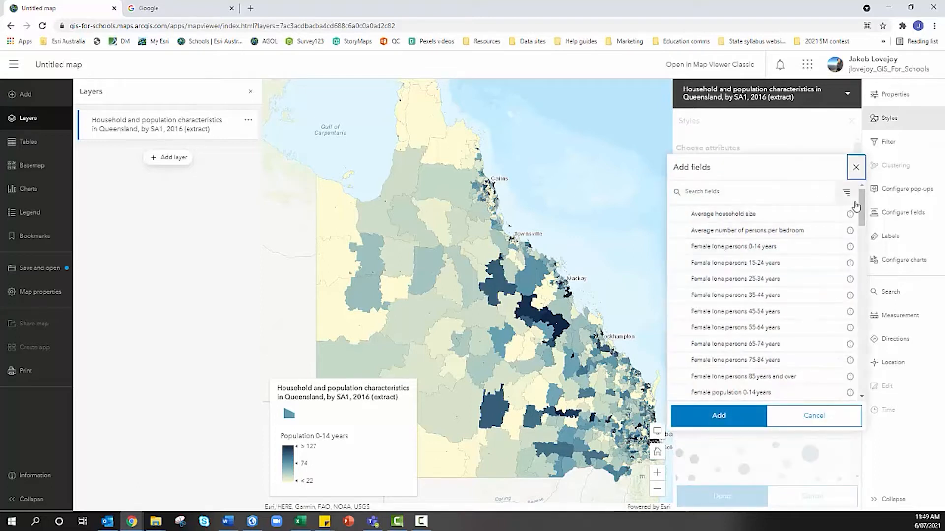
left_click_drag(863, 202, 862, 203)
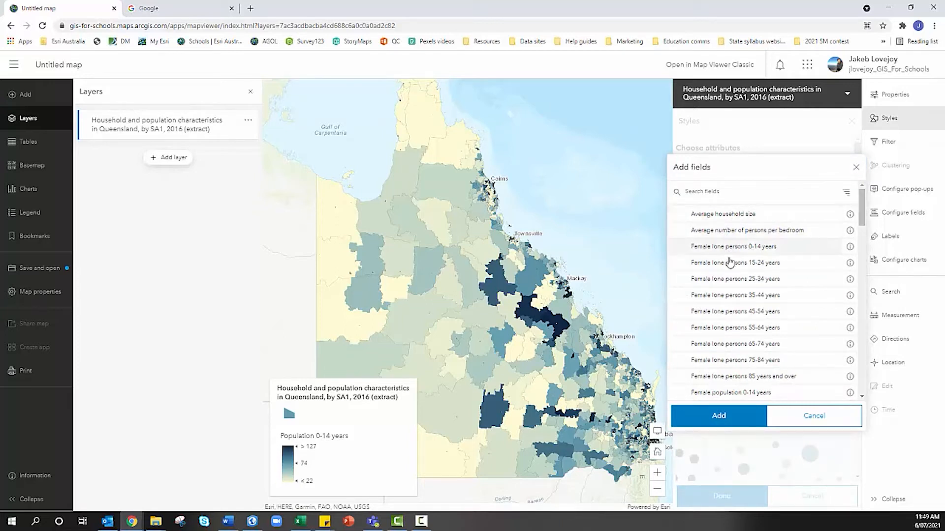
scroll(721, 338, "down", 3)
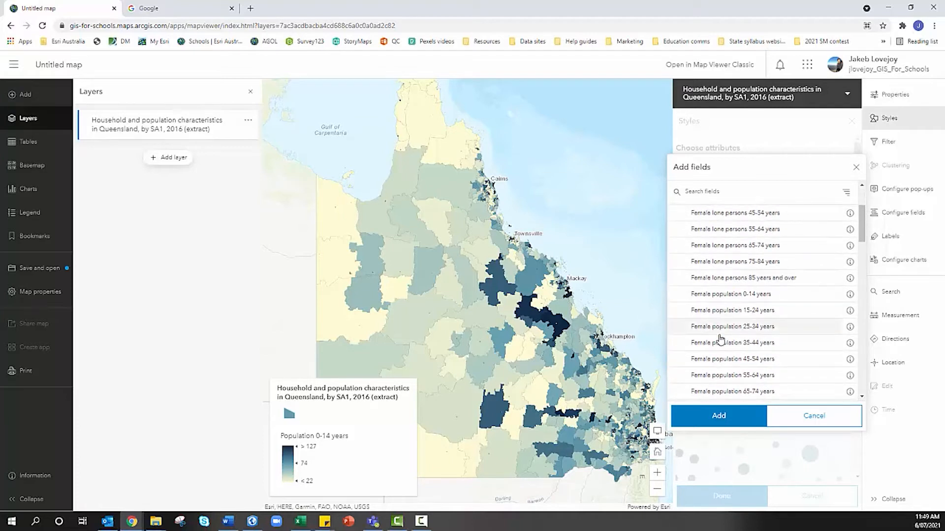
scroll(721, 339, "down", 7)
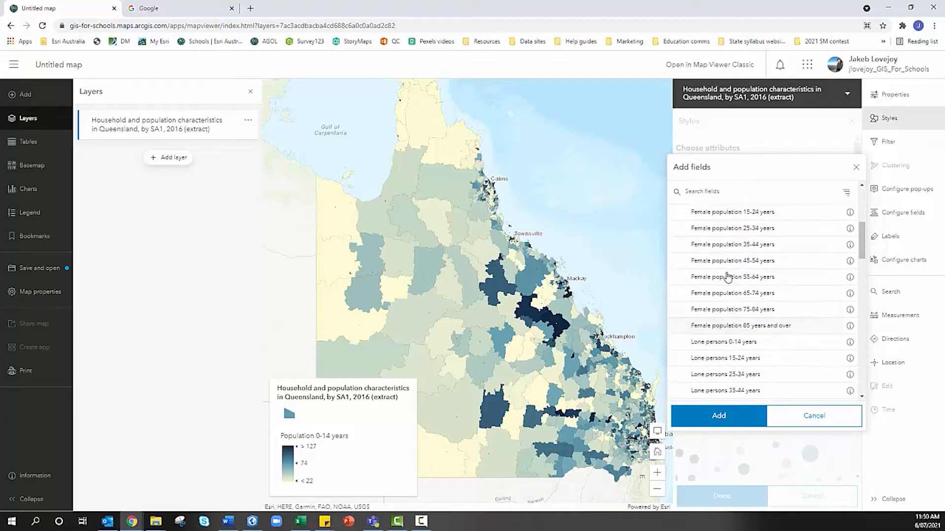
scroll(731, 280, "down", 5)
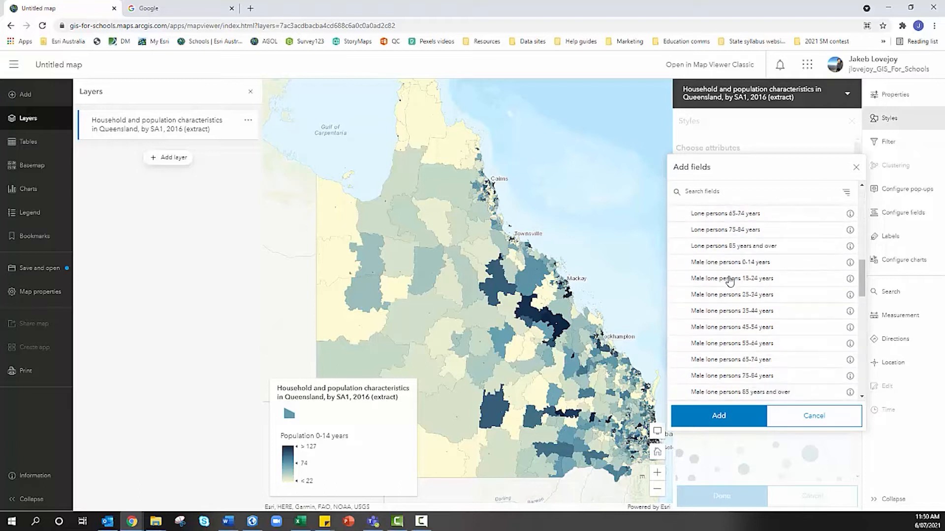
scroll(730, 283, "down", 5)
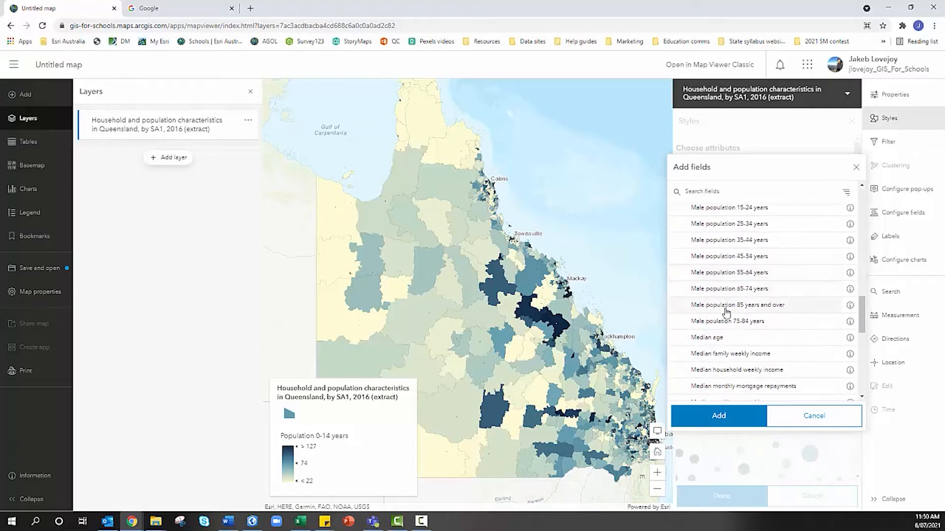
scroll(722, 313, "down", 3)
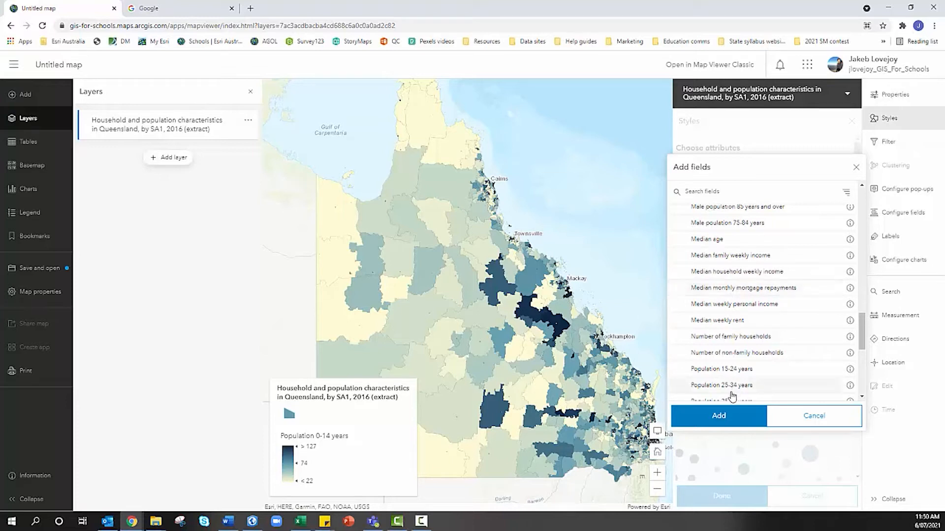
left_click(794, 421)
left_click_drag(510, 399, 499, 396)
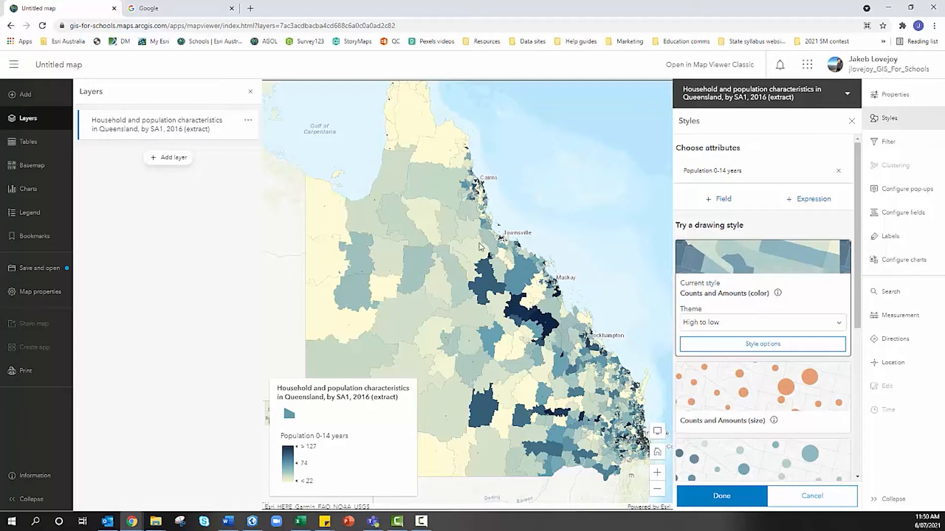
Step: Search Google for "abs geopackages" and open the Australian Bureau of Statistics DataPacks result
left_click(168, 9)
type("abs geopad")
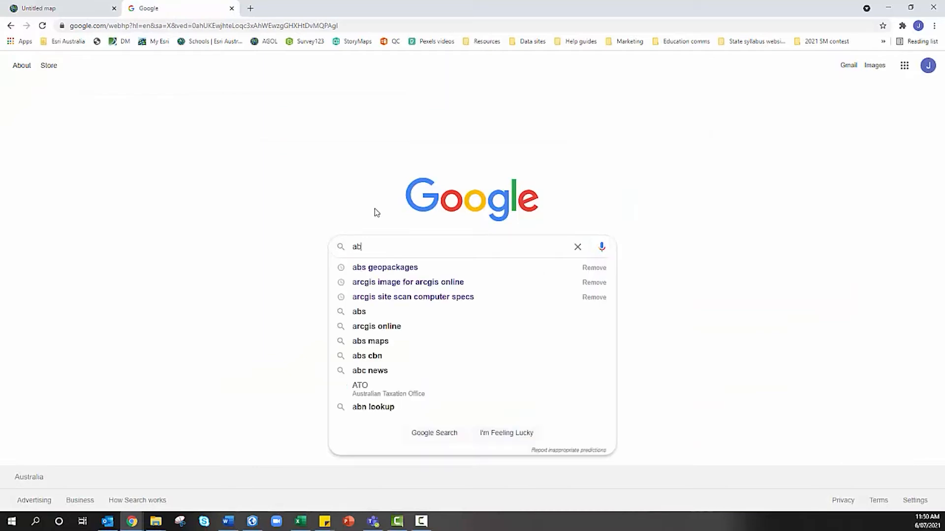
key("BackSpace")
type("ckages")
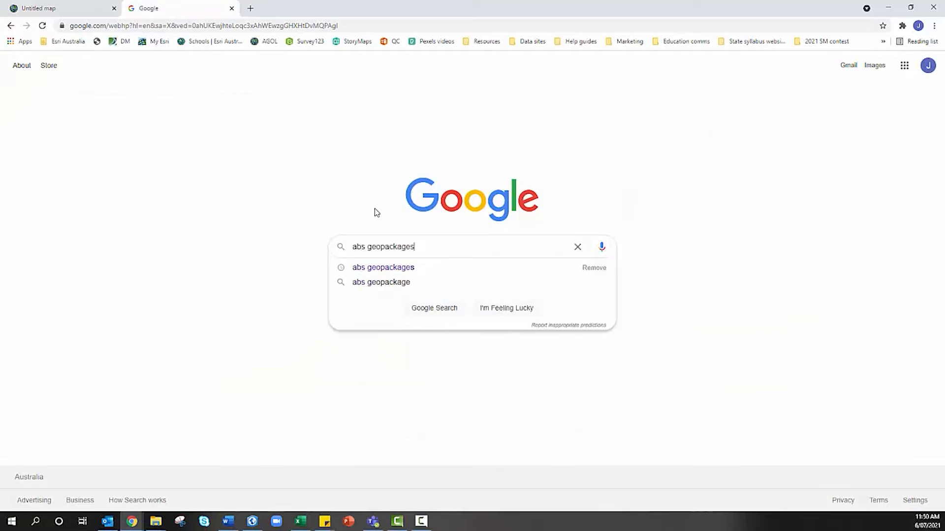
key("Return")
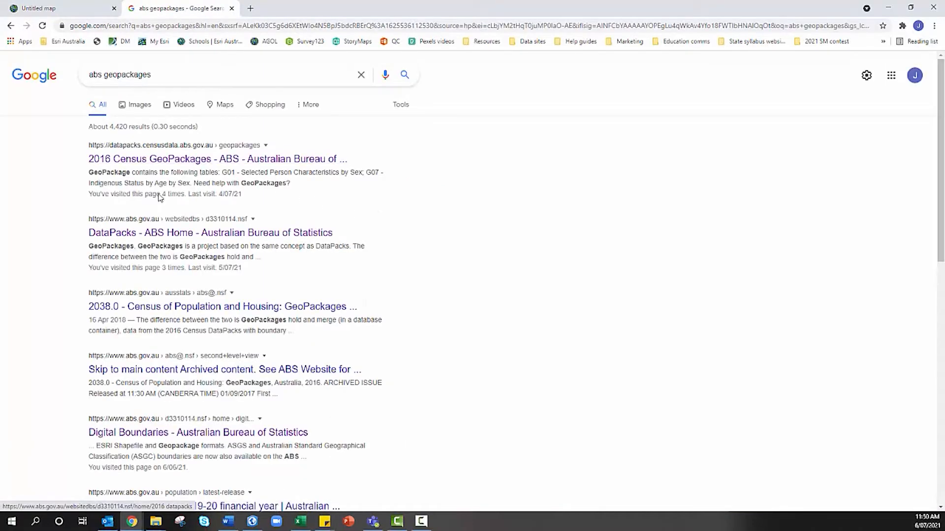
left_click(130, 233)
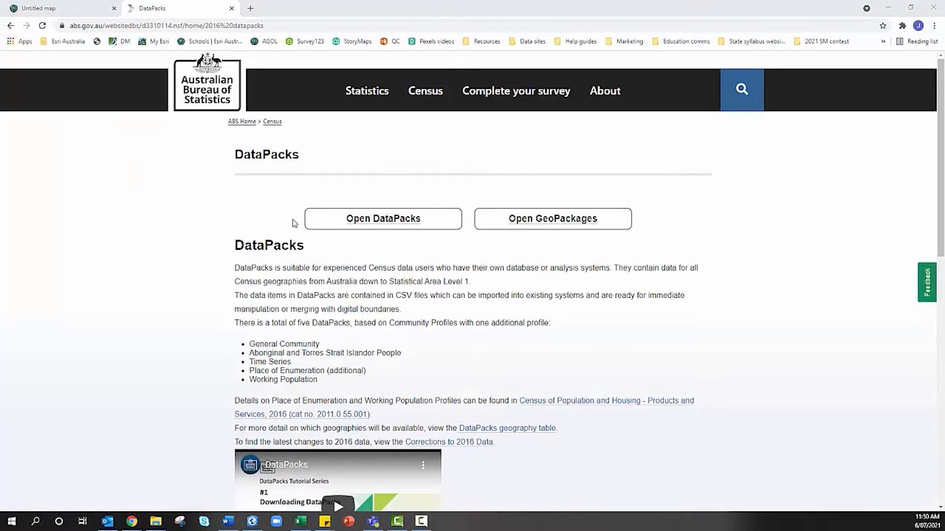
Step: Check the DataPacks link in the Word document, return to the browser and open the Census GeoPackages page
key("alt+Tab")
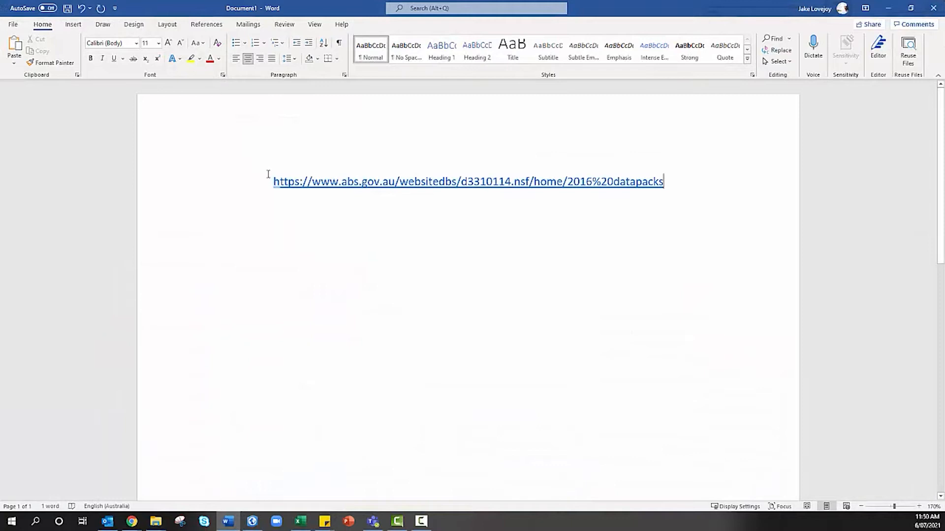
key("alt+Tab")
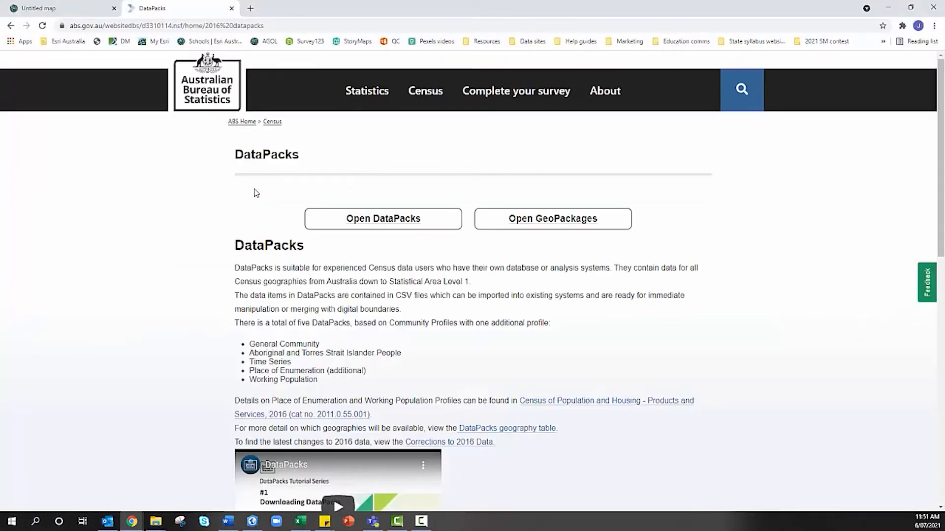
left_click(525, 228)
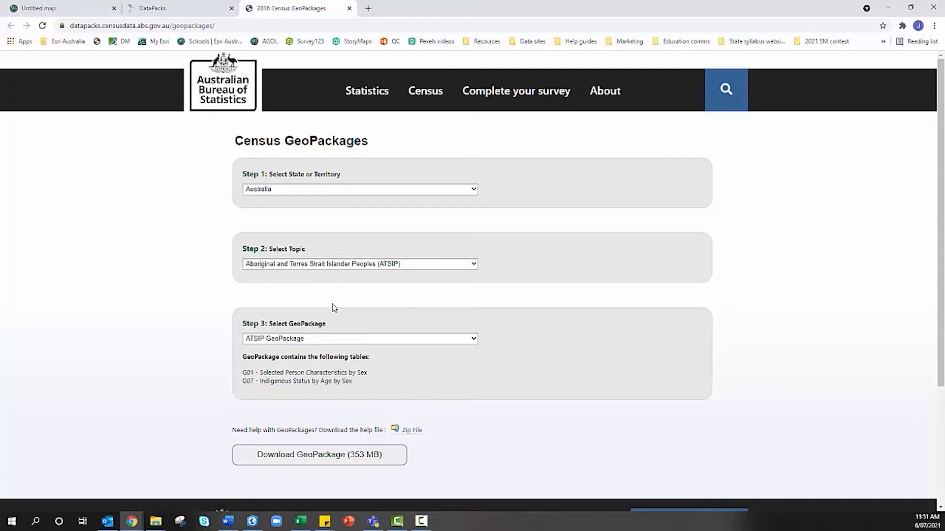
Step: Set the GeoPackage state to Queensland and the topic to Selected Dwelling and Household Characteristics (SDHC)
left_click(314, 196)
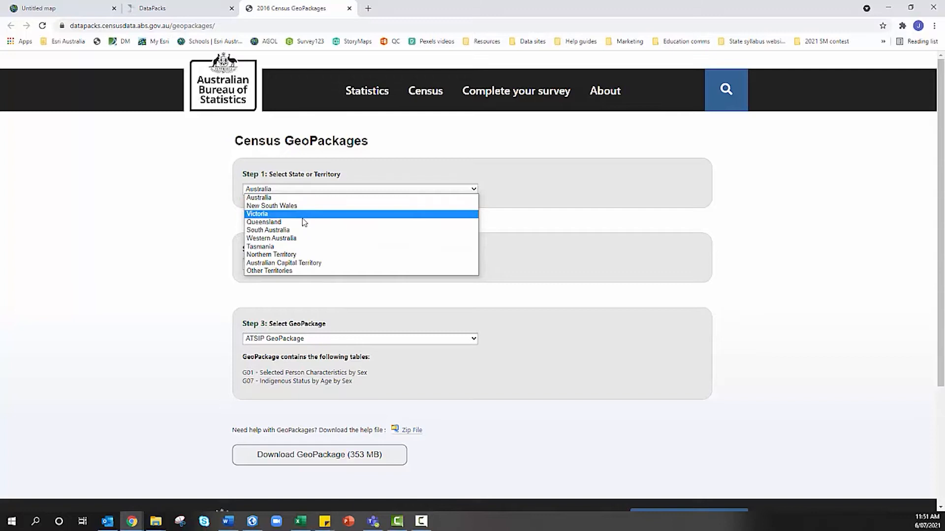
left_click(303, 223)
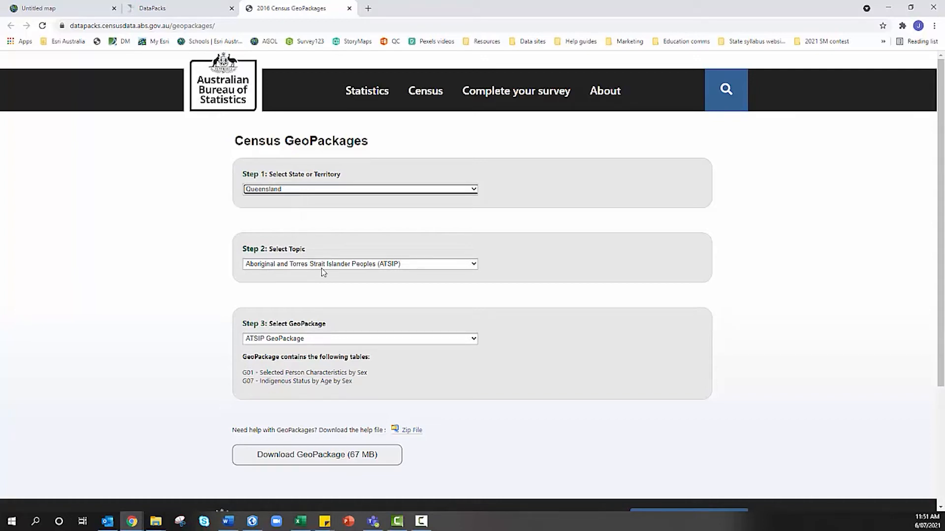
left_click(279, 265)
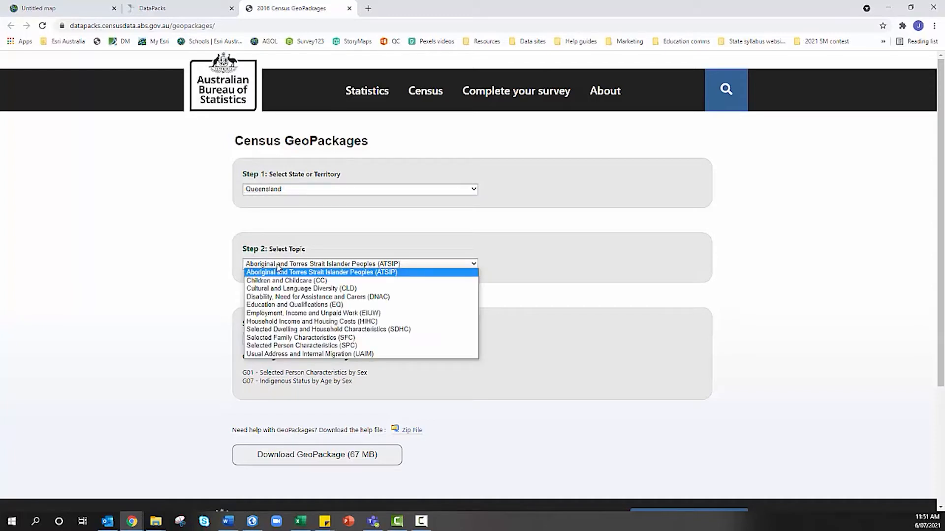
left_click(276, 330)
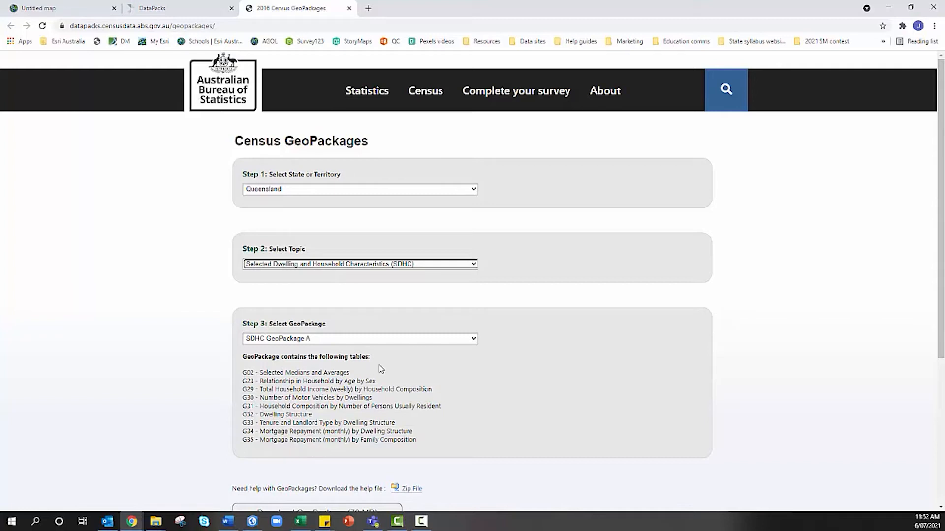
Step: Preview the tables of SDHC GeoPackage B and of GeoPackage H under Employment, Income and Unpaid Work (EIUW)
left_click(391, 341)
left_click(294, 355)
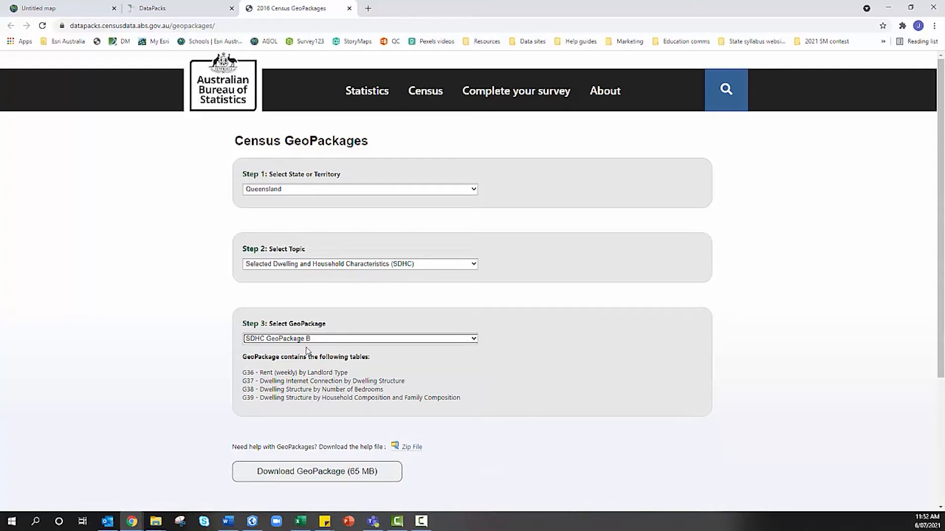
left_click(361, 266)
left_click(325, 313)
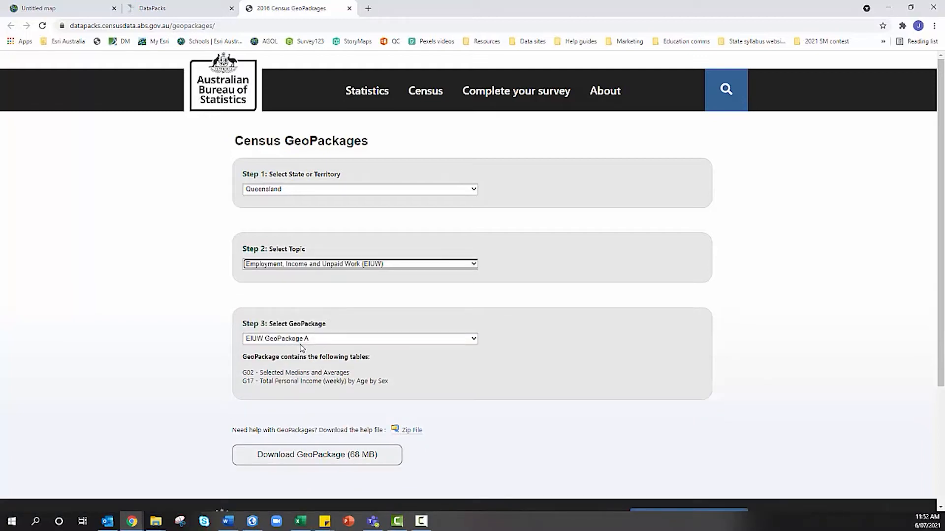
left_click(347, 341)
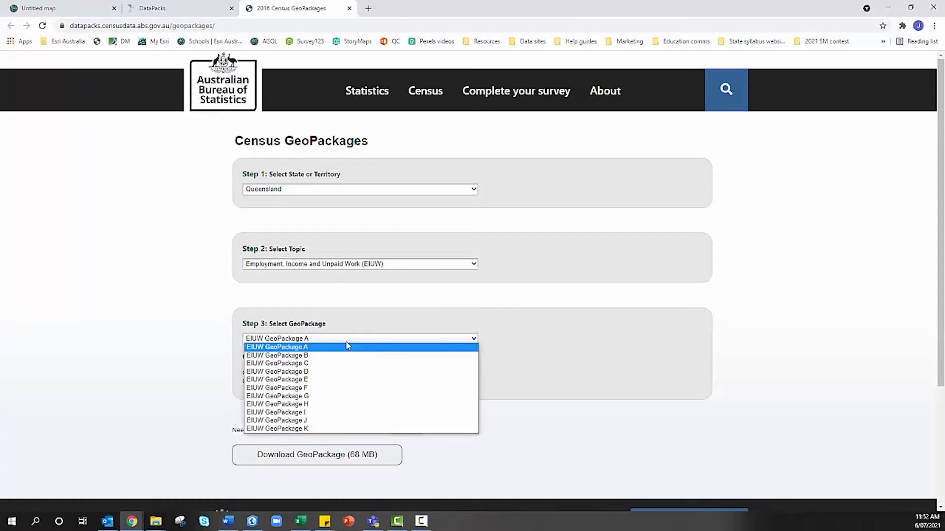
left_click(325, 404)
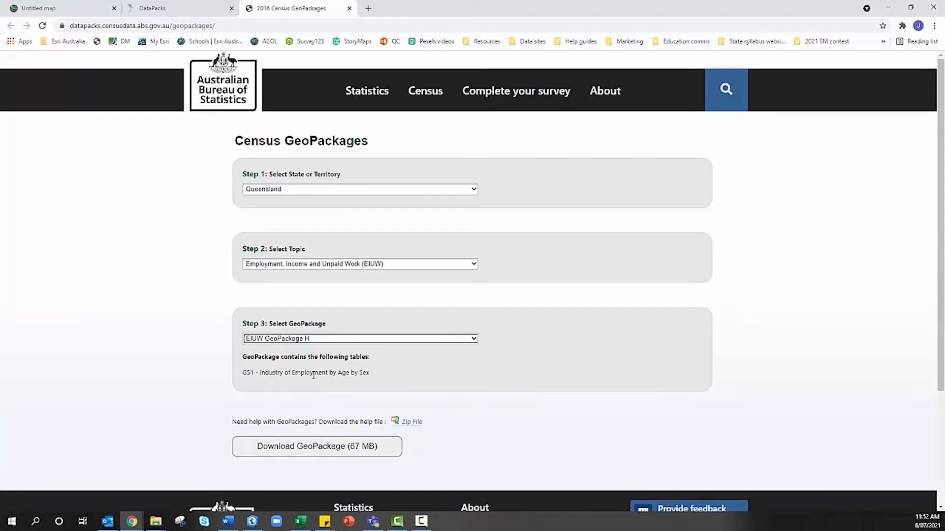
Step: Set the topic to Selected Dwelling and Household Characteristics (SDHC) and download SDHC GeoPackage A for Queensland
left_click(353, 265)
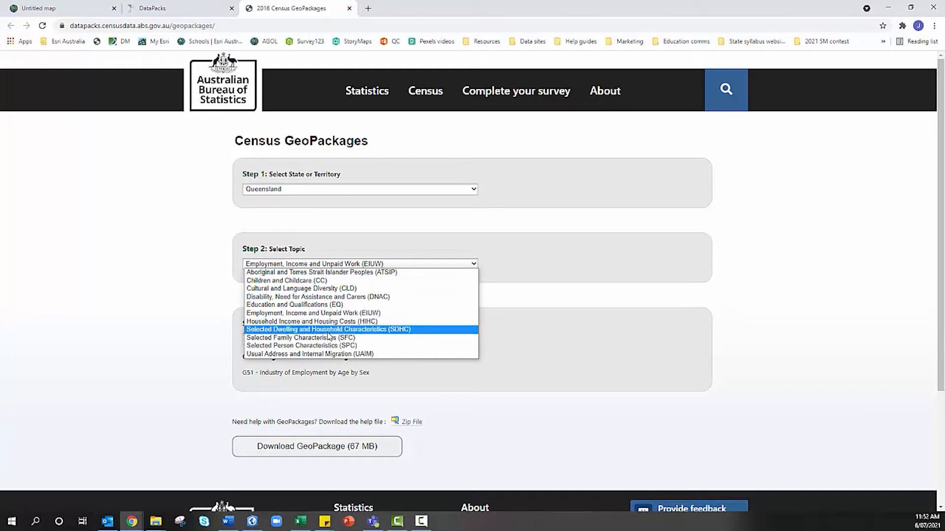
left_click(328, 331)
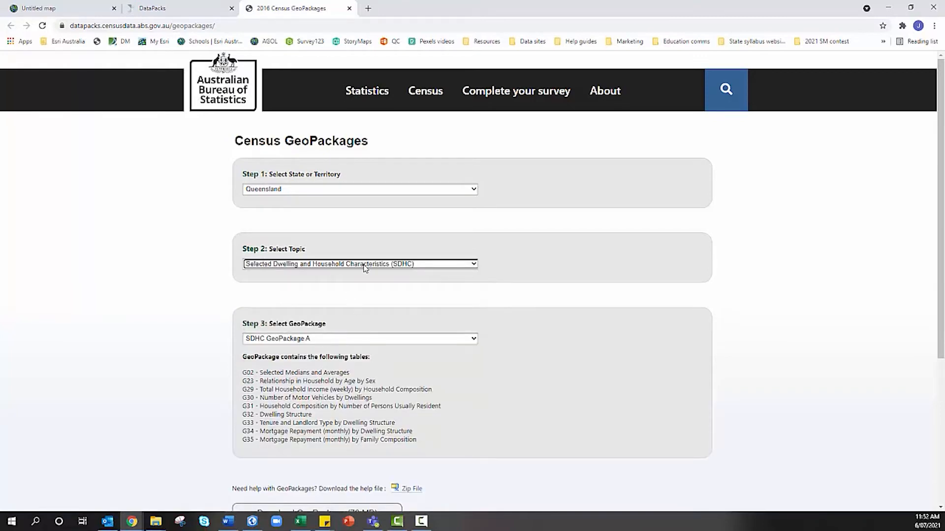
scroll(364, 293, "down", 1)
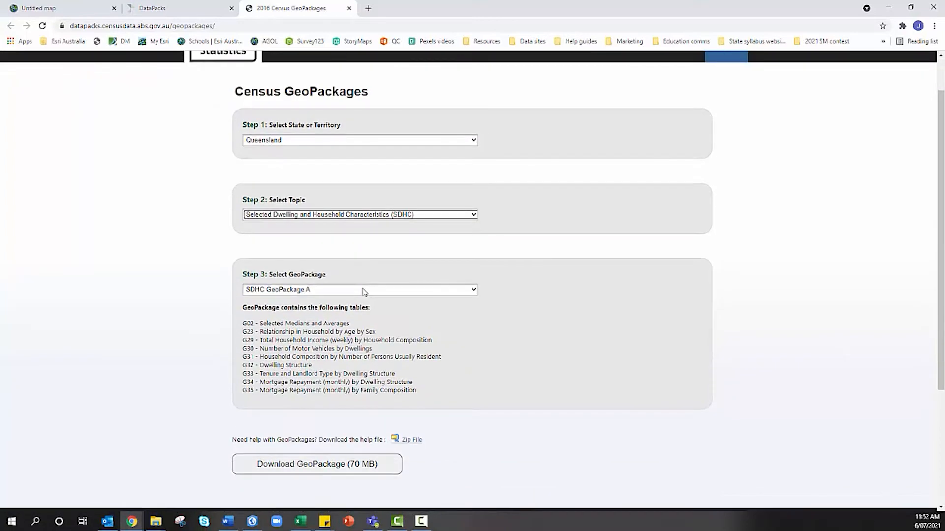
scroll(364, 293, "down", 1)
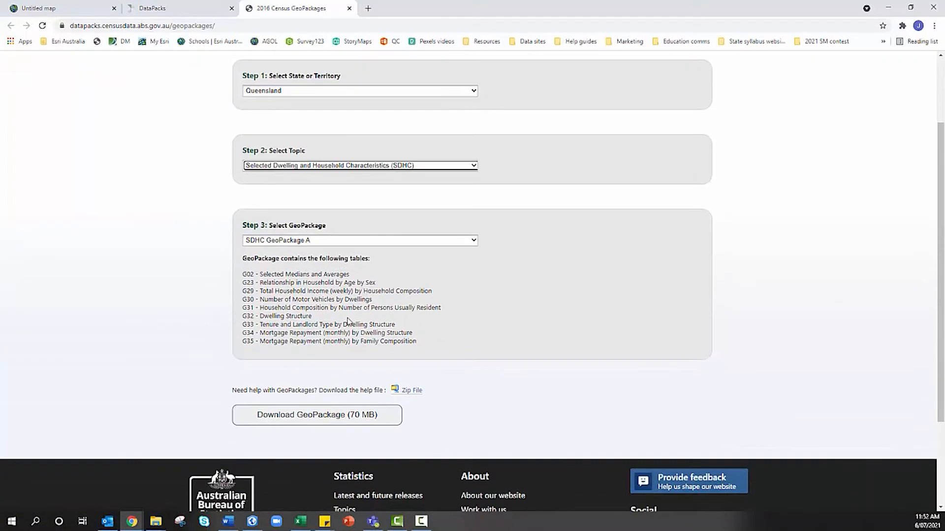
left_click(309, 419)
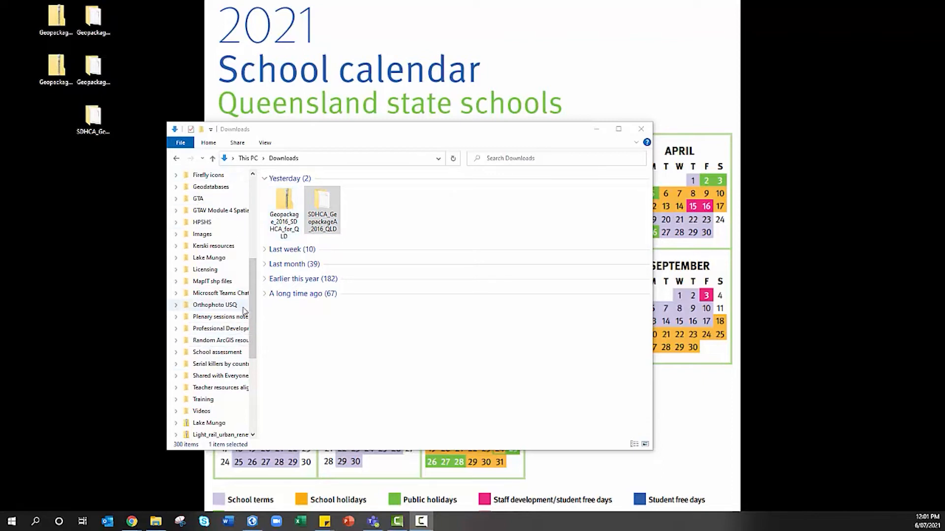
Step: Check the extraction option for the downloaded Queensland SDHCA GeoPackage archive and close the Downloads folder
right_click(285, 218)
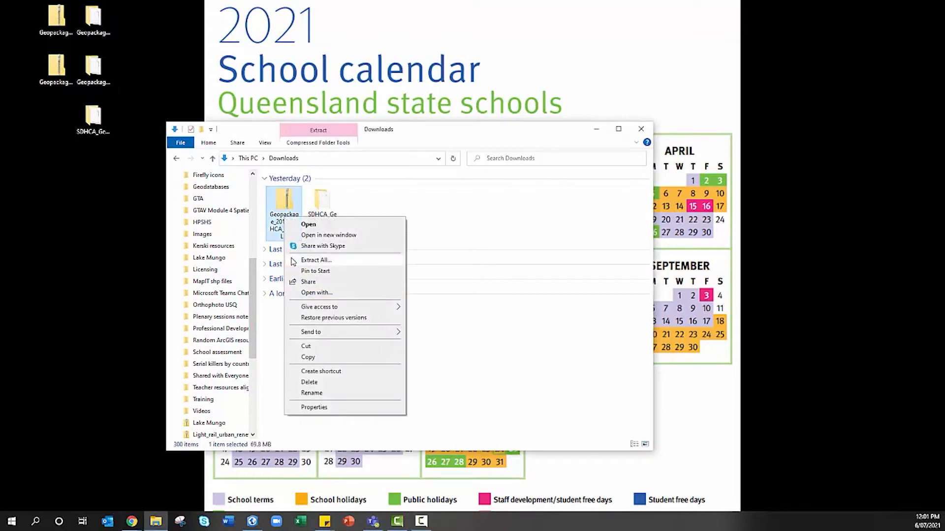
left_click(380, 197)
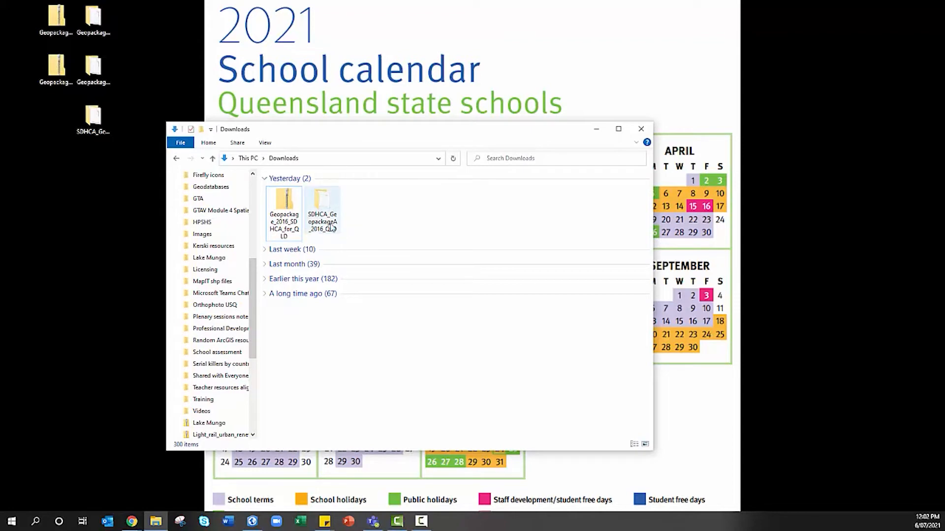
mouse_move(339, 212)
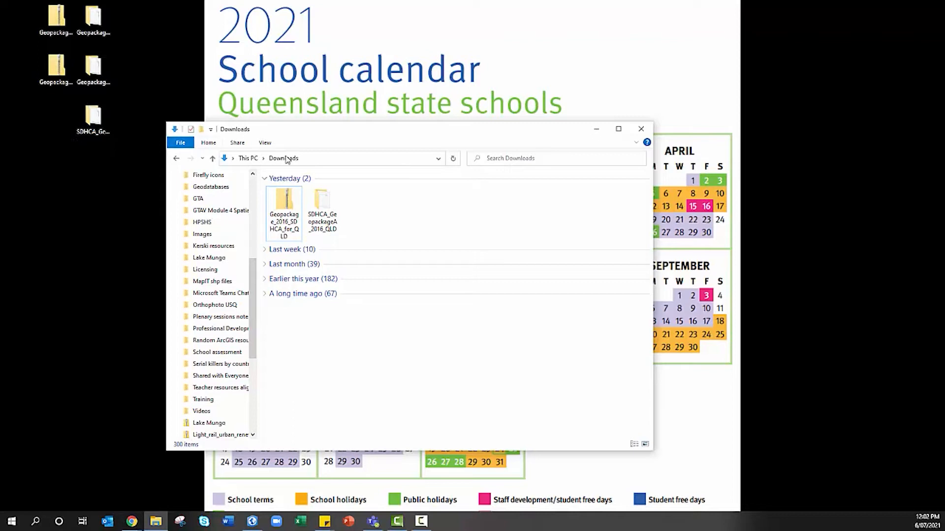
left_click(642, 131)
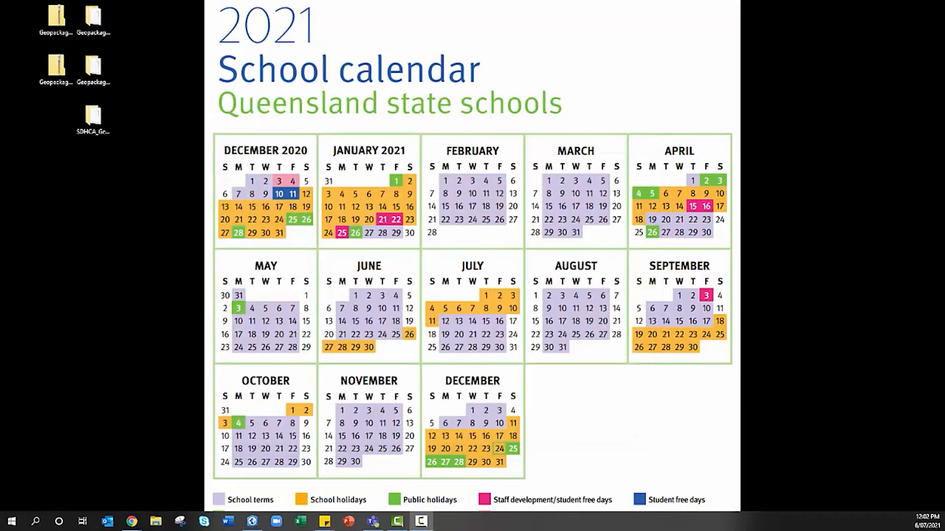
Step: Switch to ArcGIS Pro
left_click(252, 522)
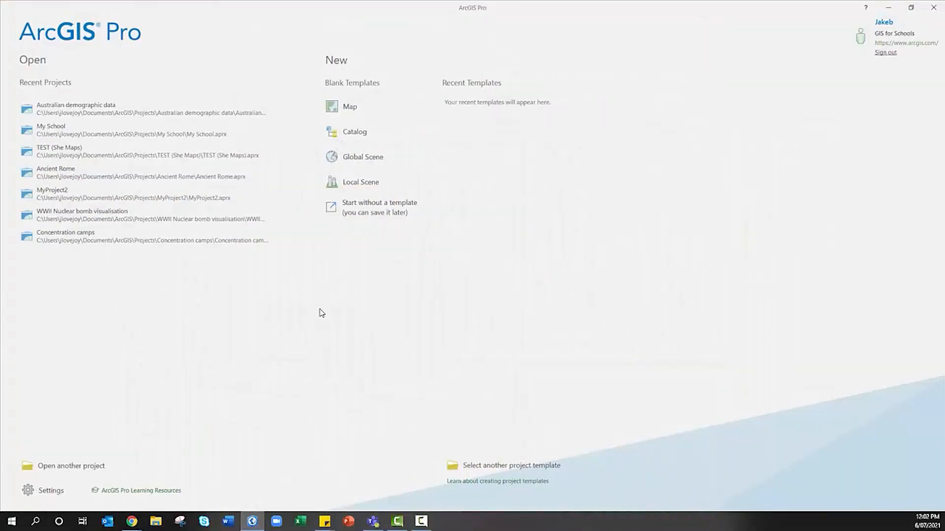
left_click(349, 108)
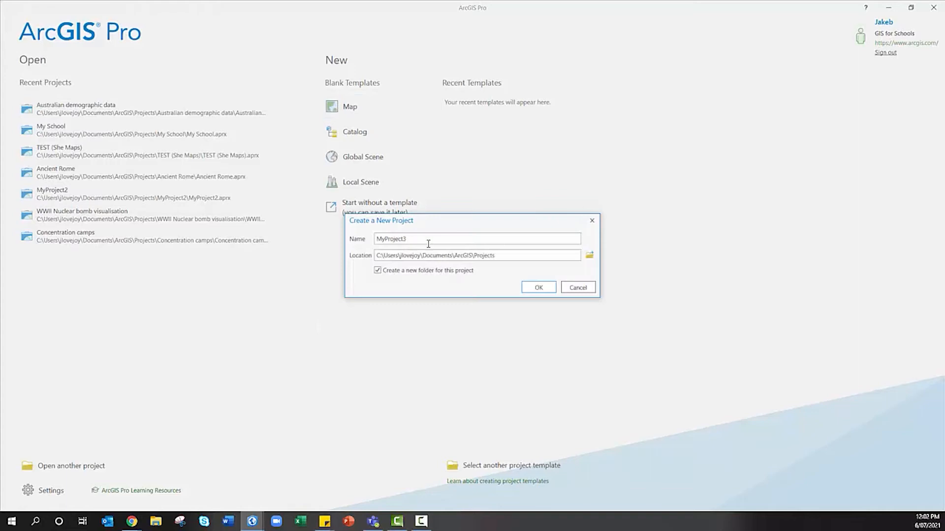
left_click_drag(425, 240, 369, 244)
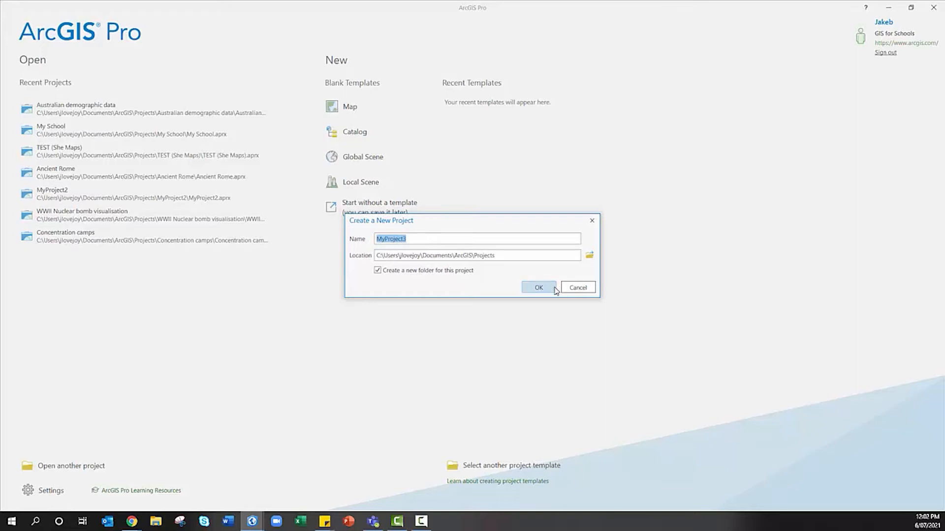
left_click(576, 287)
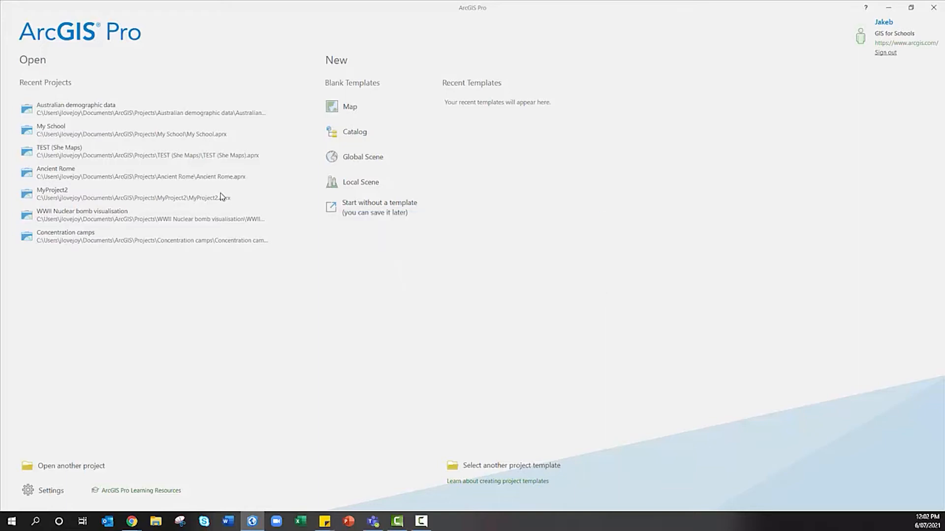
Step: Open the recent project Australian demographic data and briefly show the SDHCA_A_SA1_QLD layer on the map before hiding it again
left_click(101, 116)
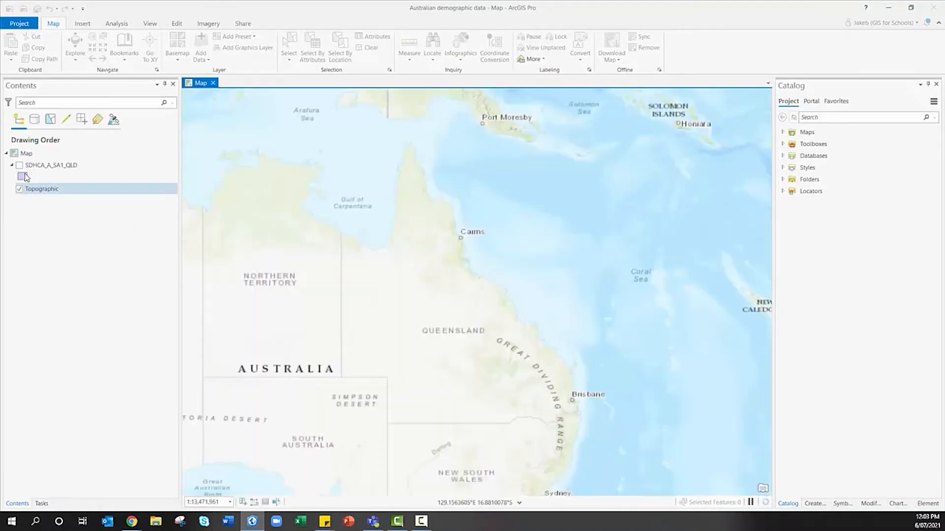
left_click(19, 165)
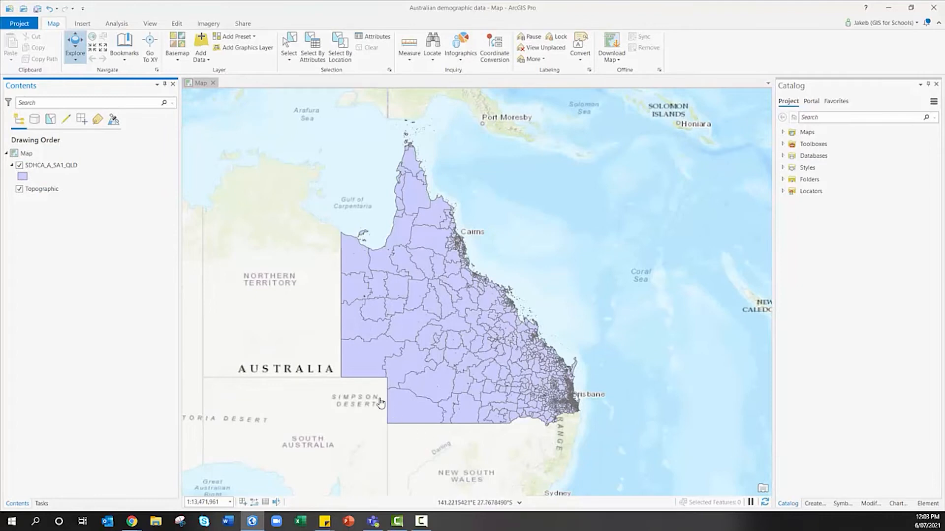
left_click(20, 166)
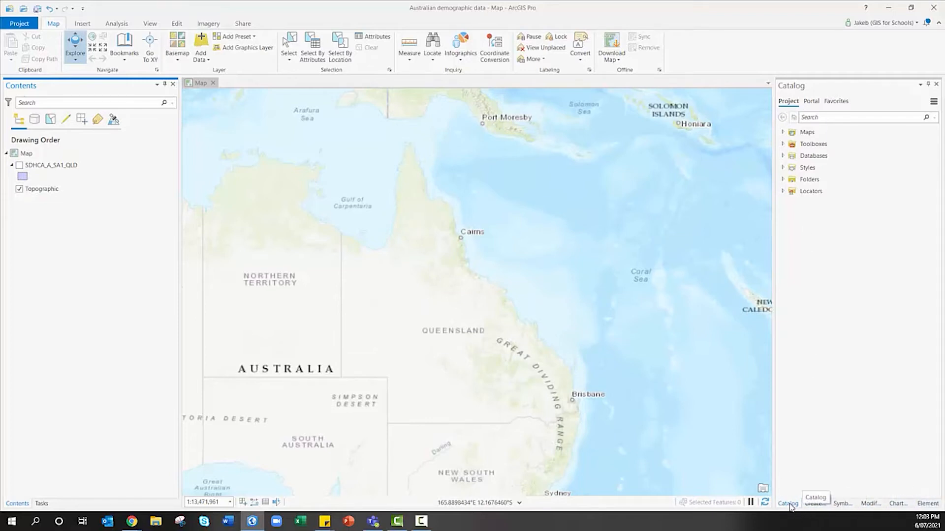
left_click(142, 24)
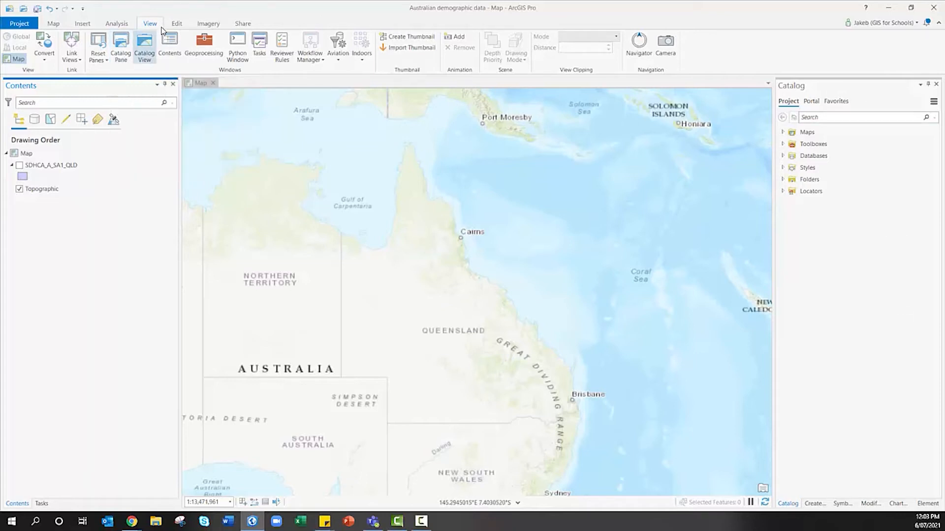
left_click(55, 24)
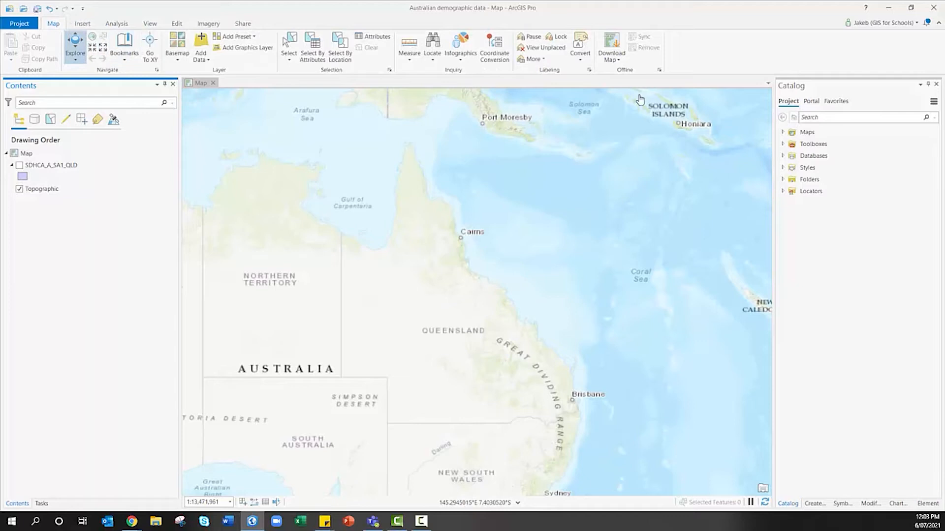
Step: Start a single feature class import into the project's DemographicData.gdb geodatabase
left_click(783, 157)
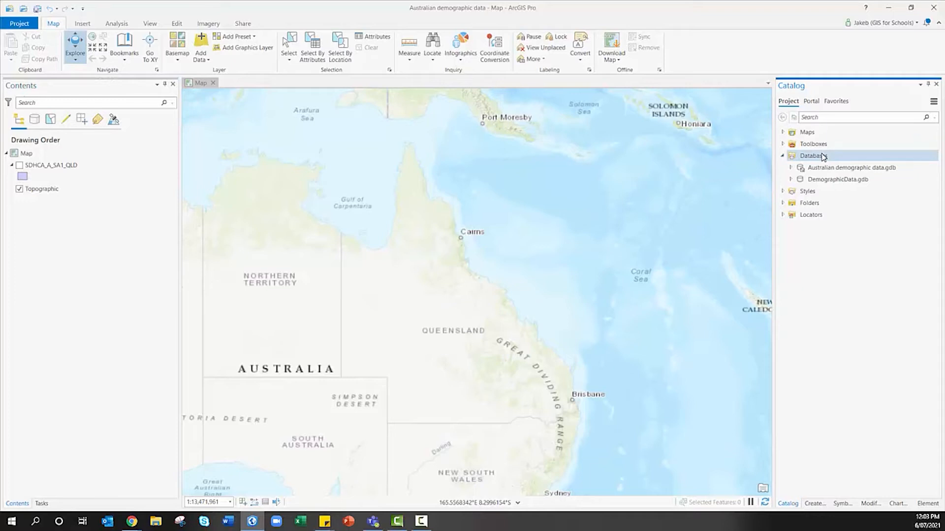
mouse_move(835, 172)
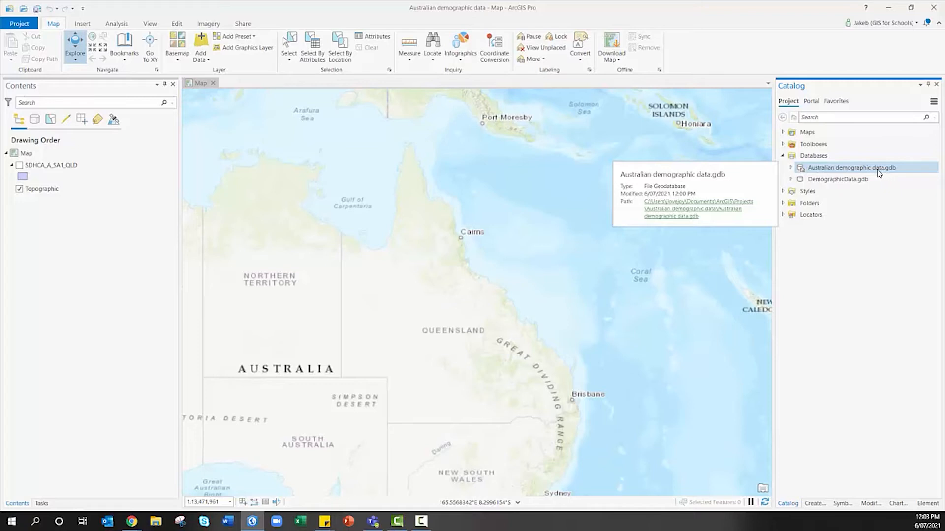
right_click(826, 182)
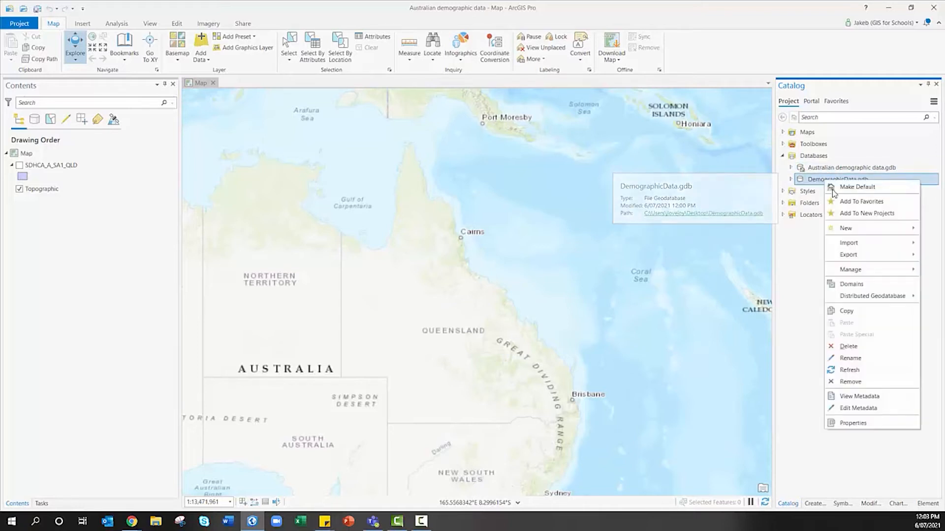
mouse_move(869, 246)
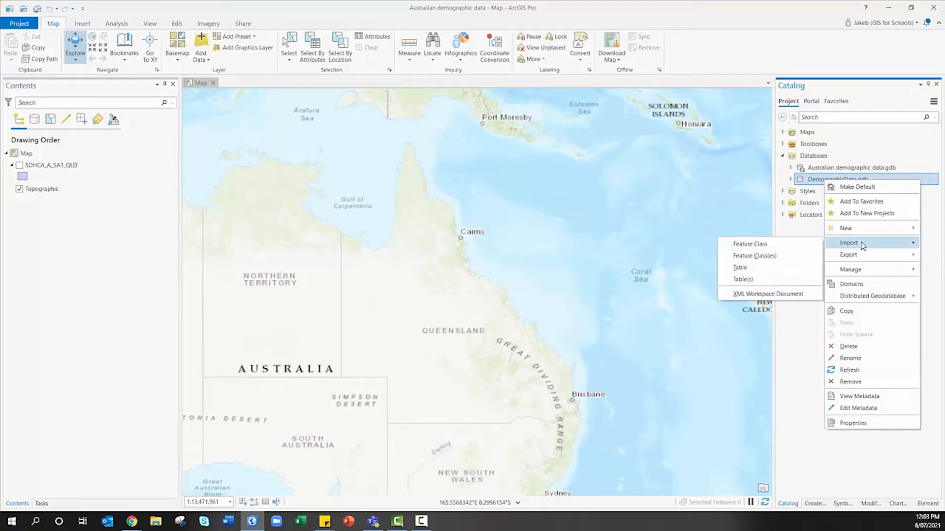
left_click(778, 246)
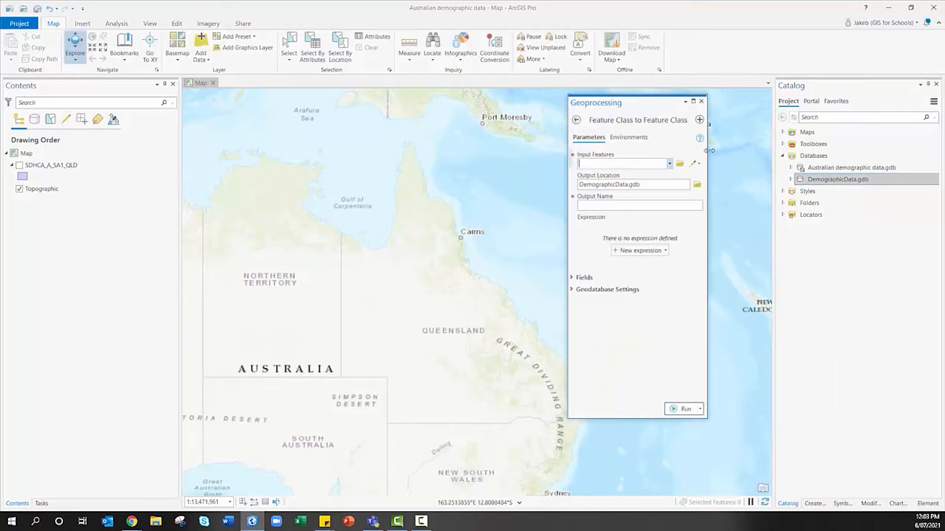
Step: Browse for the input features in census2016_sdhca_qld_short.gpkg, inside the SDHCA_GeopackageA_2016_QLD folder on the desktop
left_click(684, 165)
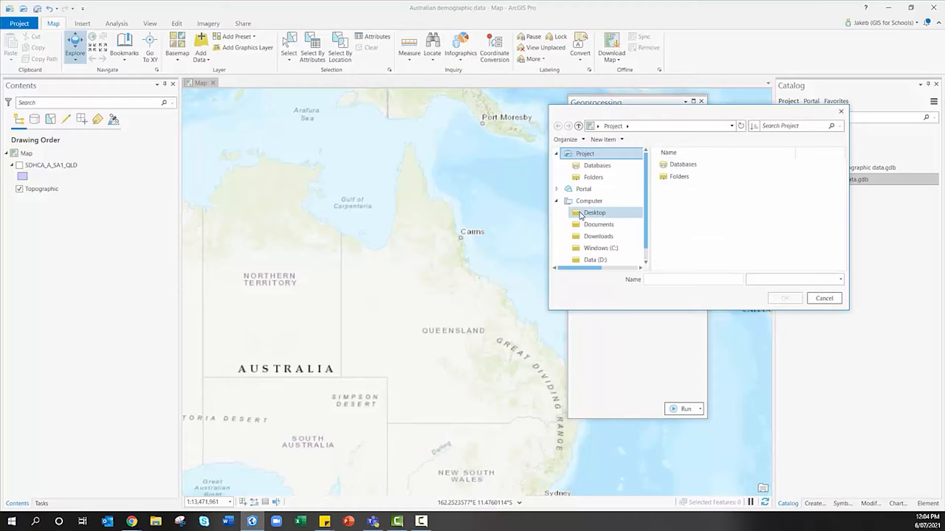
left_click(581, 215)
left_click(581, 214)
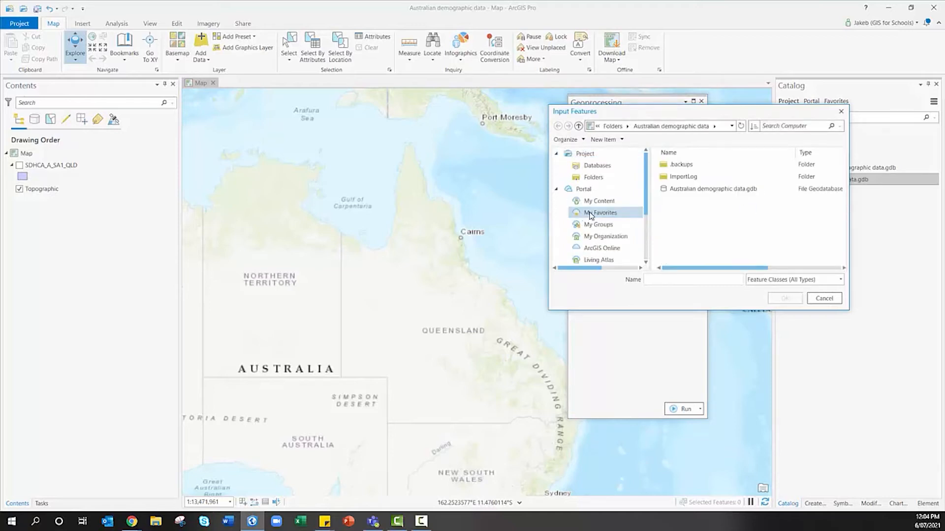
scroll(607, 202, "down", 1)
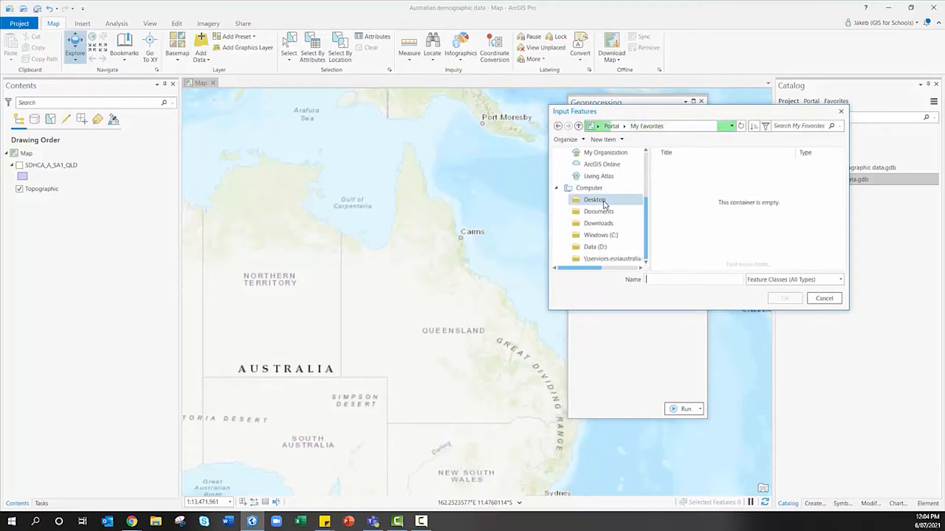
left_click(603, 201)
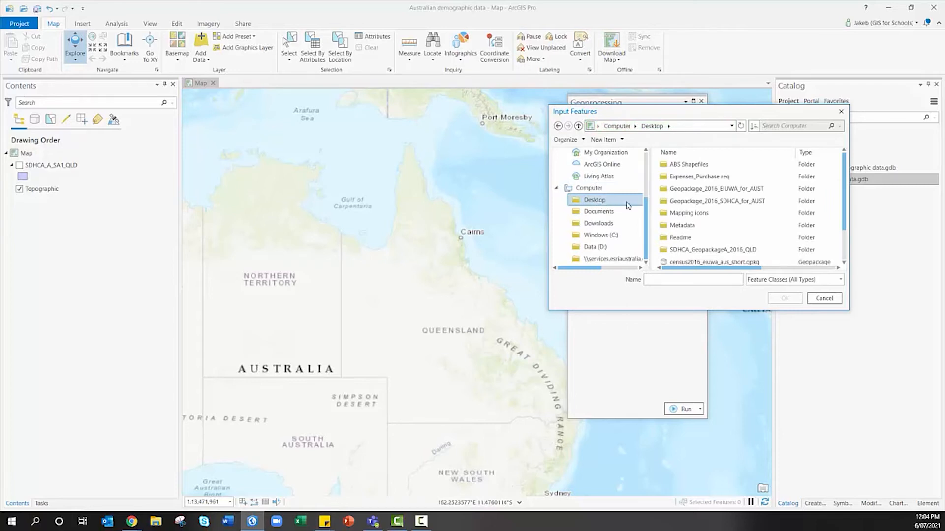
scroll(693, 214, "down", 1)
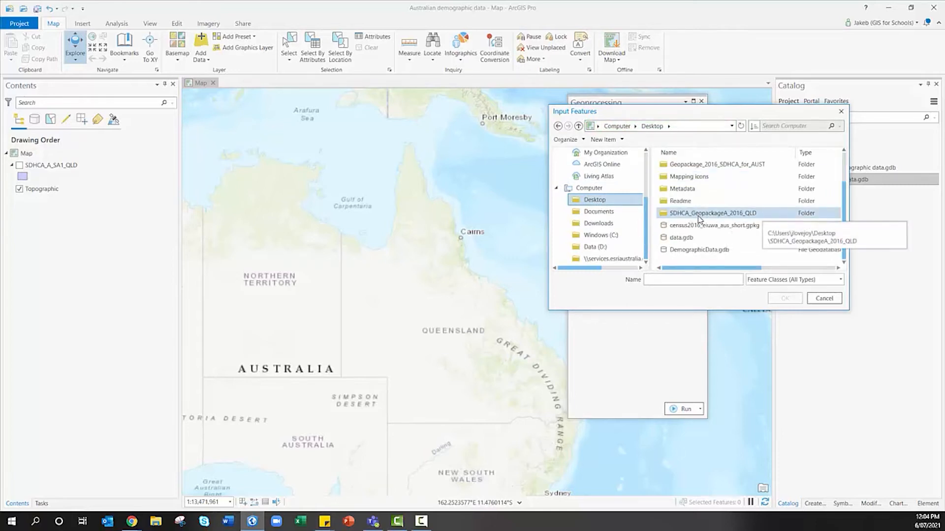
double_click(699, 218)
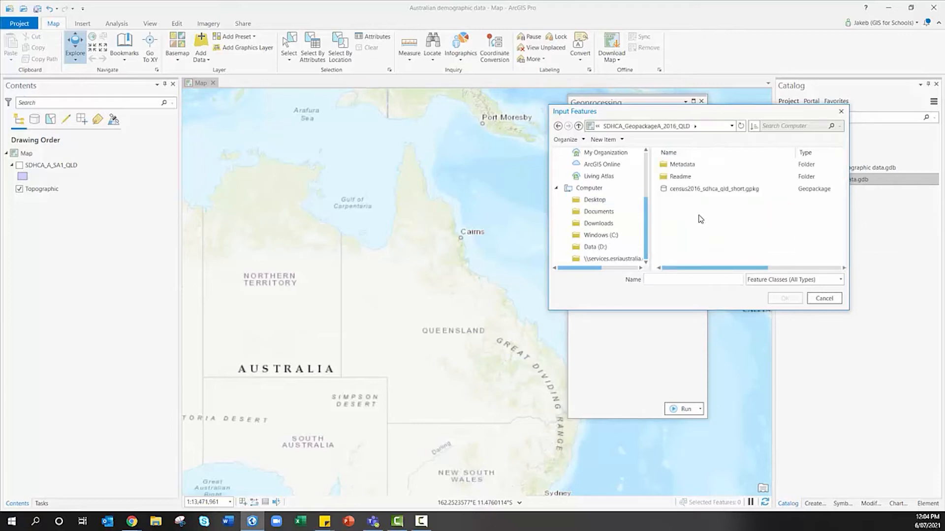
left_click(744, 194)
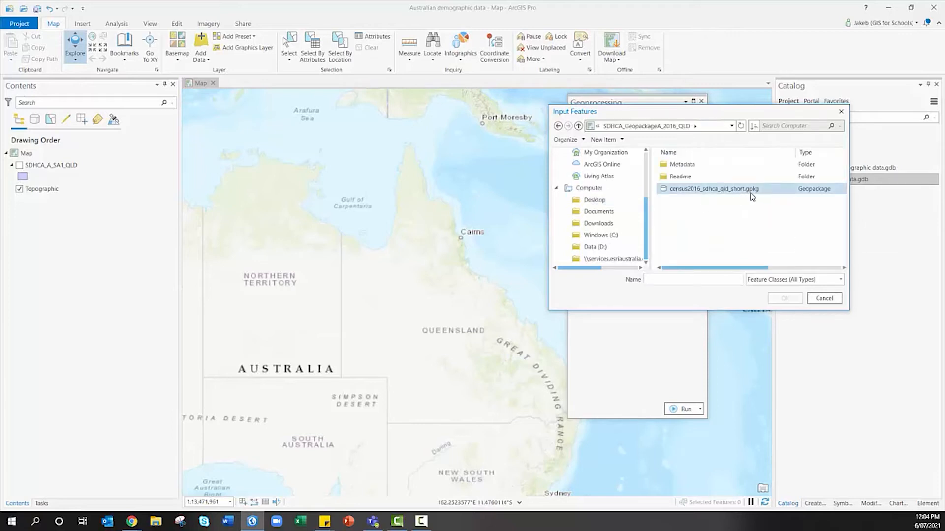
double_click(724, 191)
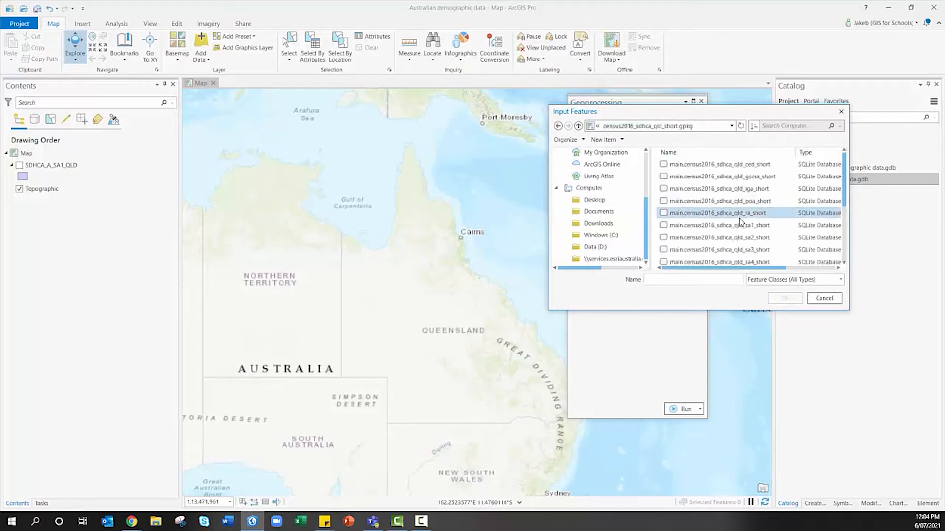
Step: Choose main.census2016_sdhca_qld_sa2_short from the GeoPackage as the input features
scroll(740, 222, "down", 1)
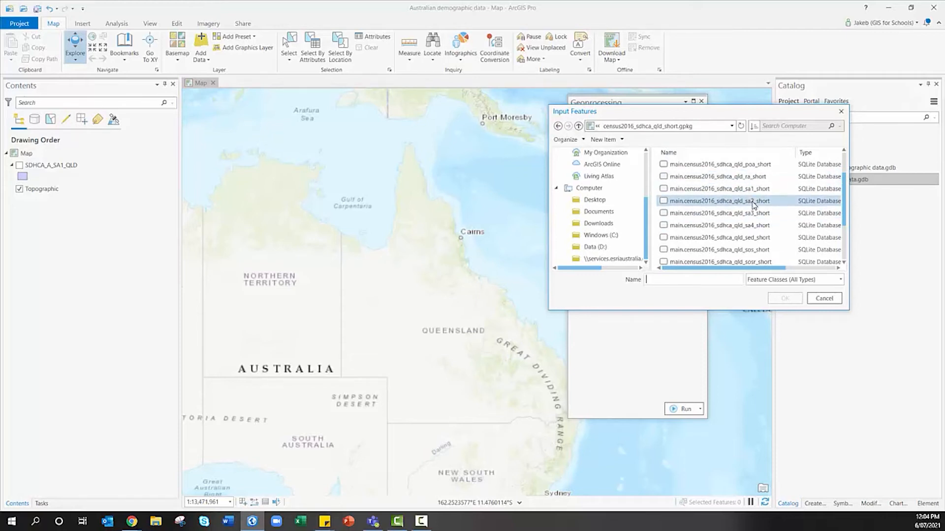
scroll(764, 249, "up", 1)
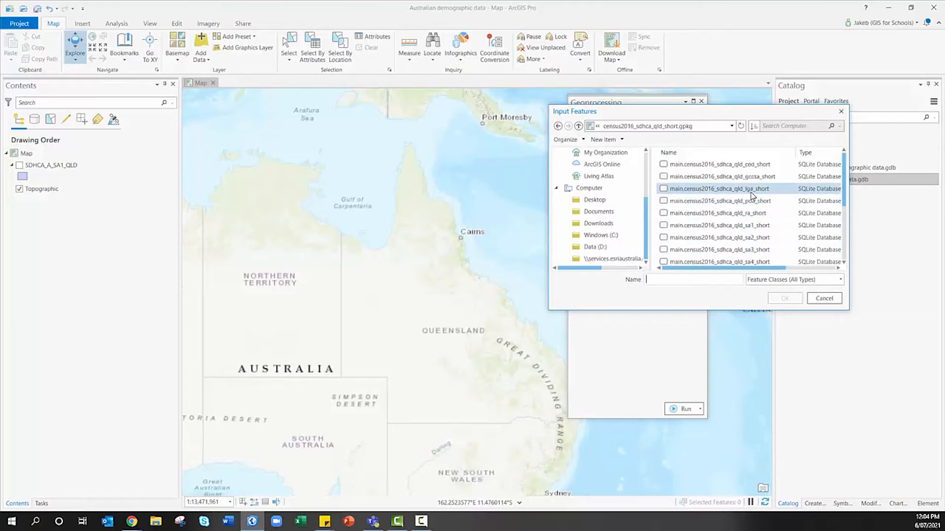
scroll(753, 202, "down", 1)
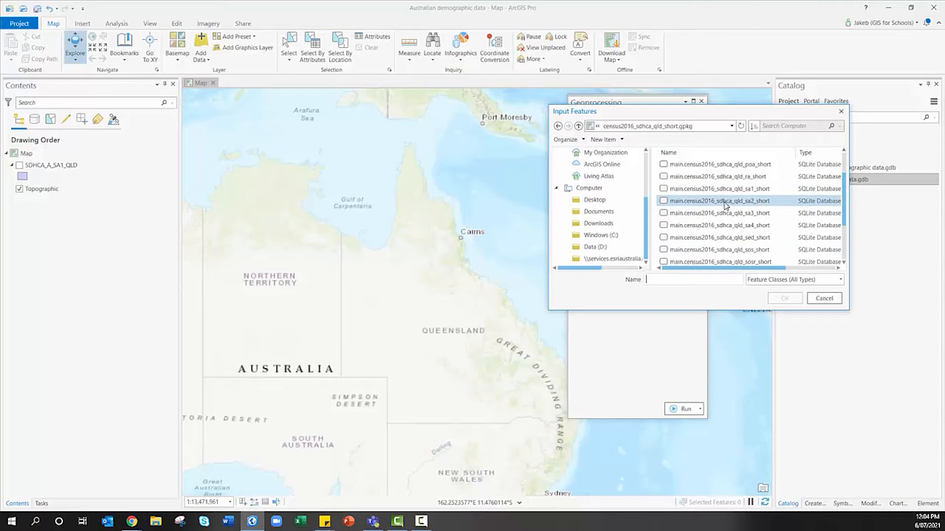
left_click(741, 201)
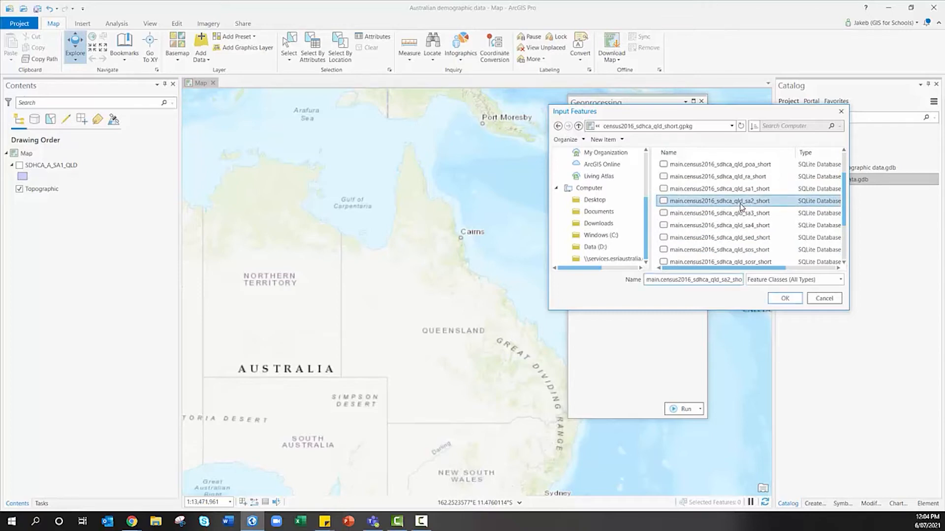
left_click(798, 299)
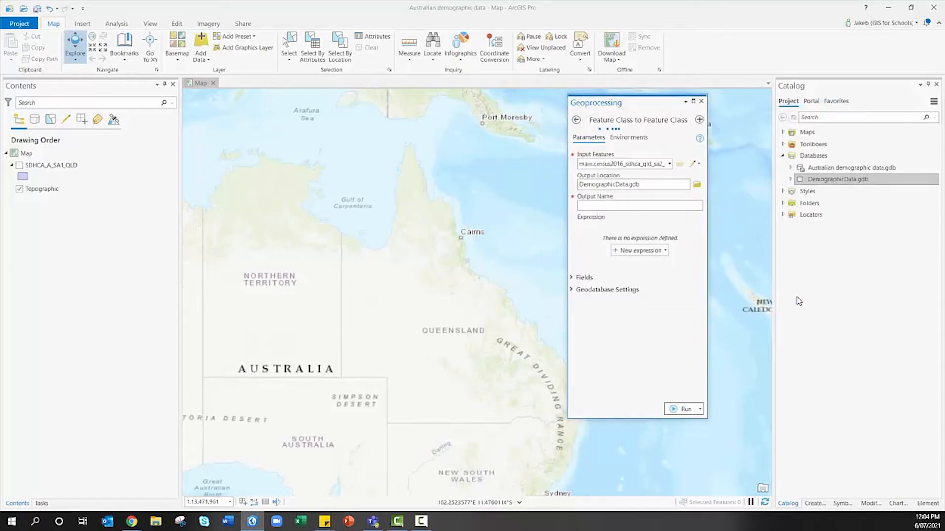
Step: Name the output SDHCA_A_SA2_QLD, run Feature Class to Feature Class and close the tool
left_click(601, 206)
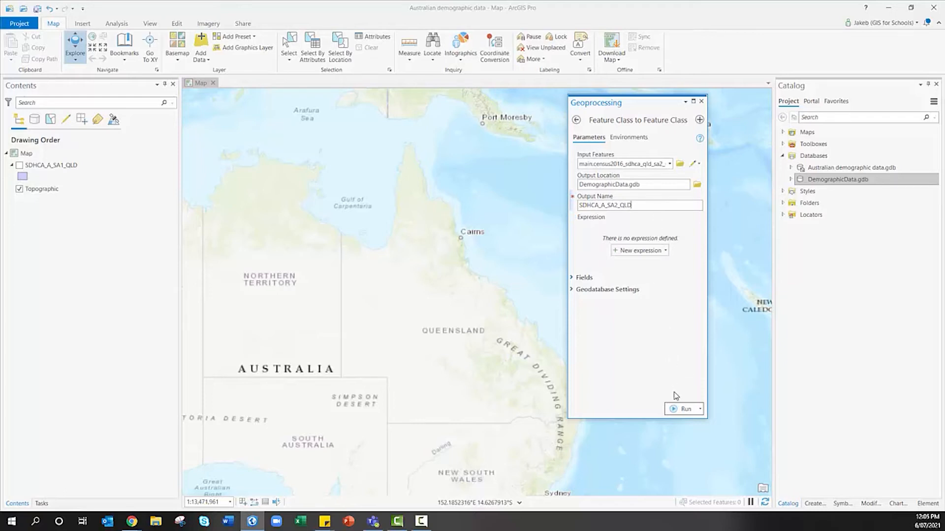
left_click(678, 409)
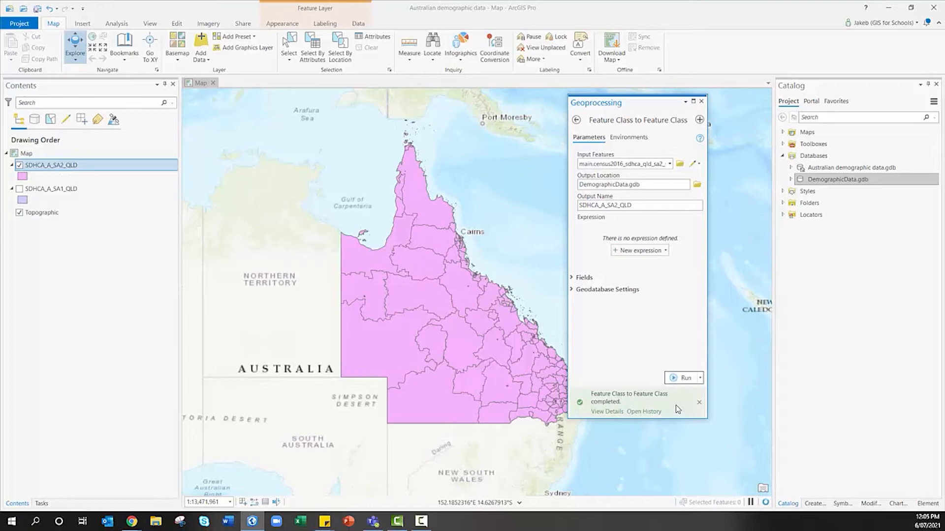
mouse_move(675, 405)
left_click(701, 101)
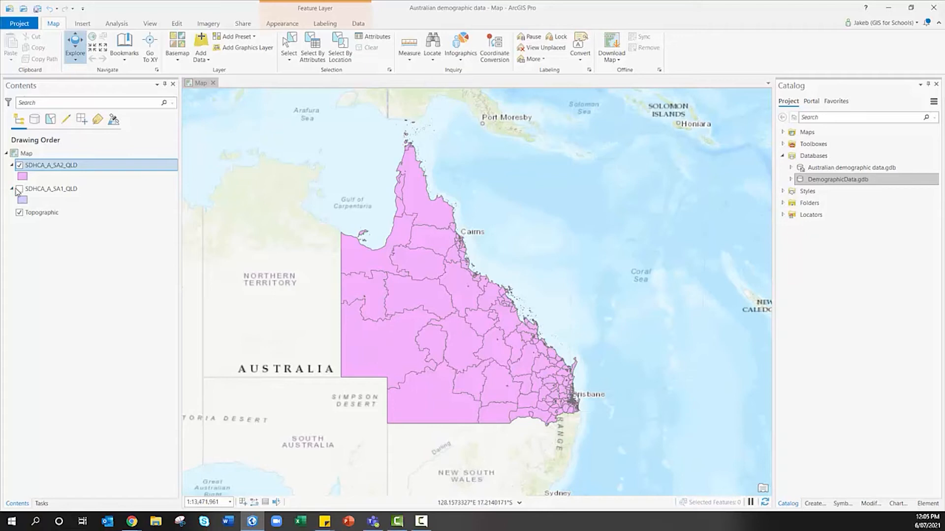
Step: Open the pop-up of the large SA2 area on Queensland's western border and look through its household attribute fields
left_click(378, 351)
left_click(378, 355)
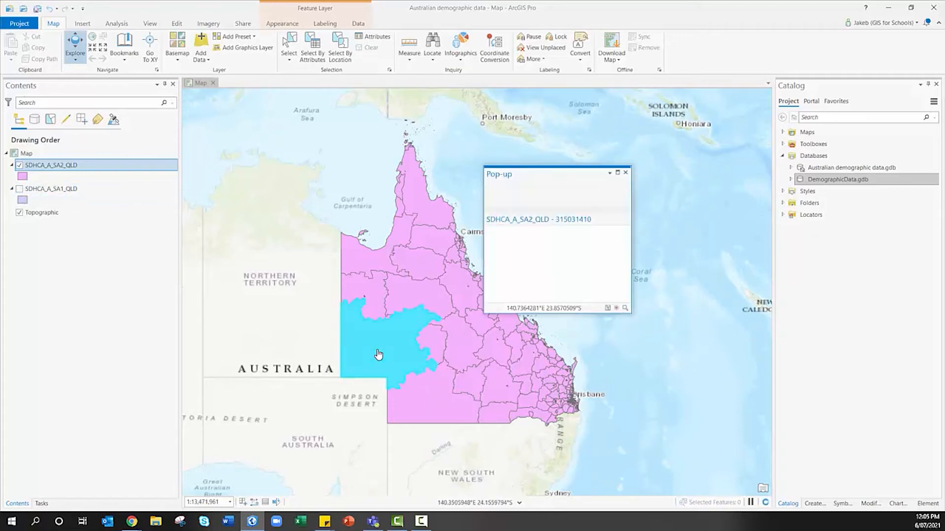
scroll(576, 257, "down", 10)
scroll(582, 262, "down", 8)
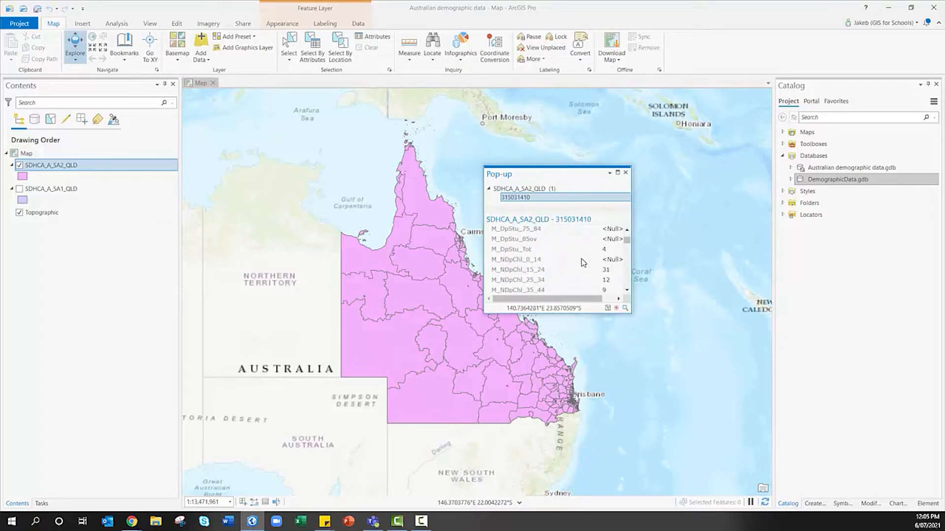
scroll(582, 262, "down", 10)
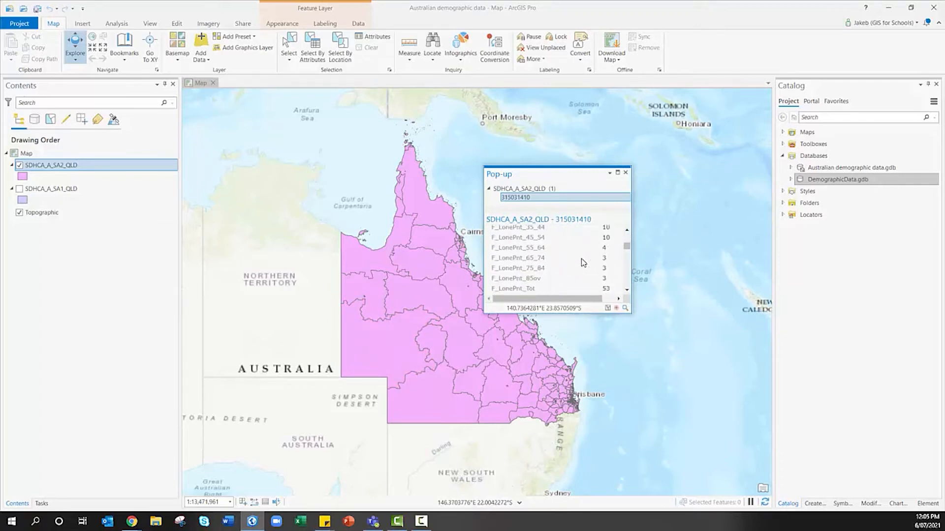
scroll(582, 262, "down", 10)
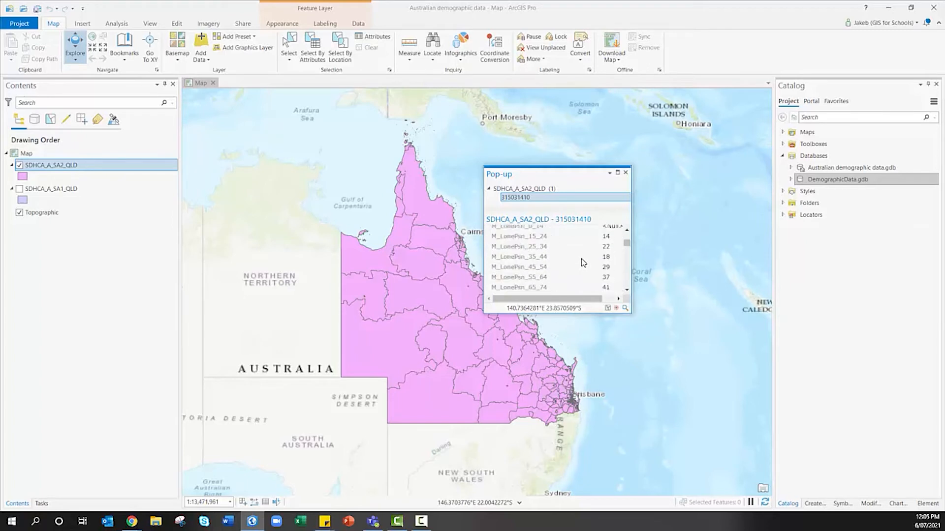
scroll(580, 263, "down", 3)
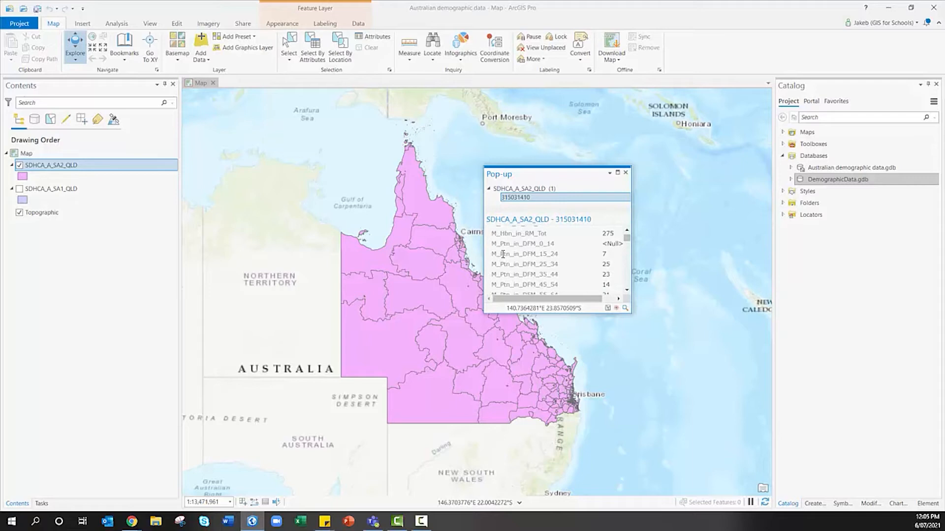
Step: Read through the median, average and household relationship fields in the pop-up of the selected SA2 area
scroll(503, 255, "up", 4)
scroll(515, 269, "down", 2)
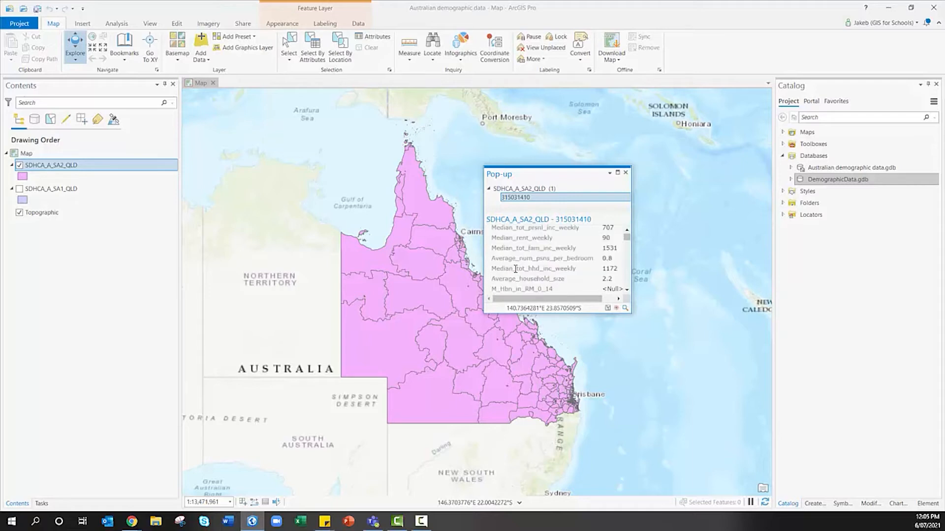
scroll(515, 268, "up", 2)
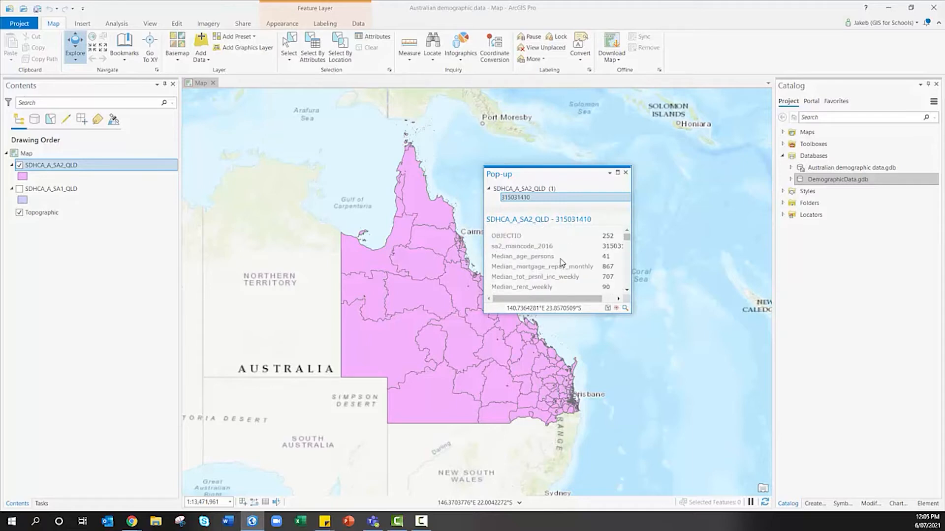
scroll(557, 266, "down", 5)
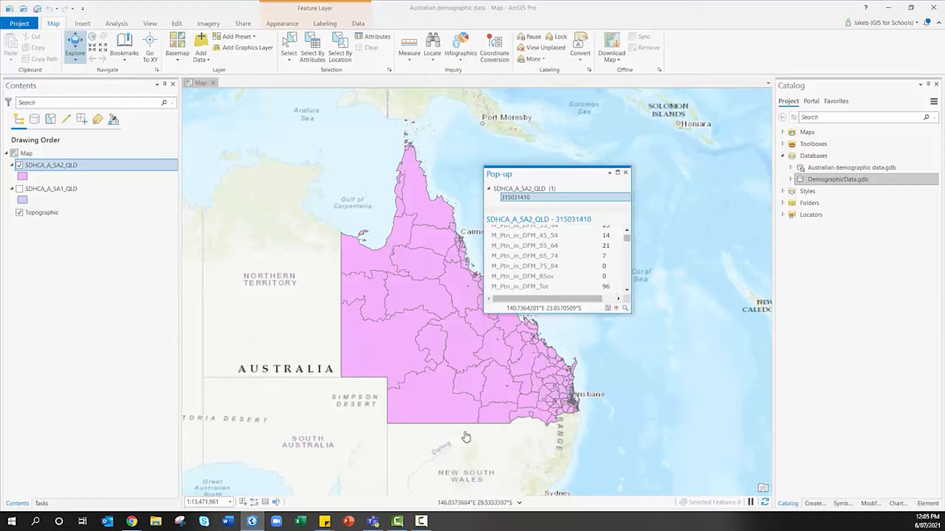
Step: In File Explorer, open the Metadata_2016_GCP_DataPack workbook from the Metadata folder of SDHCA_GeopackageA_2016_QLD in Downloads
left_click(155, 521)
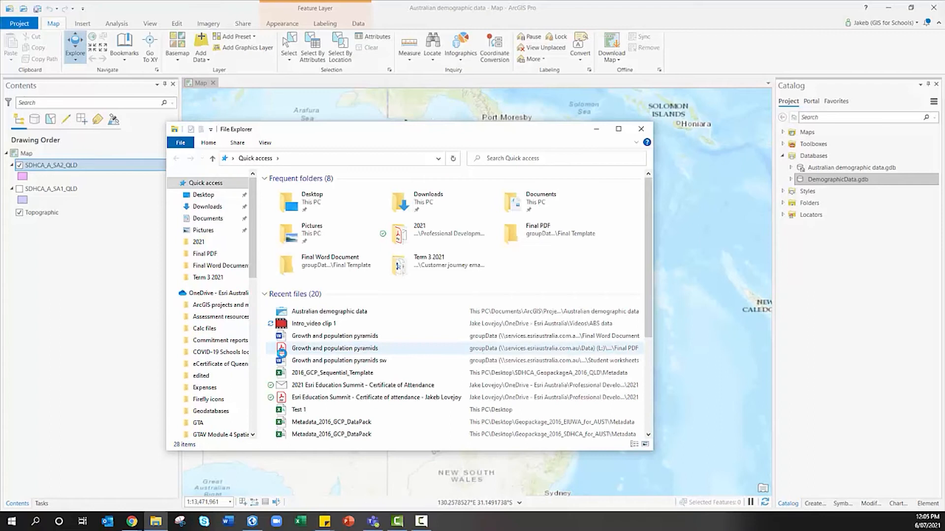
scroll(222, 296, "down", 6)
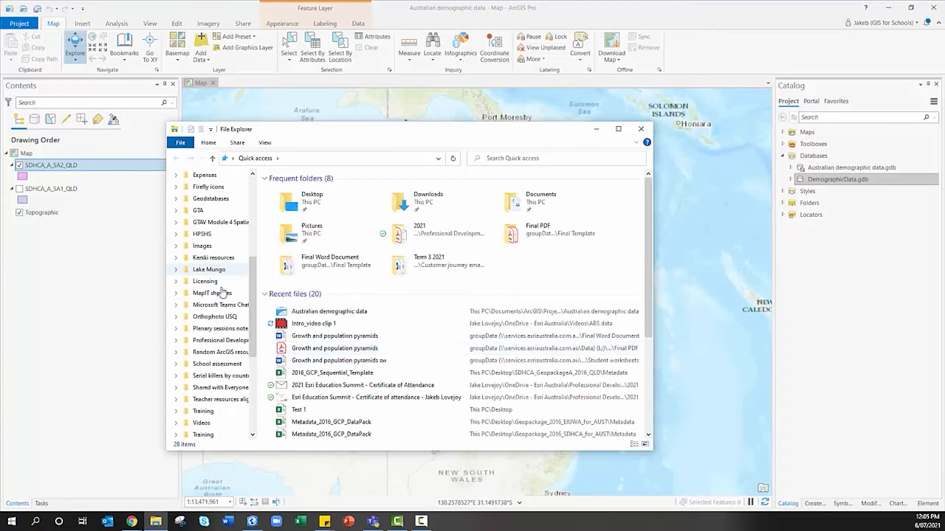
scroll(222, 292, "down", 5)
left_click(211, 380)
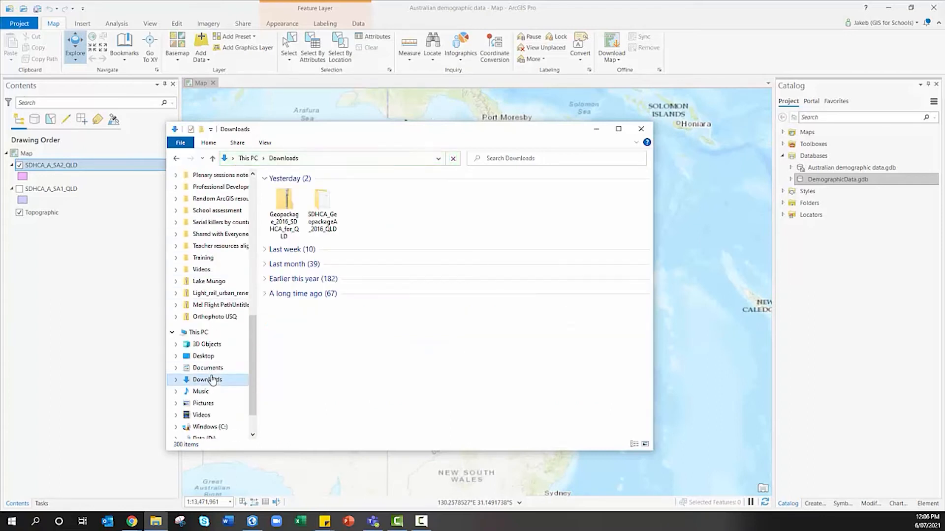
double_click(321, 210)
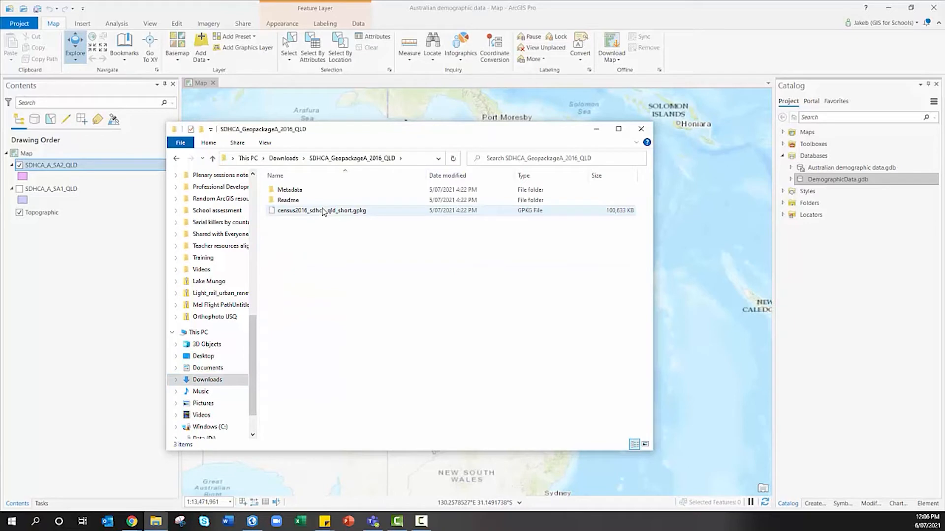
double_click(297, 192)
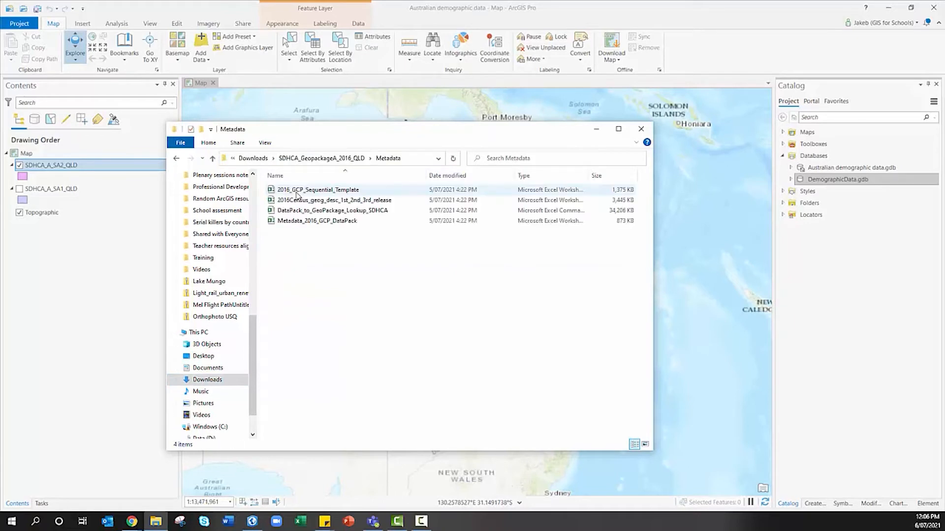
left_click(306, 215)
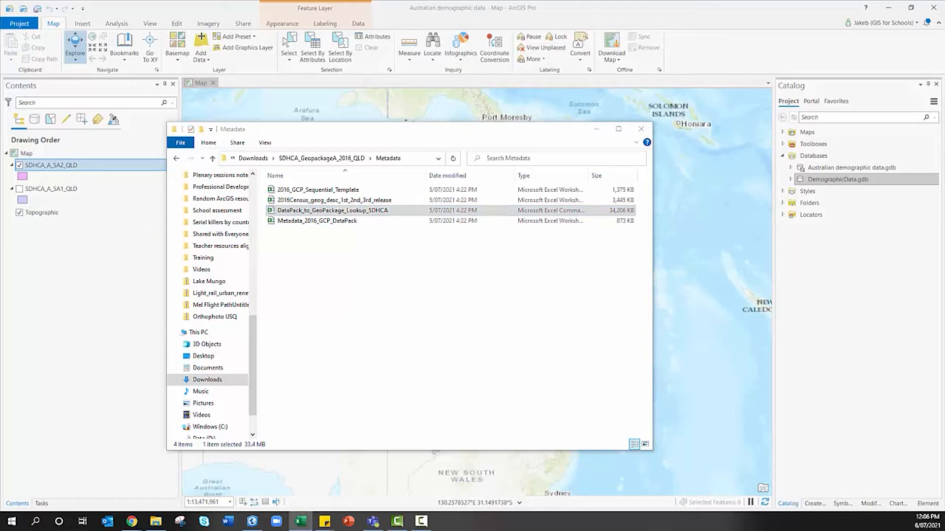
double_click(350, 222)
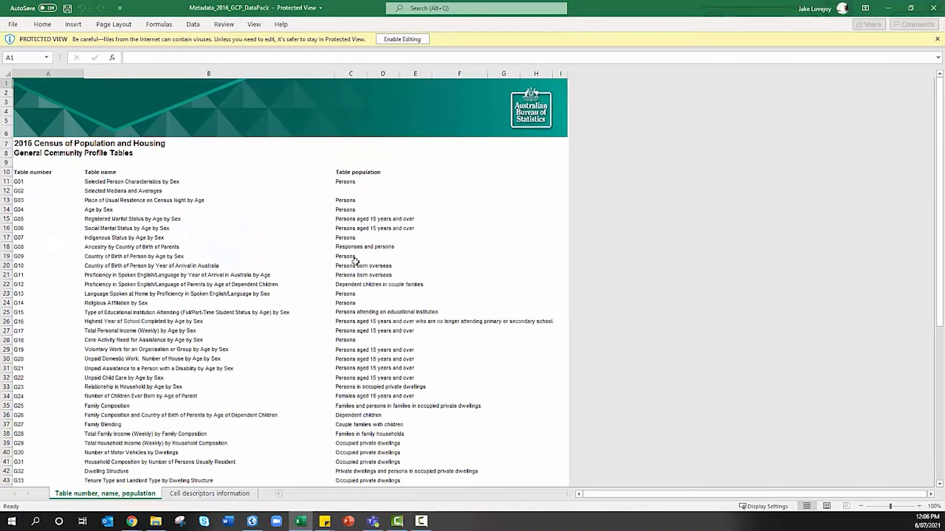
Step: Compare the short and long field names on the Cell descriptors information sheet, then close the workbook and return to ArcGIS Pro
left_click(211, 494)
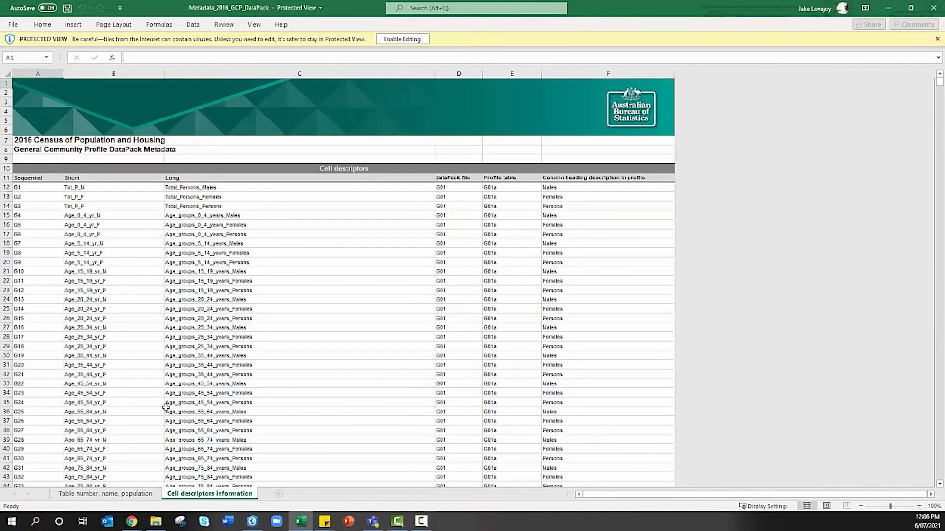
scroll(121, 327, "down", 8)
scroll(120, 327, "up", 7)
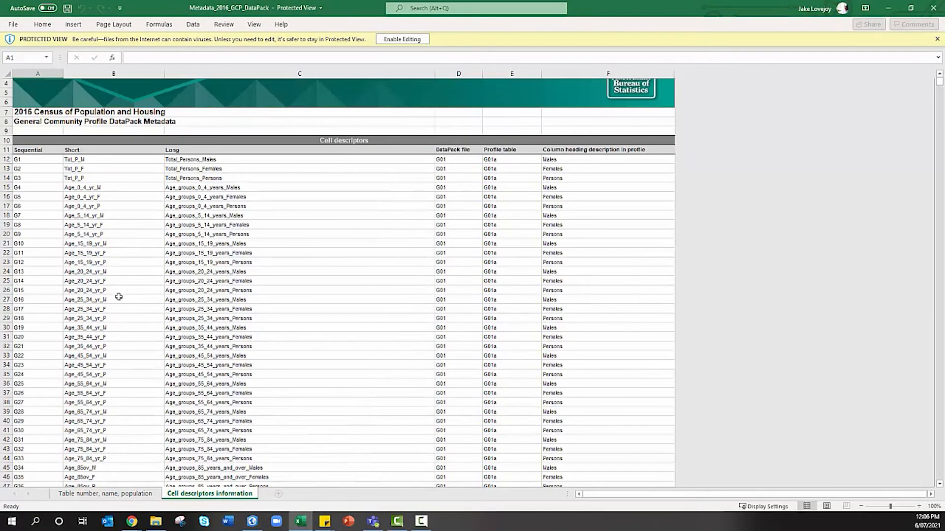
scroll(120, 404, "down", 5)
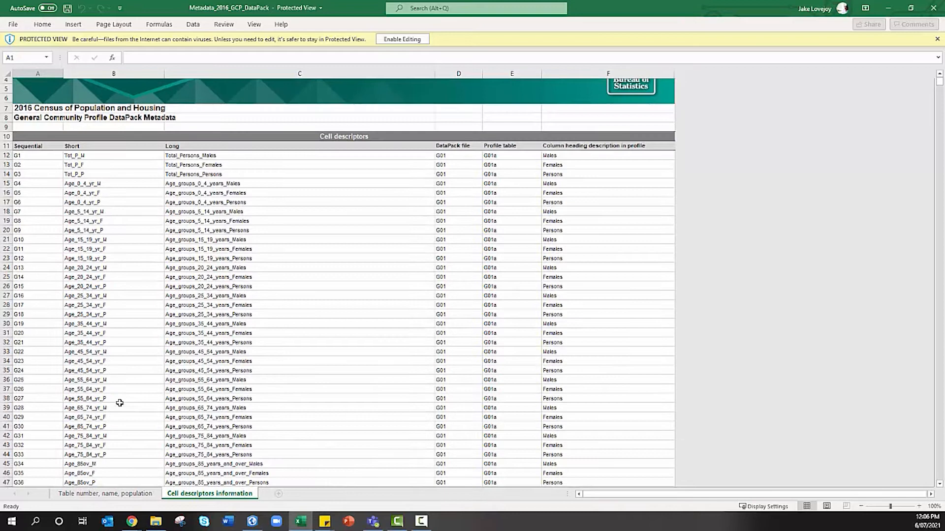
scroll(119, 403, "down", 20)
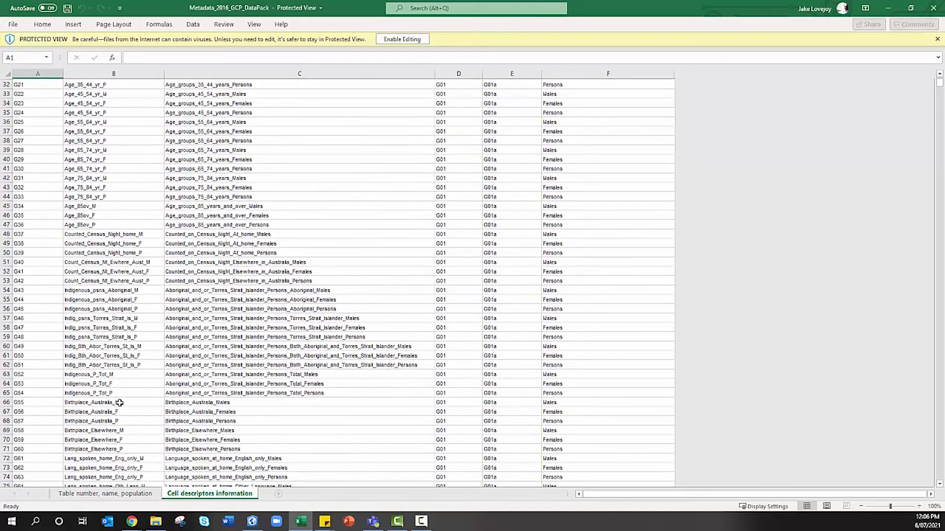
scroll(120, 403, "down", 19)
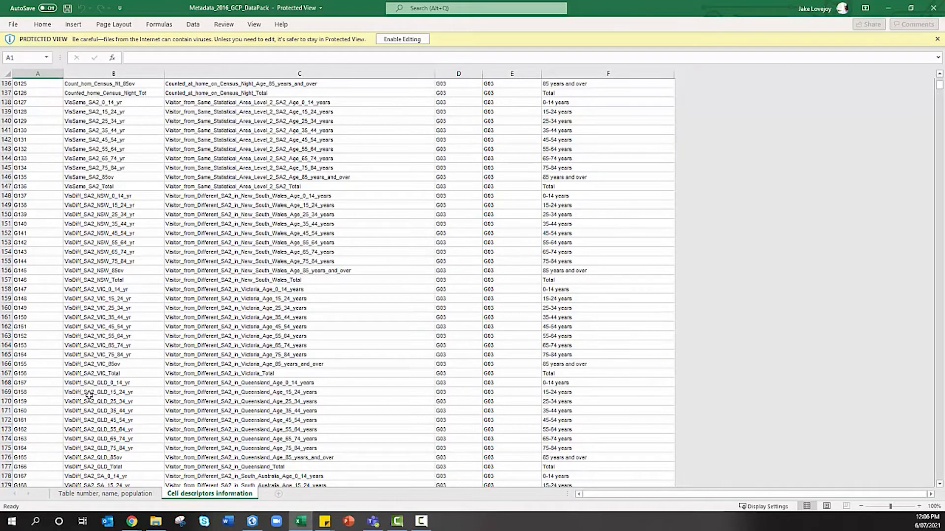
left_click(182, 397)
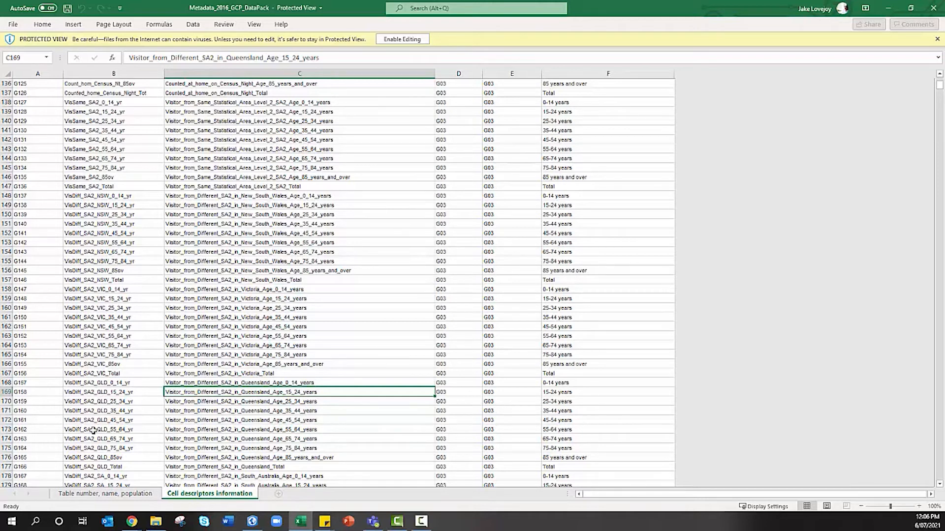
left_click(941, 10)
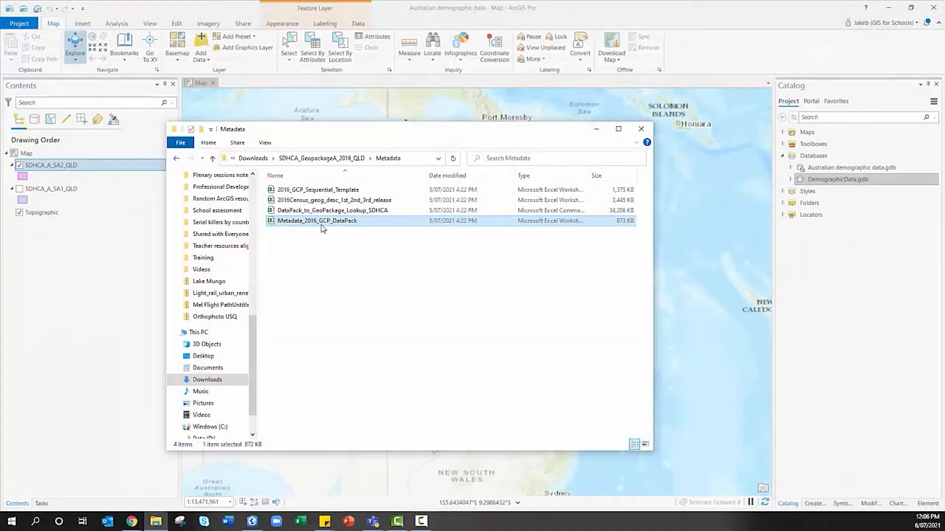
left_click(597, 129)
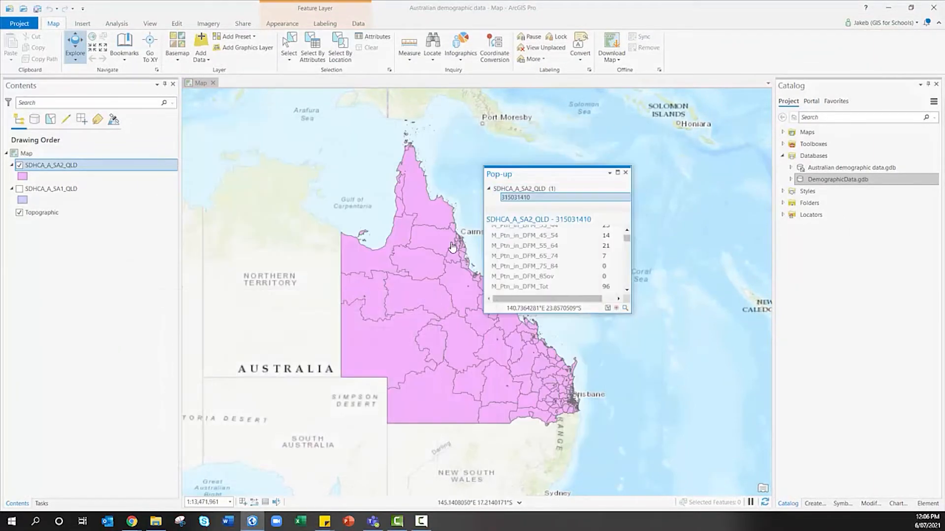
Step: Close the pop-up, look over the attribute table of the SDHCA_A_SA2_QLD layer and close the table
left_click(625, 172)
right_click(68, 166)
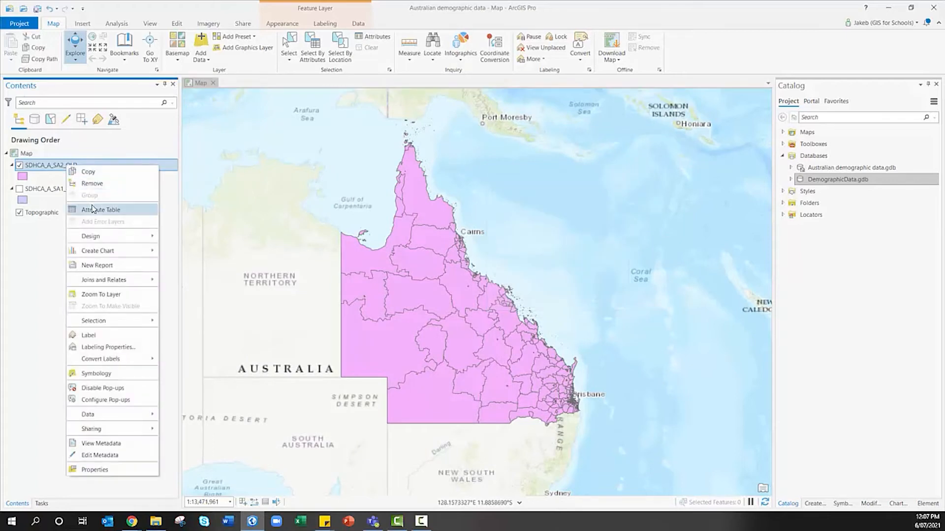
left_click(92, 209)
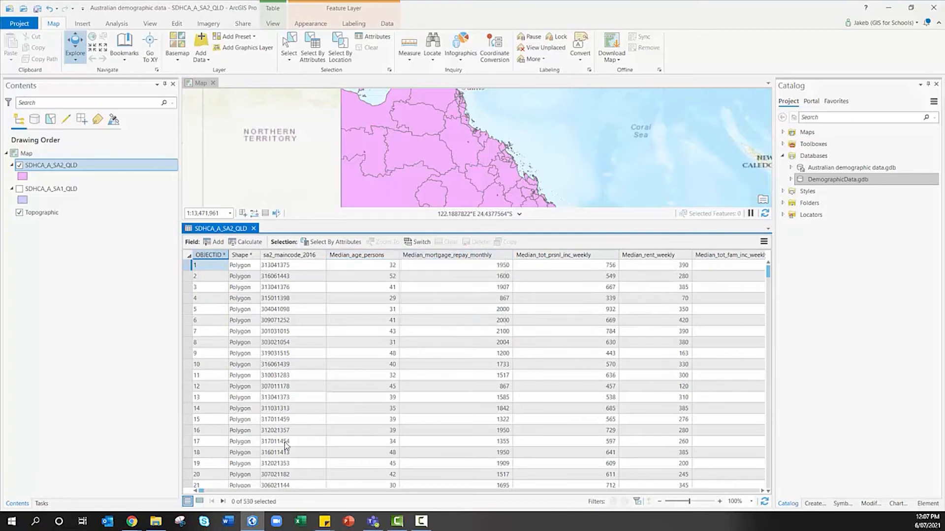
left_click_drag(204, 492, 173, 483)
left_click(254, 229)
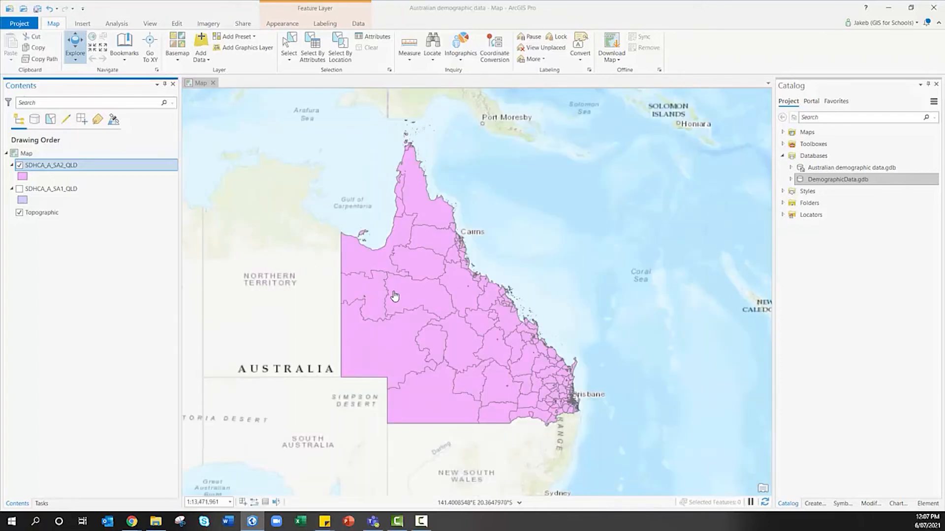
Step: Open the fields design view of the SDHCA_A_SA2_QLD layer
left_click_drag(394, 295, 420, 275)
left_click(65, 168)
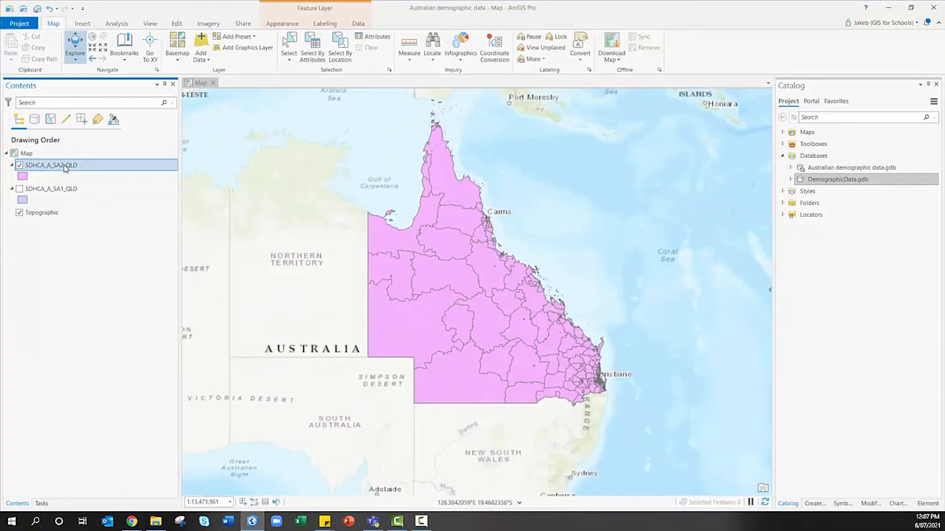
right_click(65, 168)
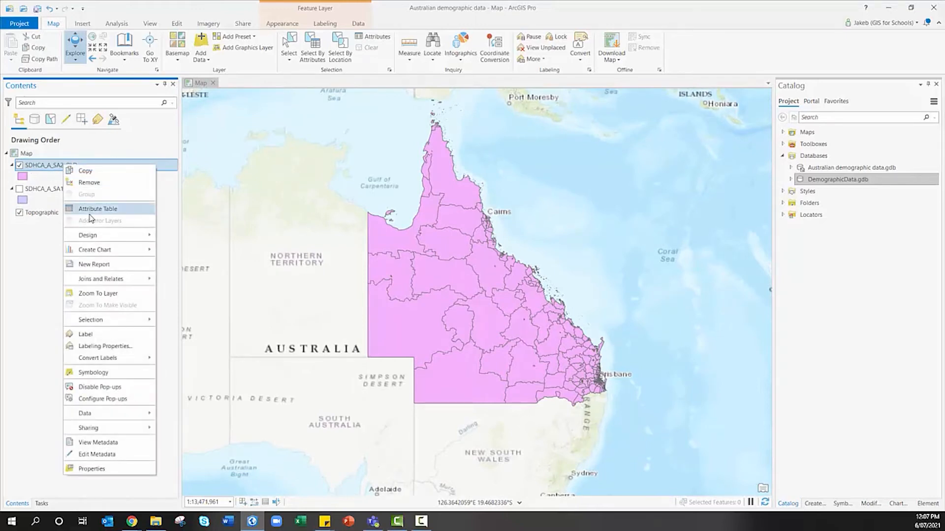
mouse_move(90, 237)
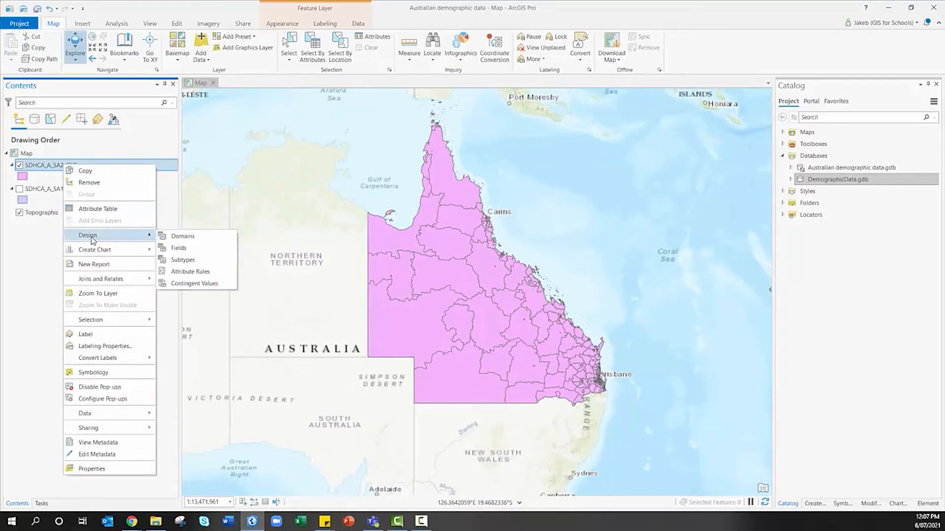
left_click(177, 249)
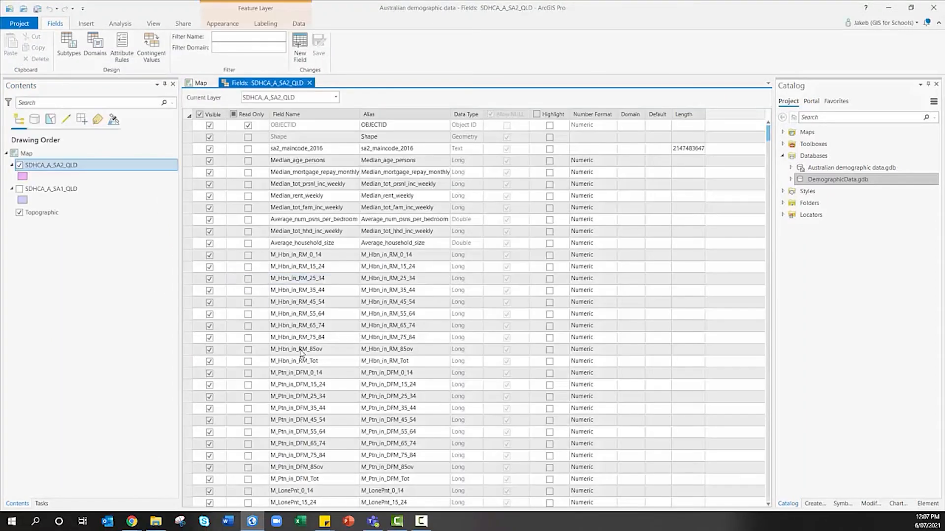
Step: Look through the field names and aliases of SDHCA_A_SA2_QLD and return to the start of the list
scroll(354, 300, "down", 7)
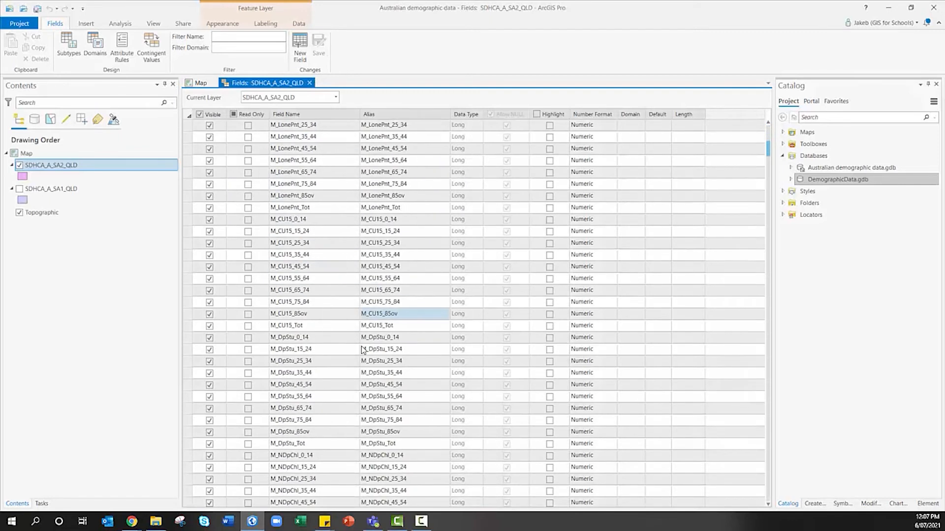
scroll(345, 351, "up", 3)
scroll(338, 353, "down", 6)
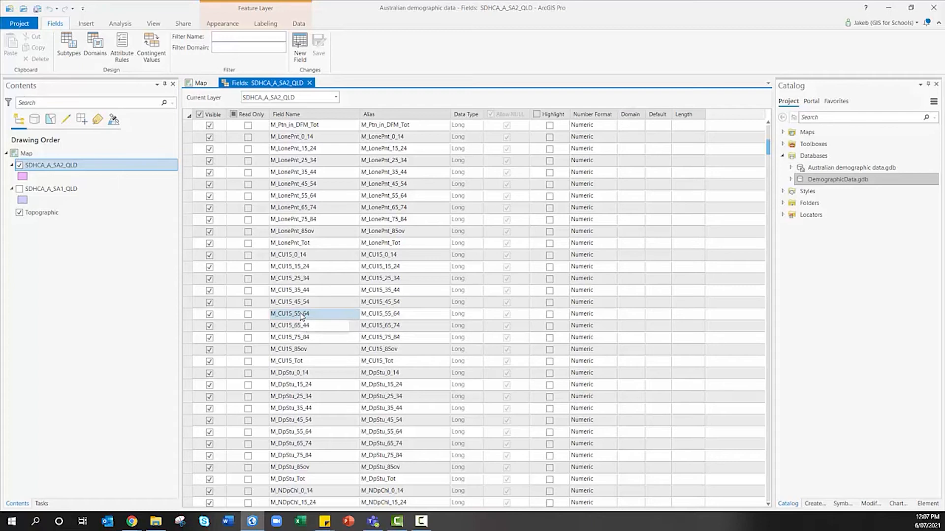
scroll(302, 316, "up", 10)
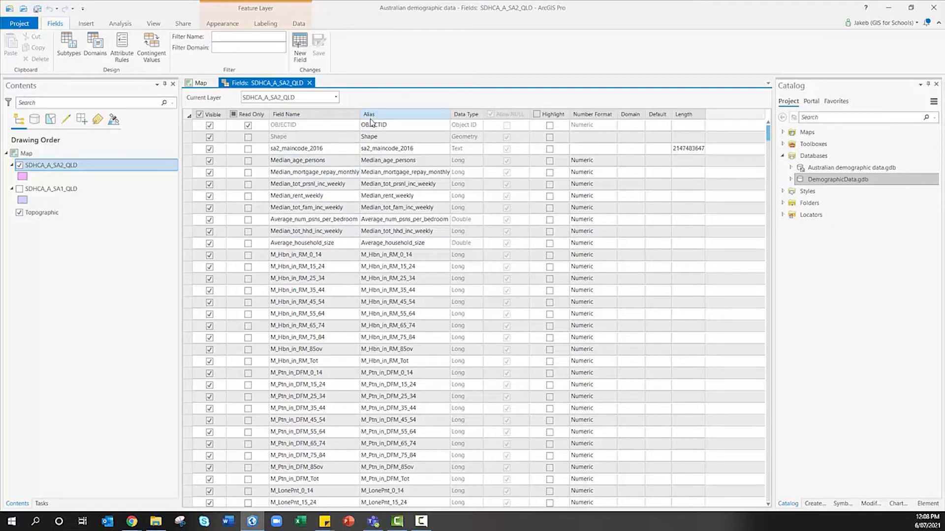
Step: Set the alias of the Median_age_persons field to "Median age"
left_click(390, 161)
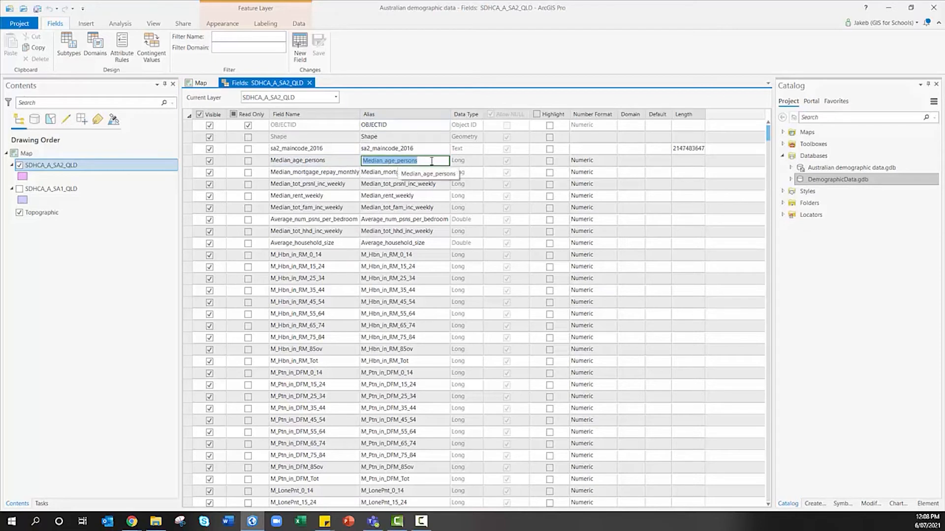
type("Me")
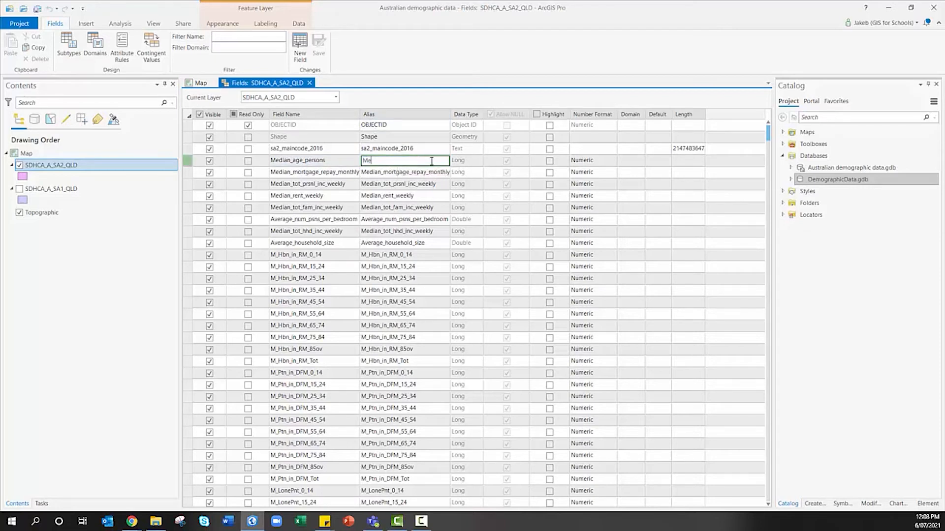
type("dian age")
key("Return")
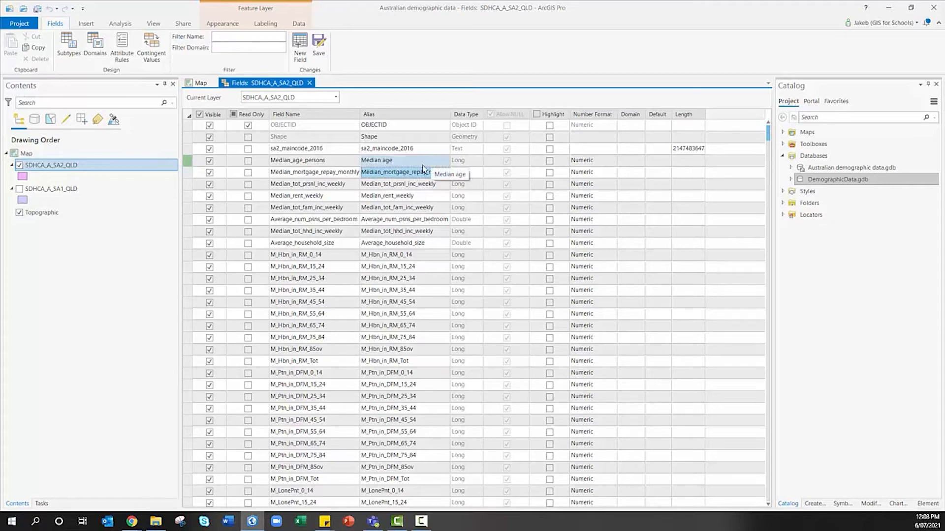
Step: Set the alias of the Median_mortgage_repay_monthly field to "Median monthly mortgage repayments"
left_click(383, 175)
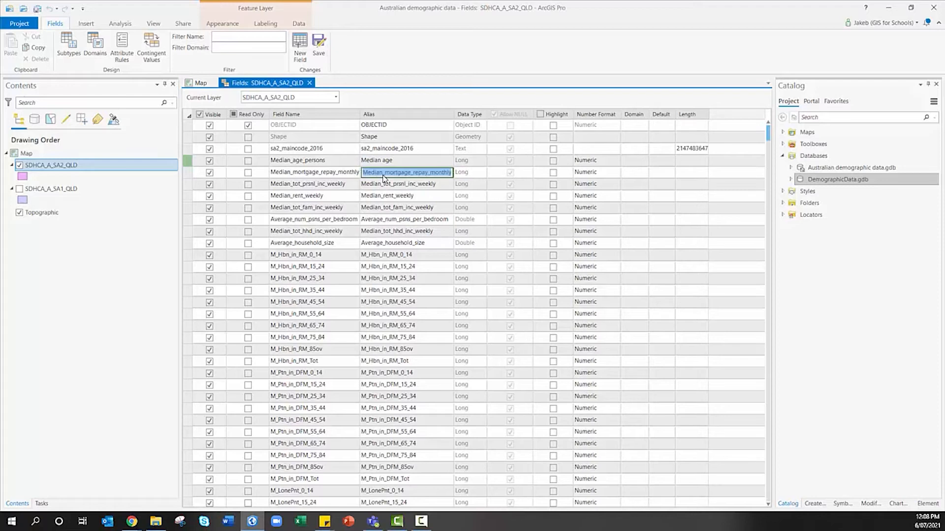
type("Me")
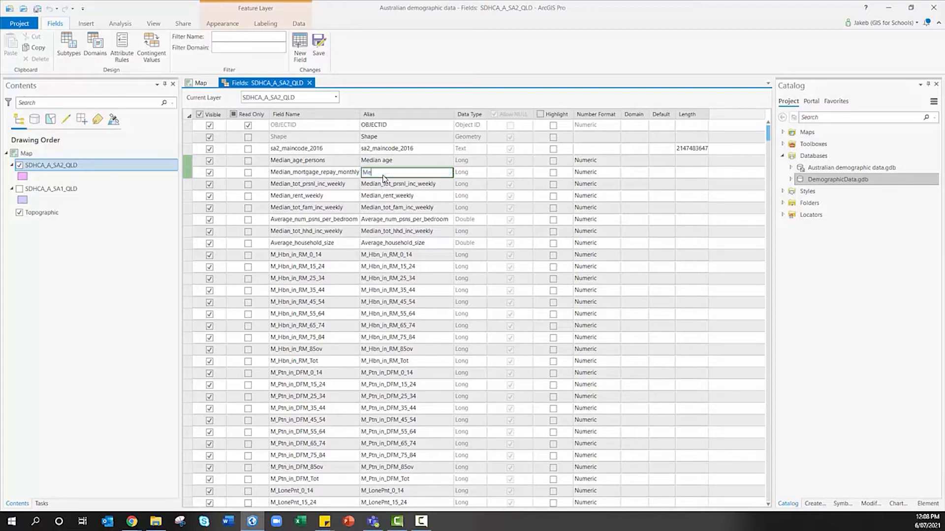
type("dian monthly mortgage repayments")
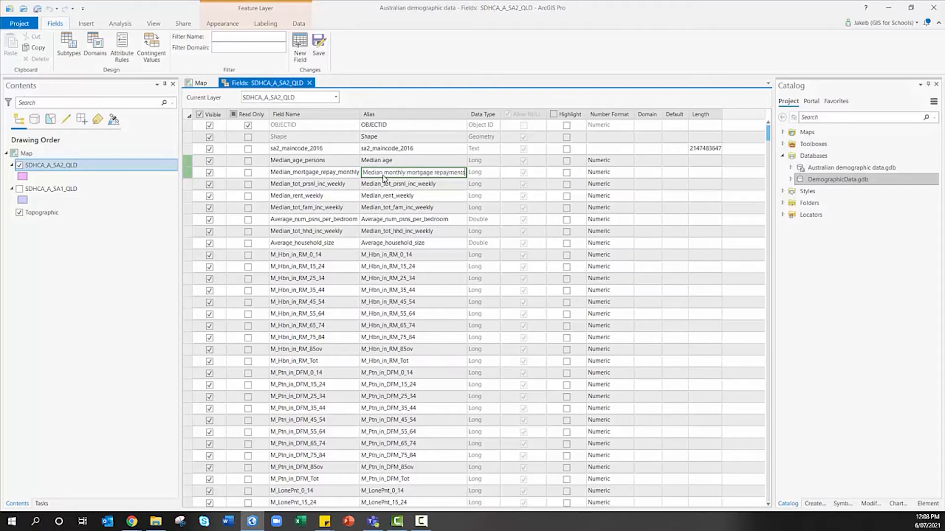
key("Return")
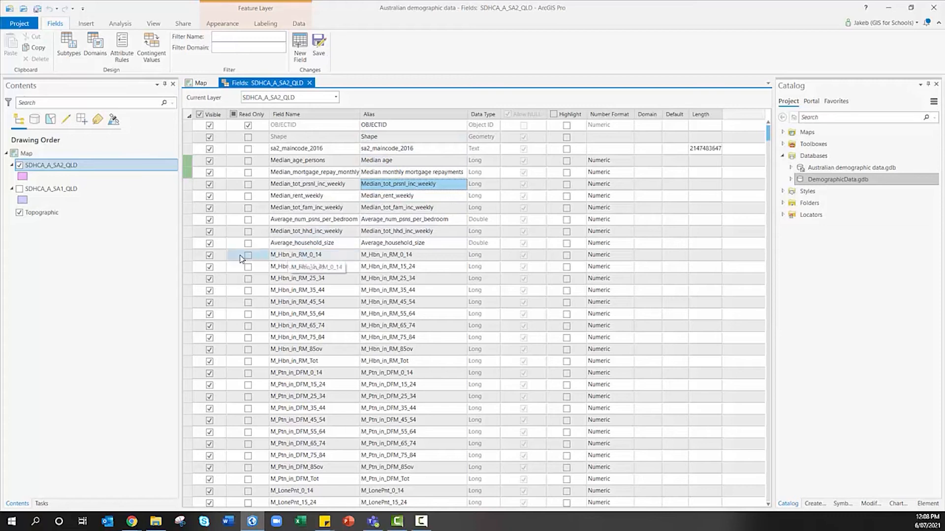
Step: Mark the fields from M_Hbn_in_RM_0_14 through M_Ptn_in_DFM_Tot for deletion
left_click(188, 256)
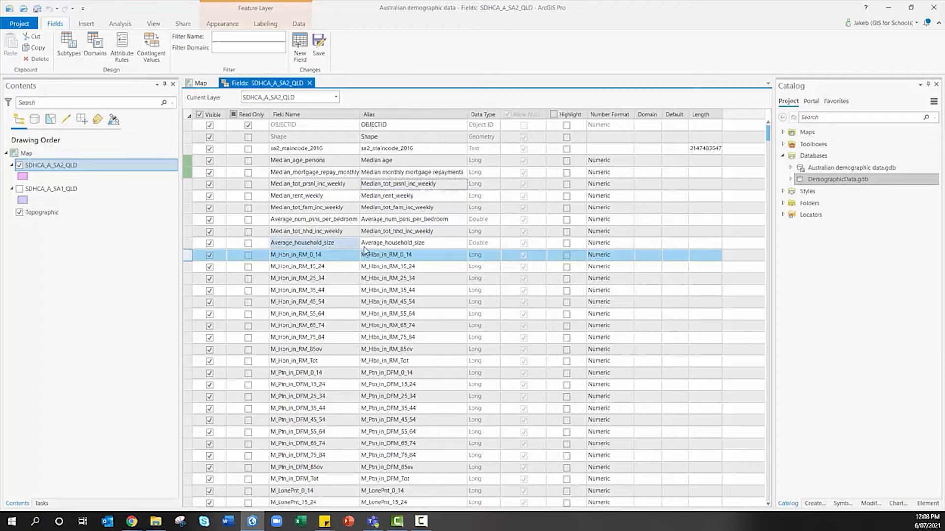
left_click(188, 479, "shift")
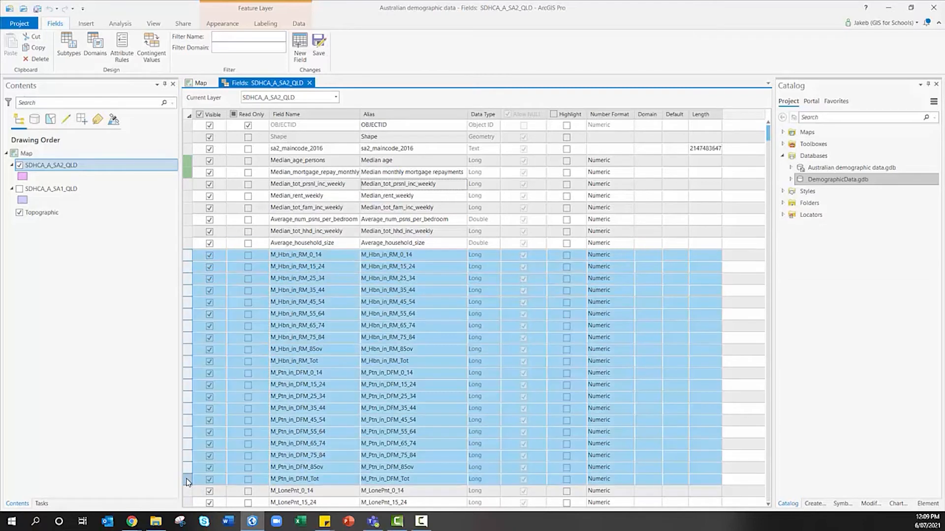
left_click(188, 255)
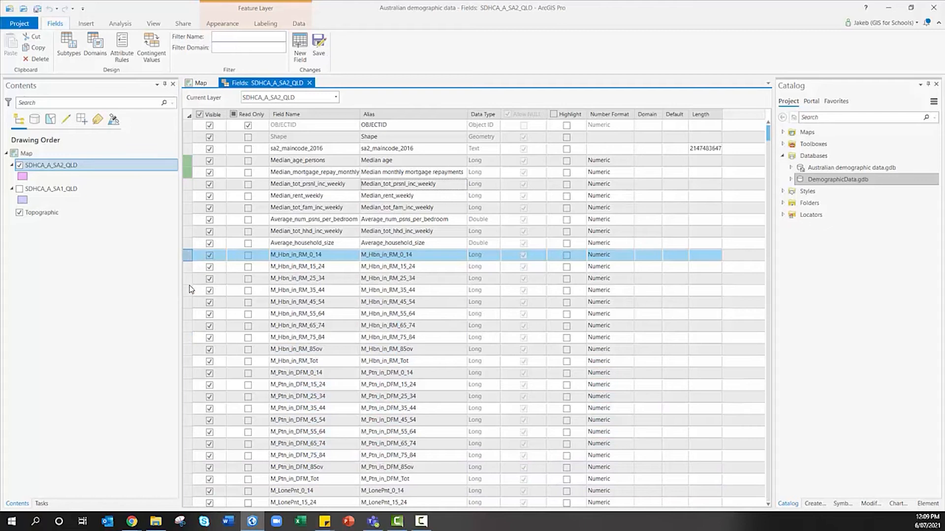
left_click(188, 479, "shift")
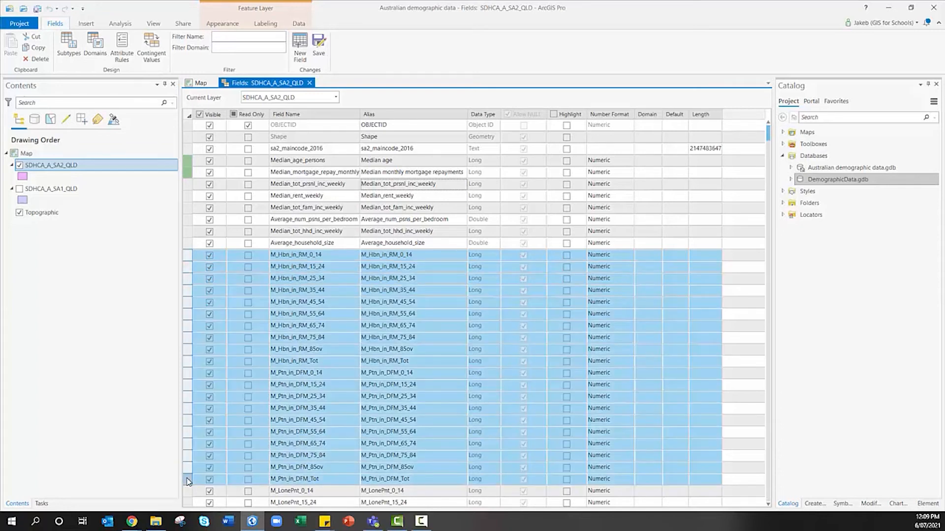
left_click(37, 59)
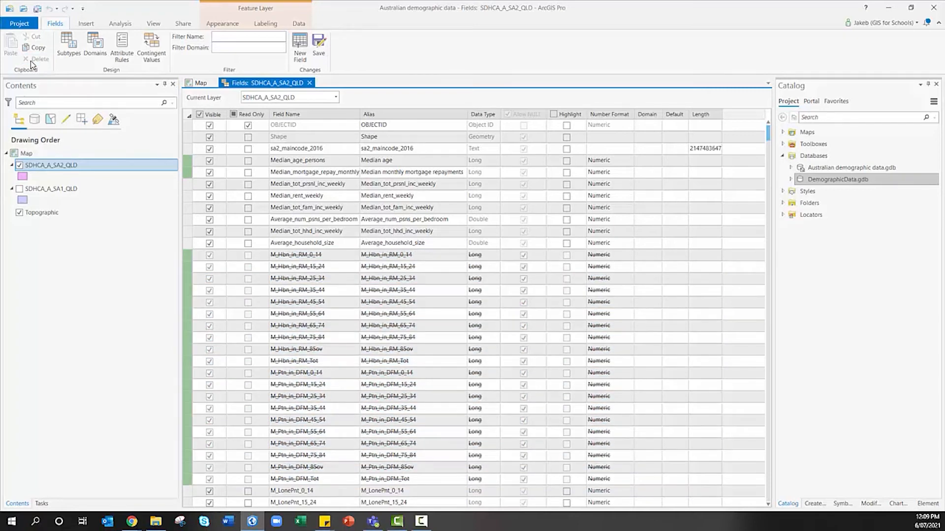
Step: Check the remaining male household fields and save the pending field deletions and alias changes
scroll(704, 276, "down", 15)
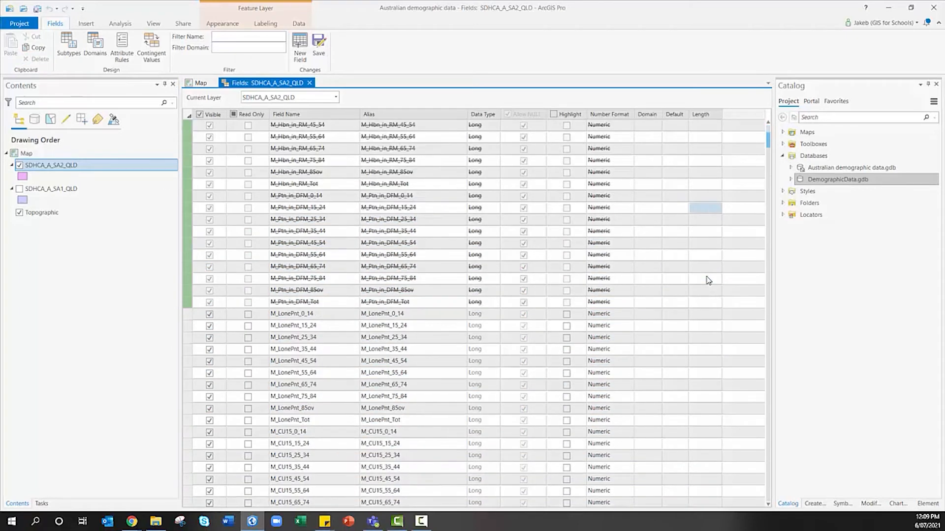
scroll(707, 280, "down", 10)
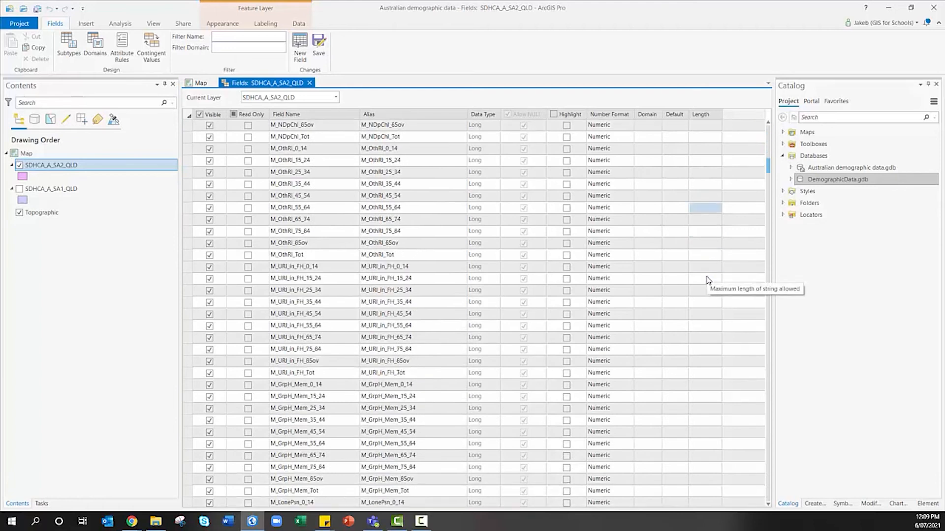
scroll(707, 280, "down", 6)
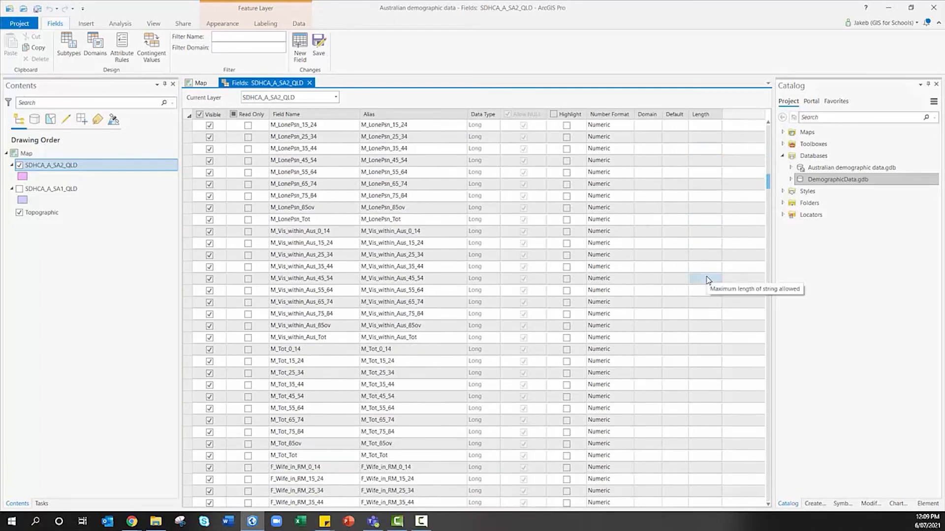
scroll(707, 280, "up", 6)
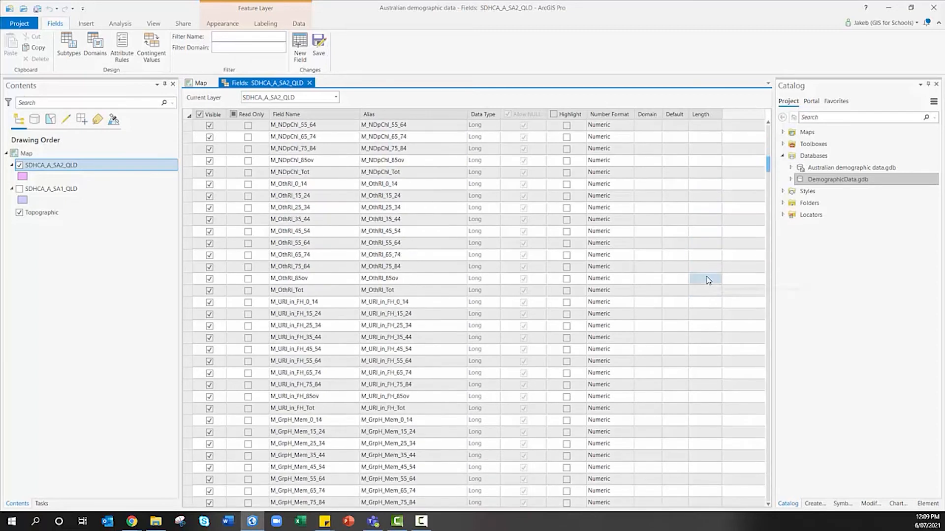
scroll(707, 280, "up", 12)
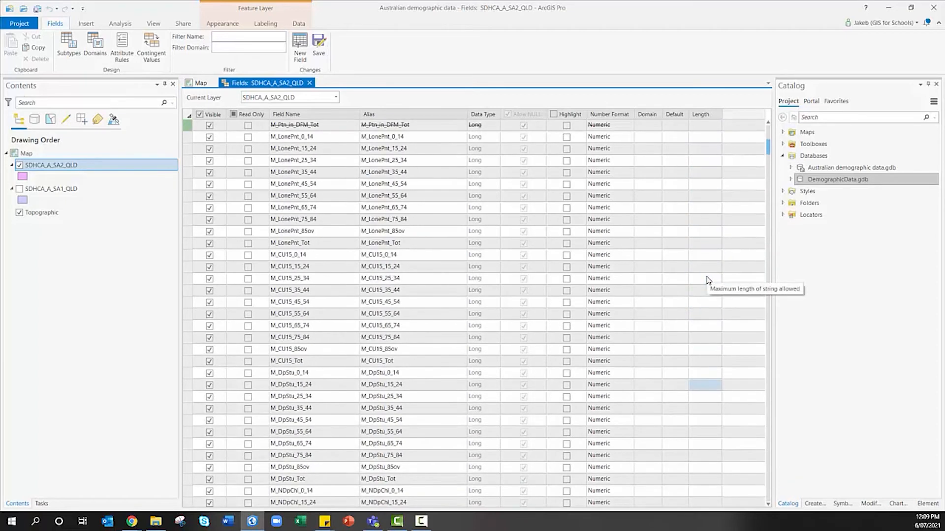
scroll(707, 280, "up", 8)
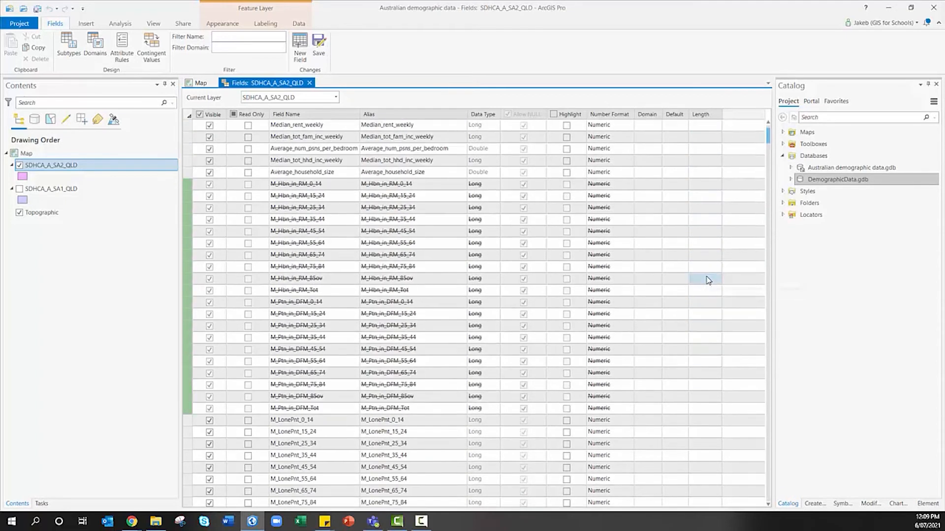
left_click(325, 60)
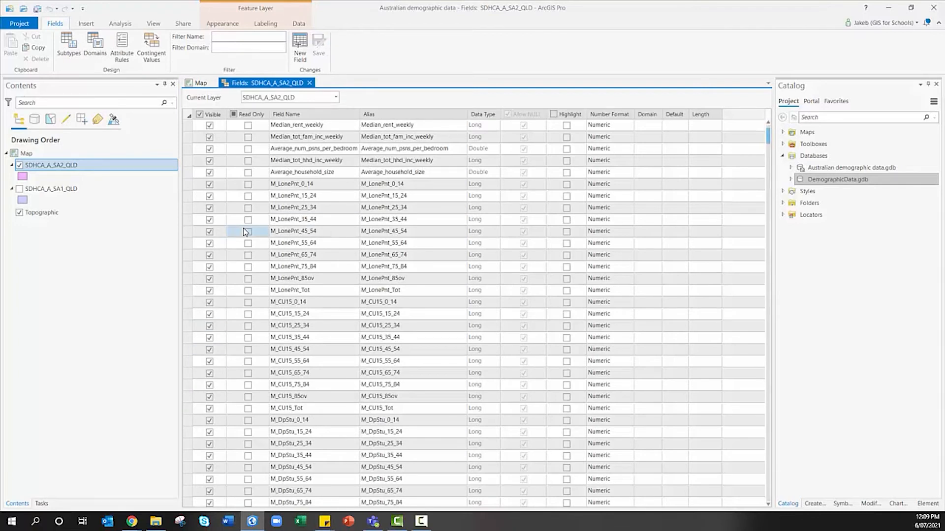
Step: Delete the fields from M_LonePnt_0_14 through M_GrpH_Mem_Tot and save the changes
scroll(243, 228, "up", 2)
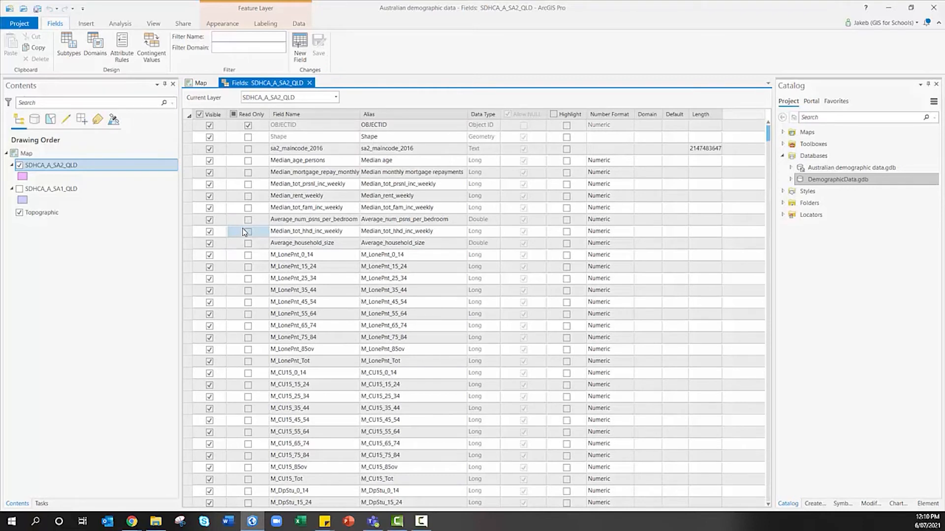
scroll(202, 274, "down", 1)
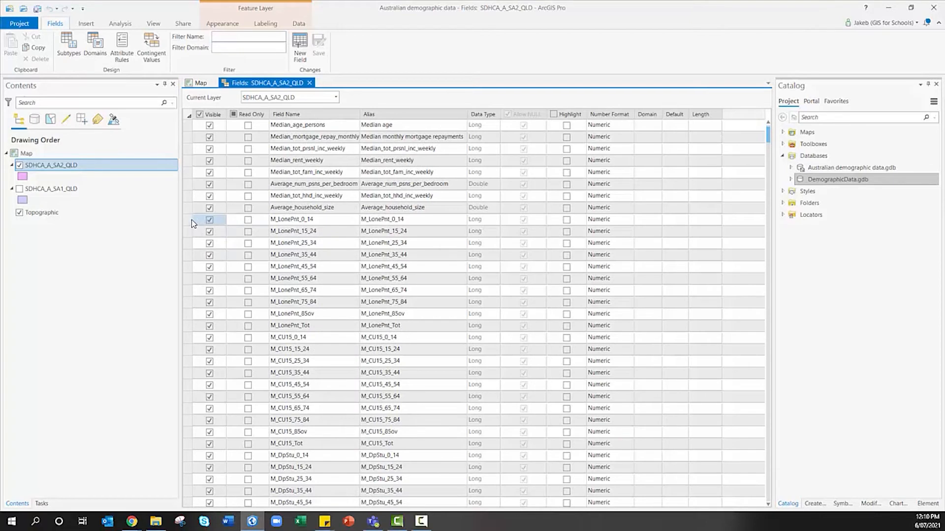
left_click(189, 221)
scroll(222, 422, "down", 13)
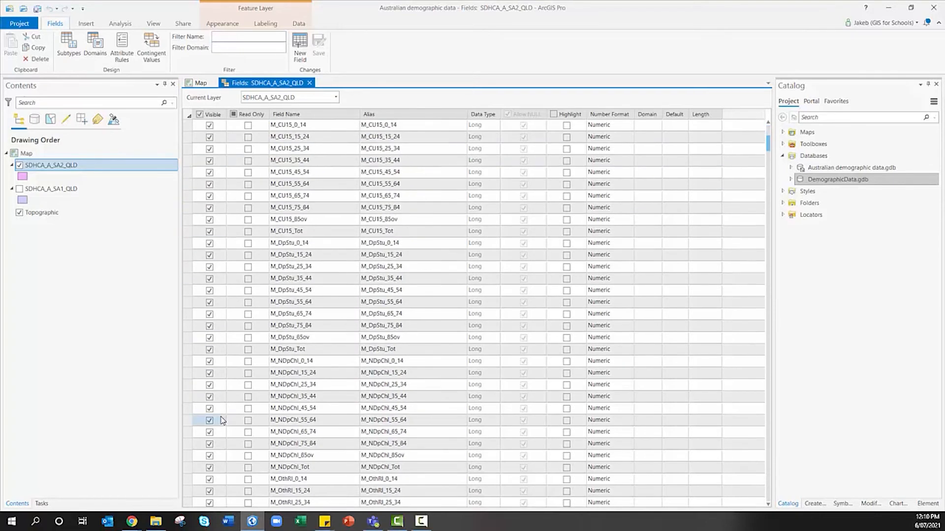
scroll(220, 420, "down", 6)
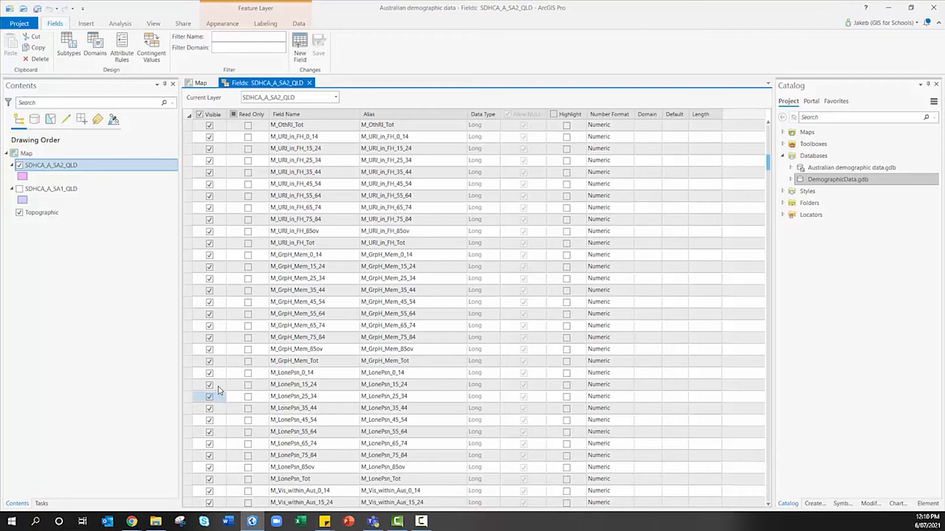
left_click(188, 362, "shift")
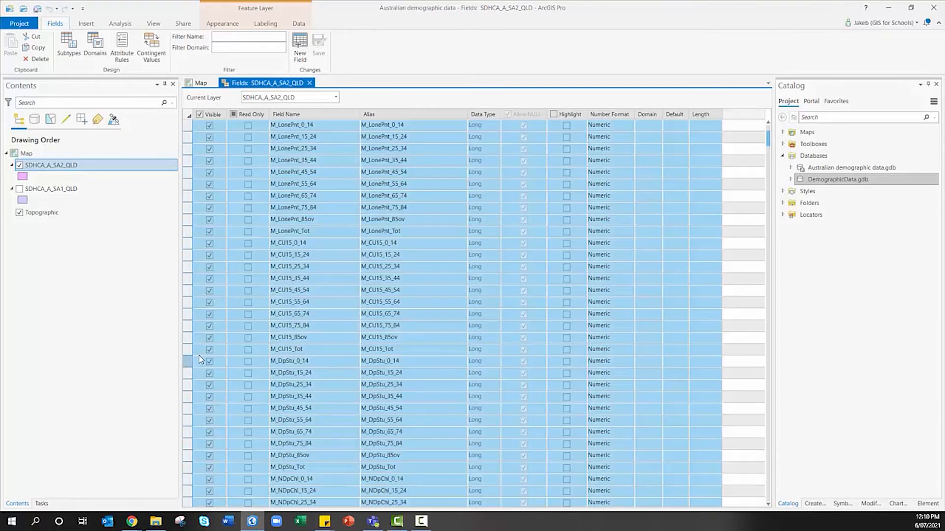
left_click(33, 58)
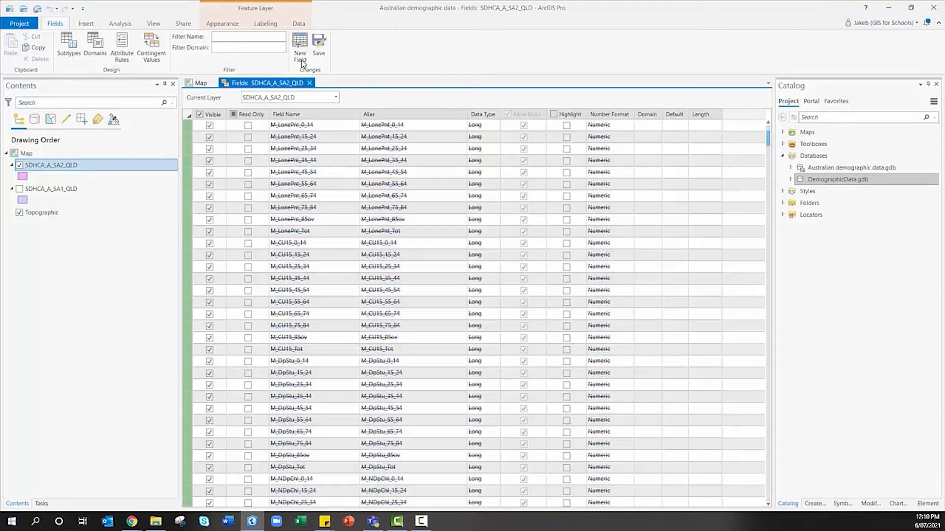
left_click(319, 50)
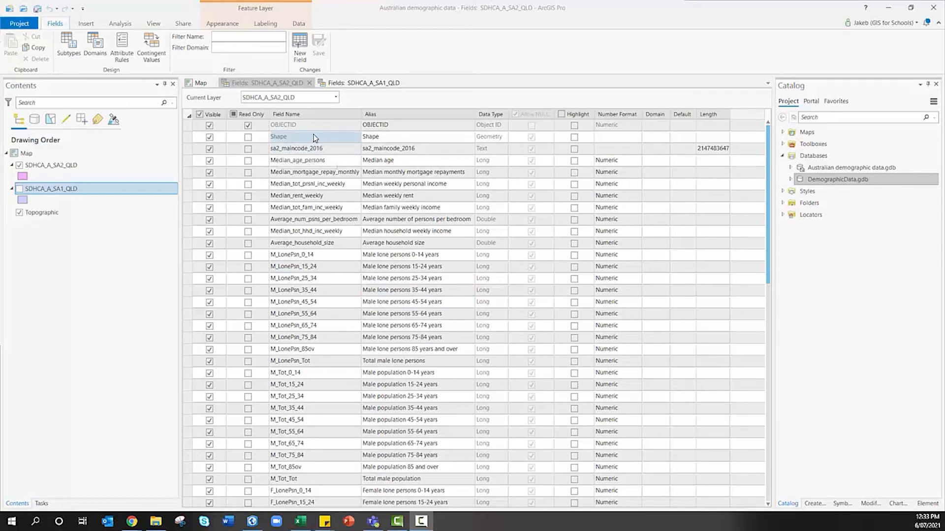
Step: Review the field aliases of SDHCA_A_SA2_QLD and close the fields views of the SA2 and SA1 layers
scroll(369, 326, "down", 15)
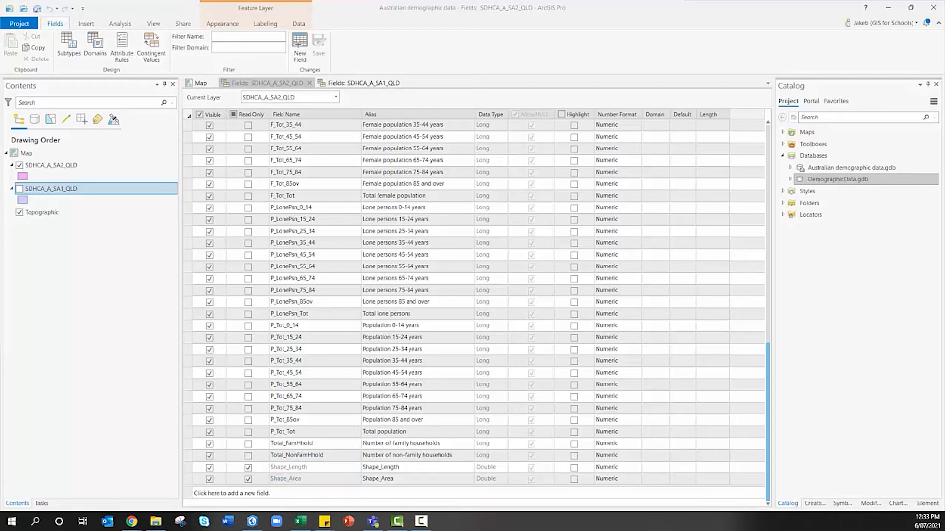
key("alt+Tab")
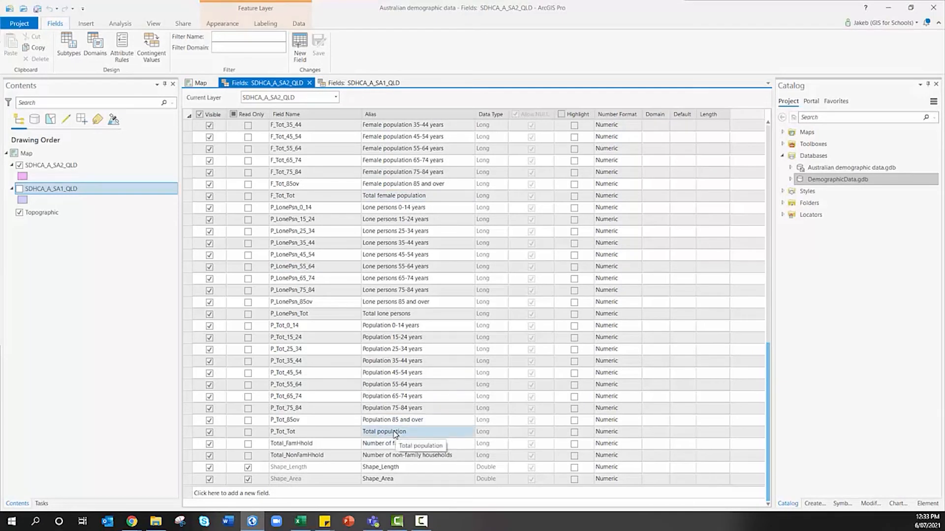
left_click(310, 84)
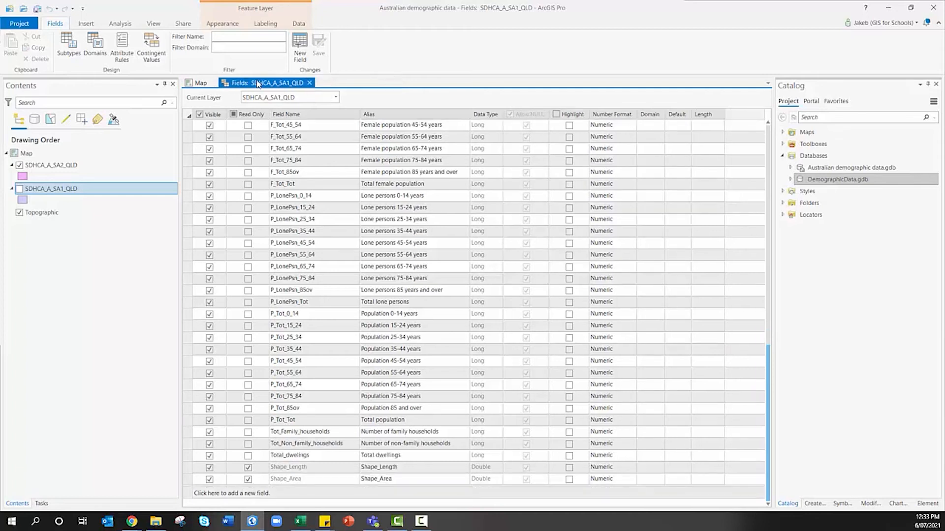
left_click(310, 83)
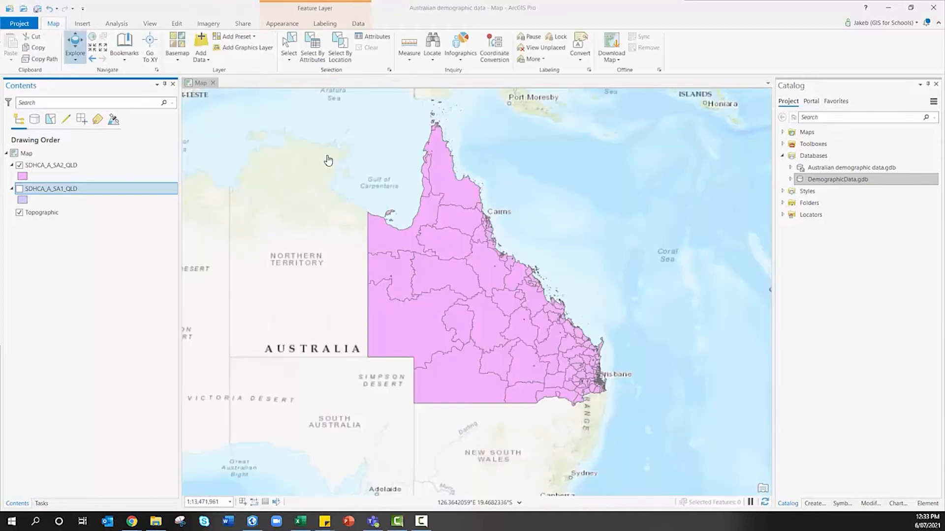
Step: Start sharing the SDHCA_A_SA2_QLD layer as a web layer
left_click(539, 362)
left_click_drag(539, 362, 565, 367)
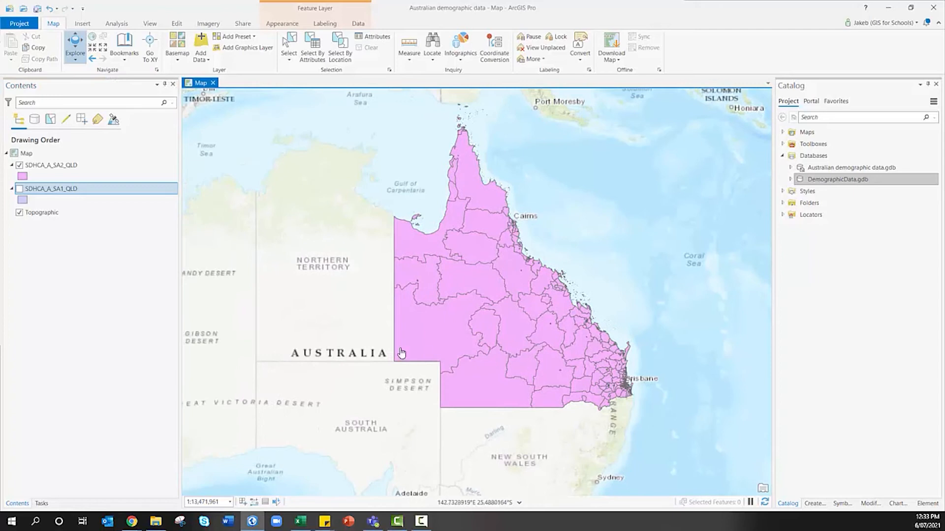
left_click(35, 169)
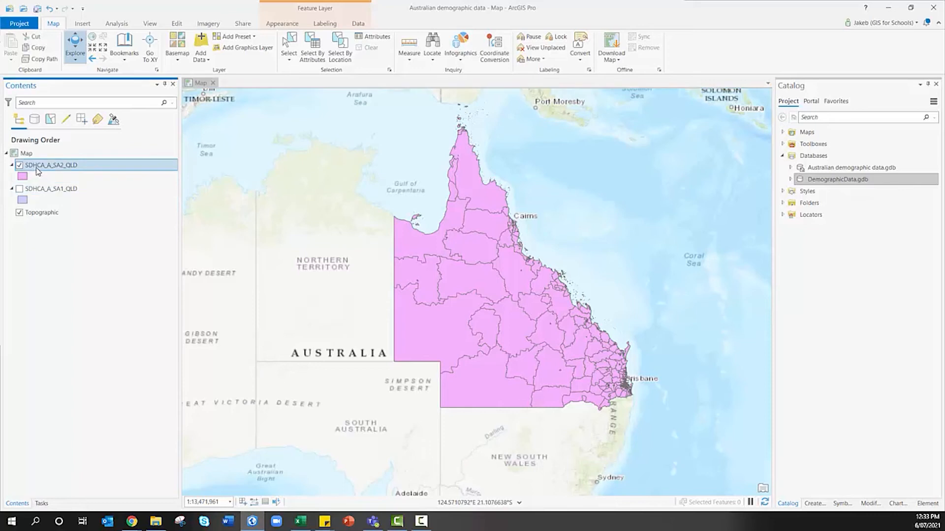
right_click(45, 168)
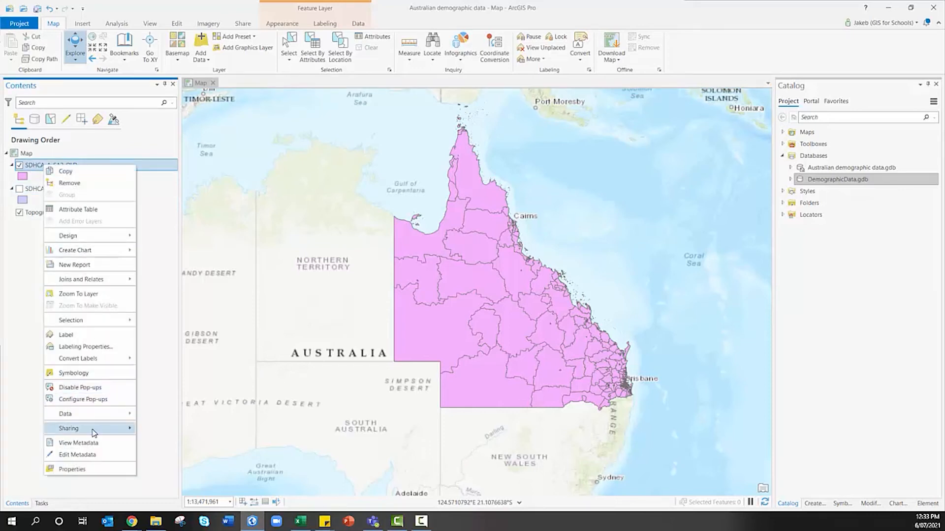
mouse_move(93, 433)
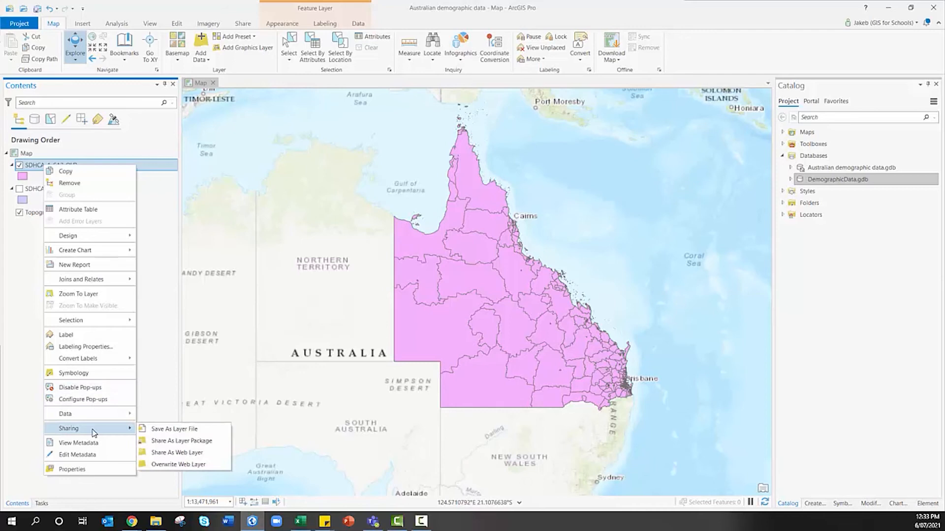
left_click(180, 454)
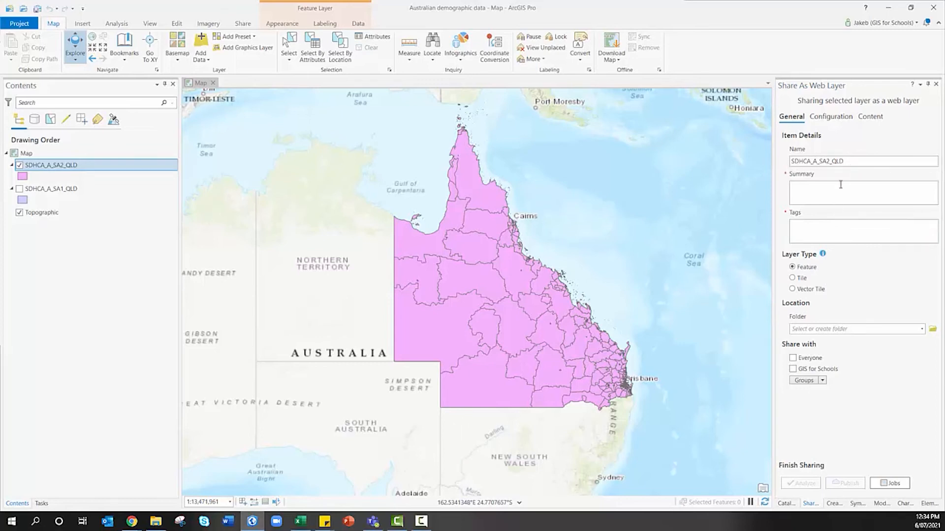
Step: Enter "Test" as the web layer's summary and tag, and choose the account's root folder as its location
left_click(840, 185)
left_click(828, 226)
type("Test")
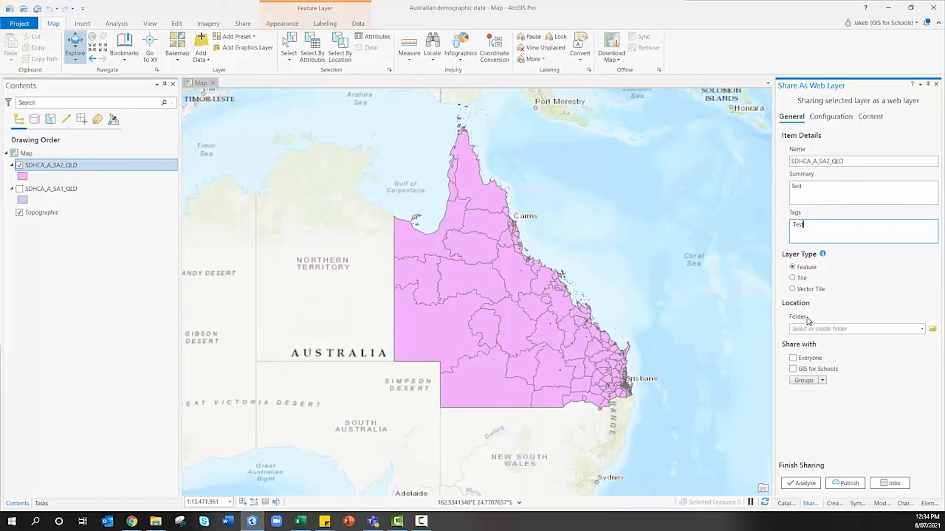
left_click(807, 329)
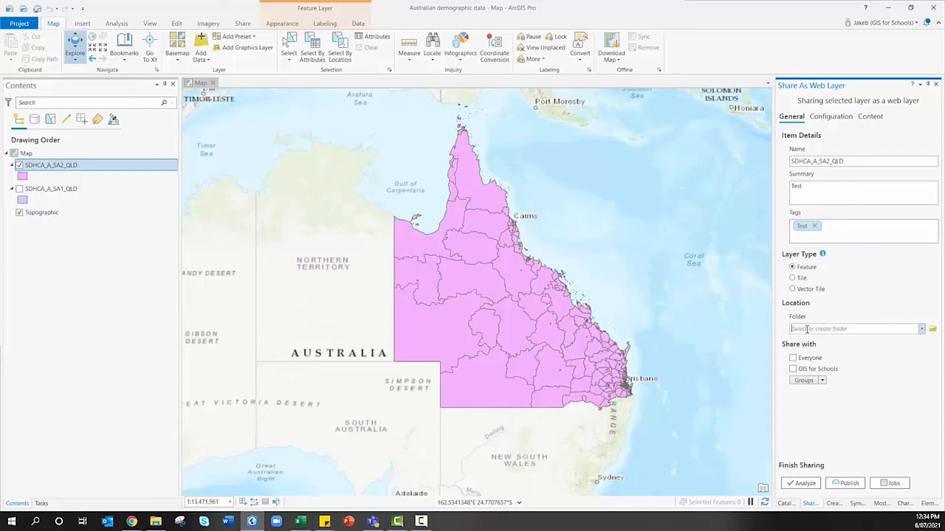
left_click(923, 329)
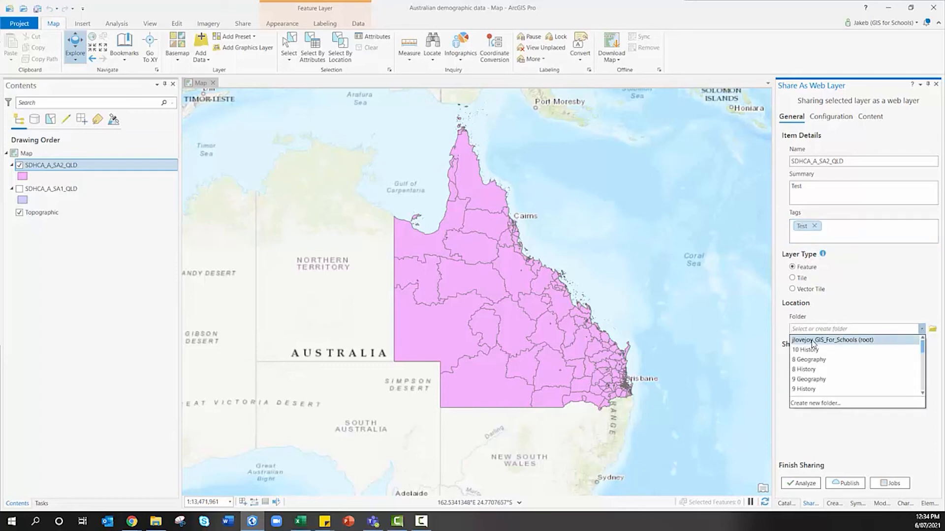
left_click(854, 341)
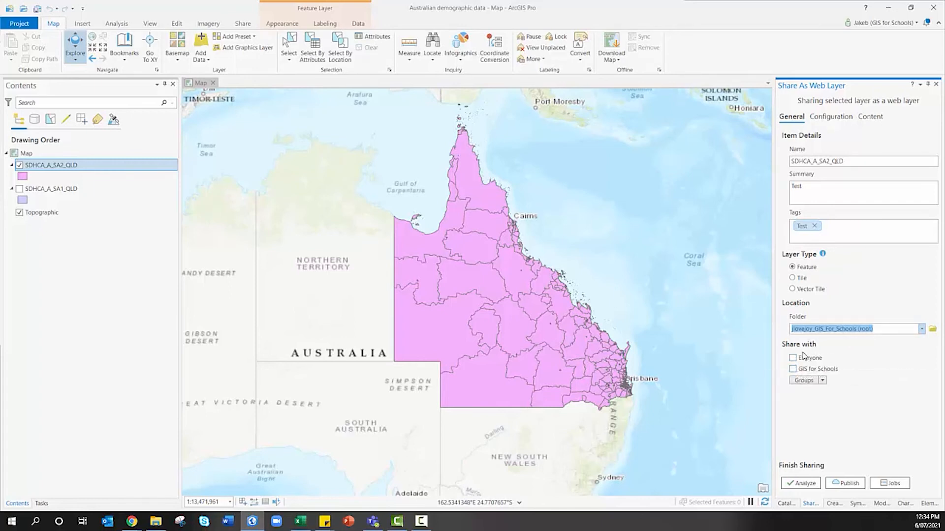
Step: Analyze and publish the SDHCA_A_SA2_QLD web layer, and switch to the ArcGIS Online content list in Chrome
left_click(804, 487)
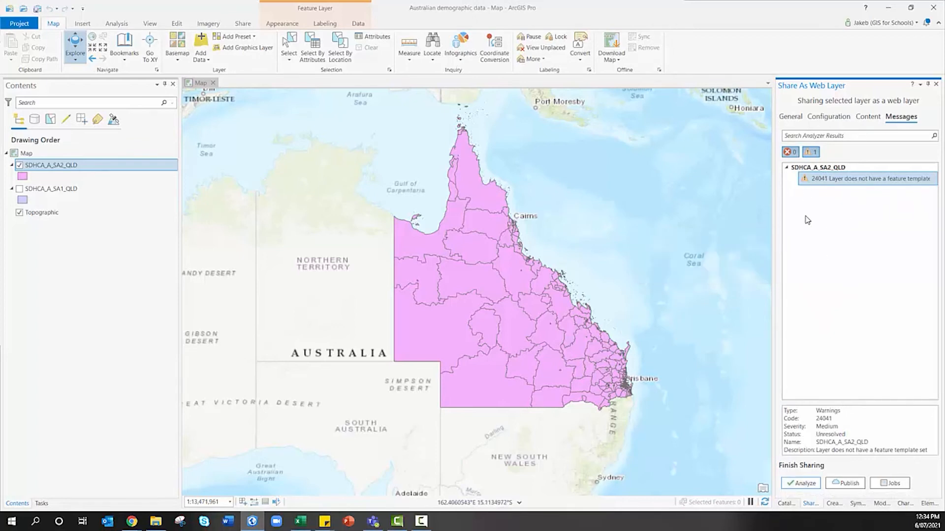
left_click(843, 484)
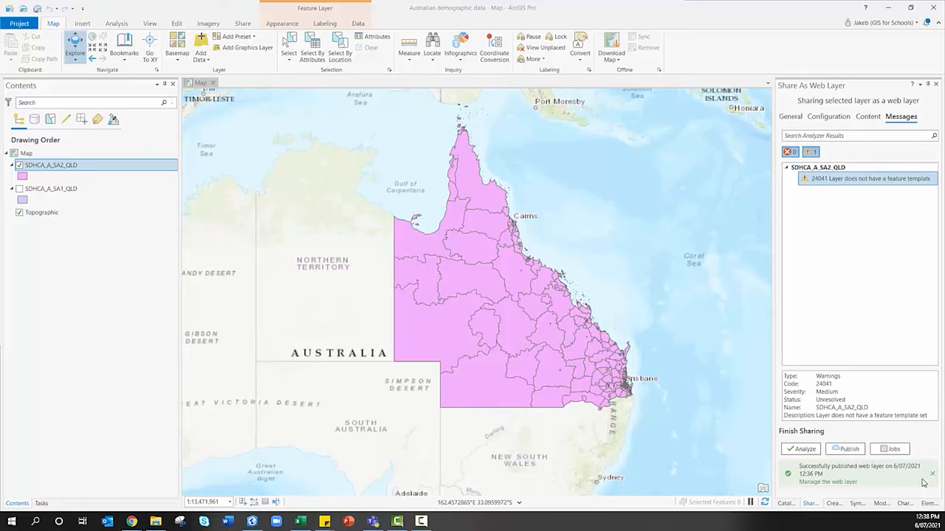
key("alt+Tab")
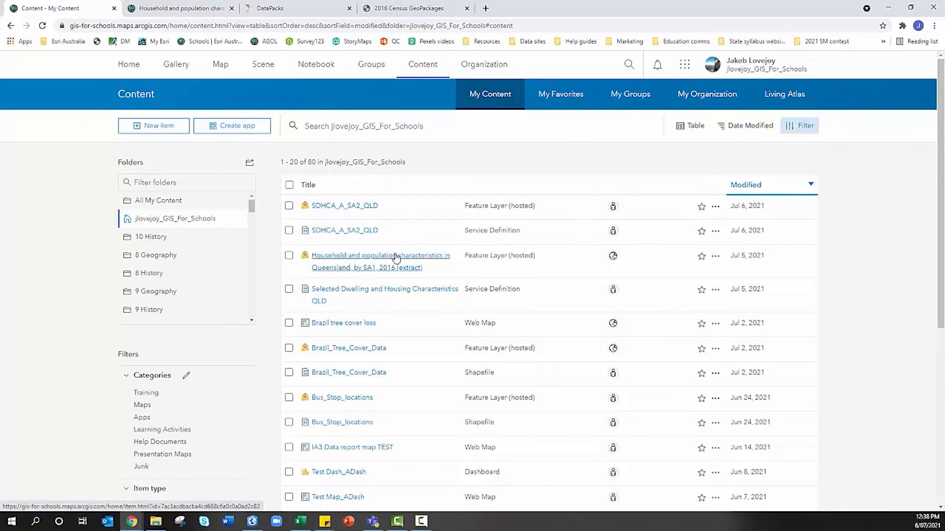
Step: Open the hosted SDHCA_A_SA2_QLD feature layer's item page and compare it with the SA1 layer's summary, description, terms of use and tags
left_click(356, 207)
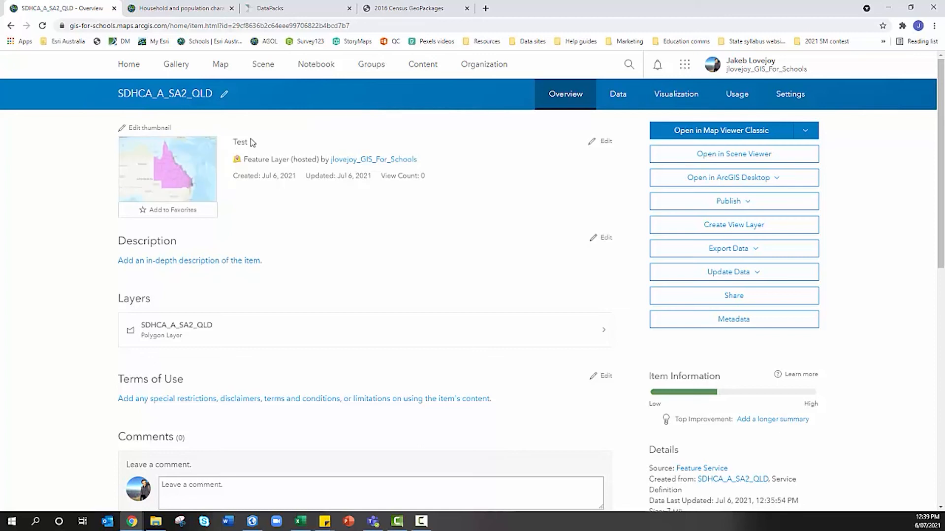
left_click(186, 4)
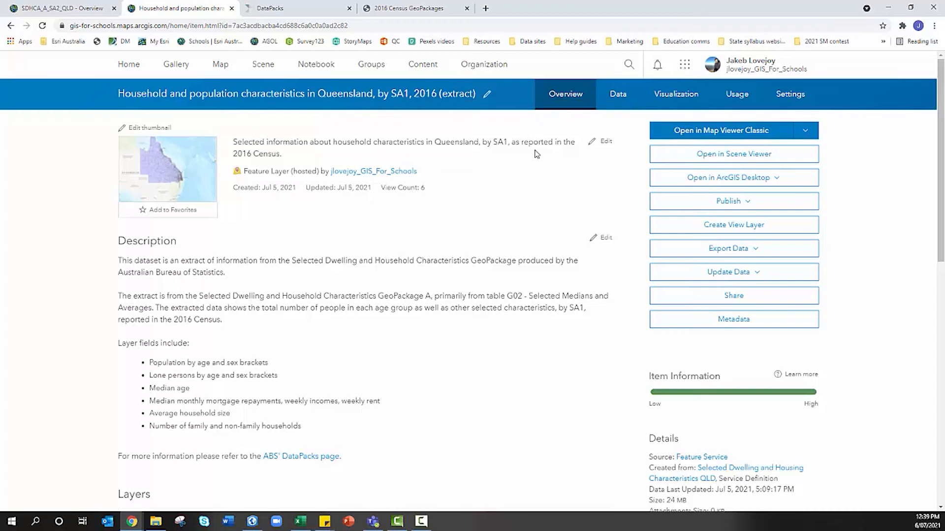
scroll(192, 270, "down", 1)
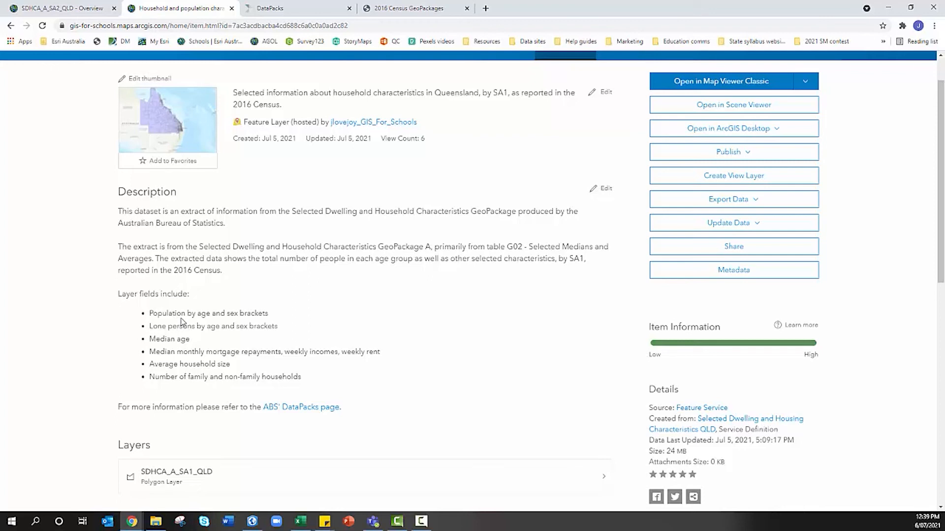
scroll(182, 323, "down", 2)
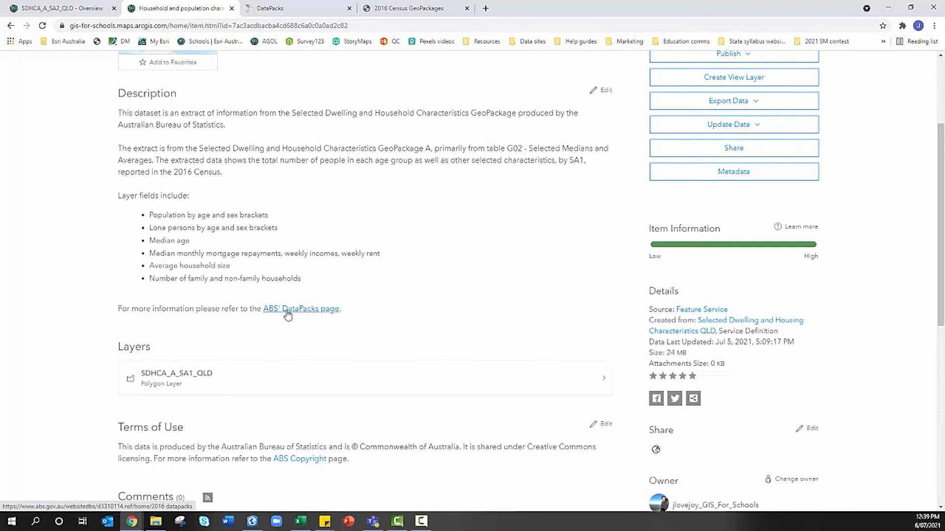
scroll(288, 315, "down", 3)
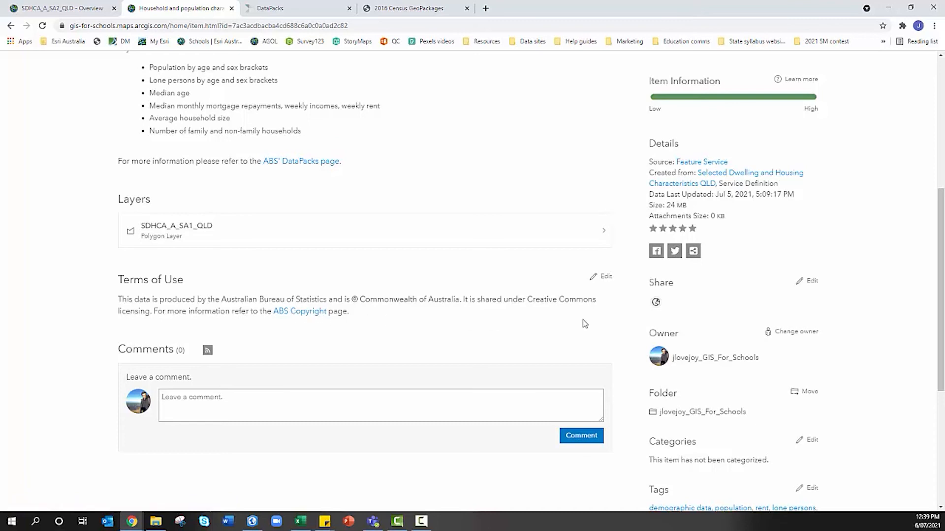
scroll(605, 333, "down", 3)
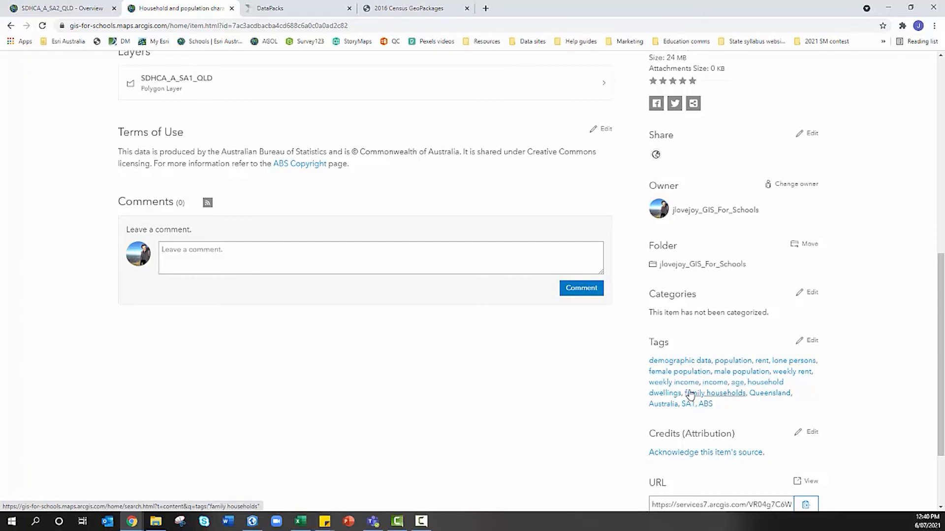
scroll(689, 393, "up", 4)
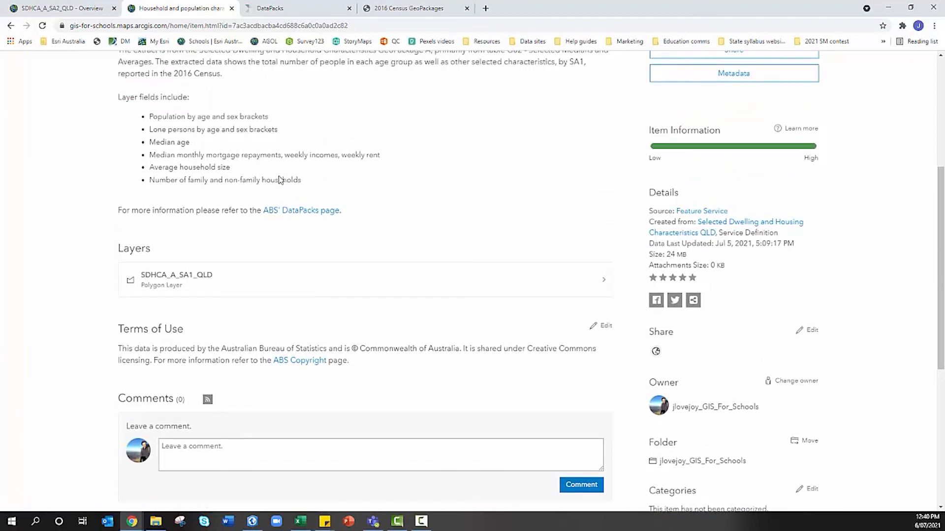
scroll(236, 104, "up", 3)
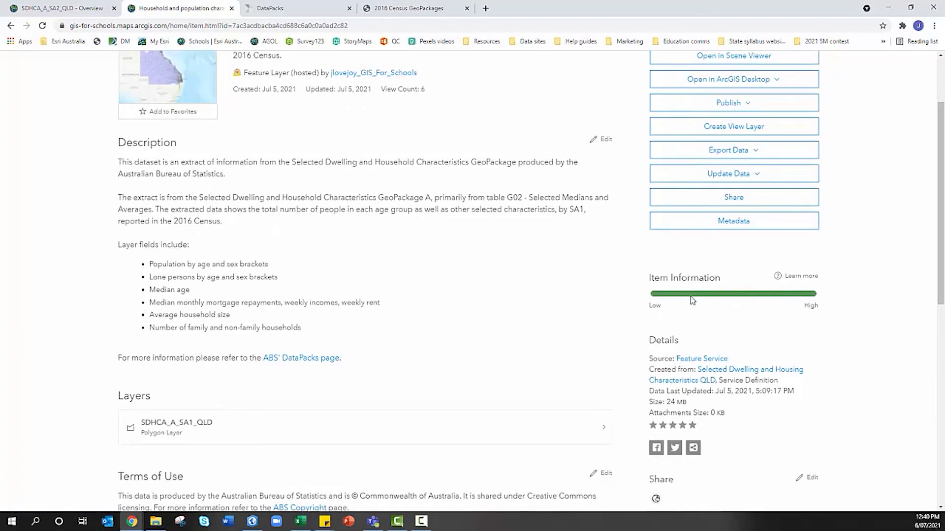
left_click(24, 10)
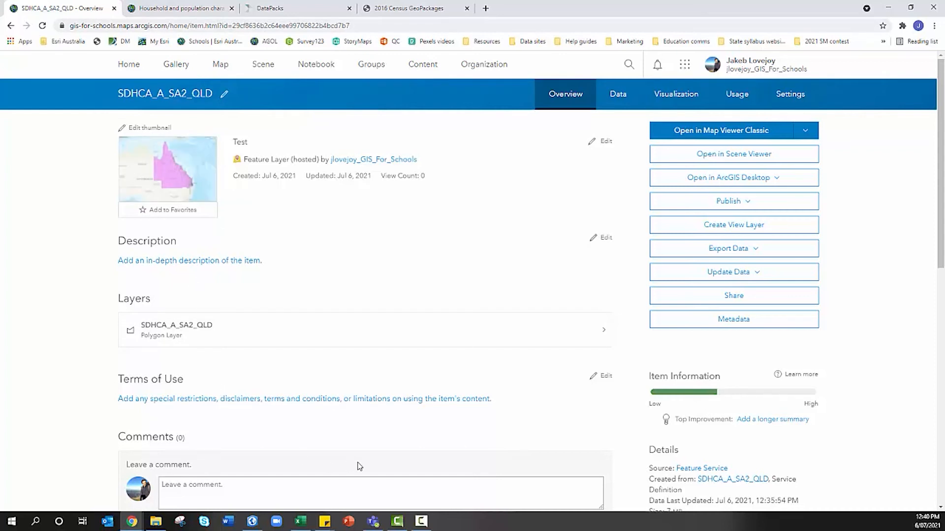
left_click(146, 12)
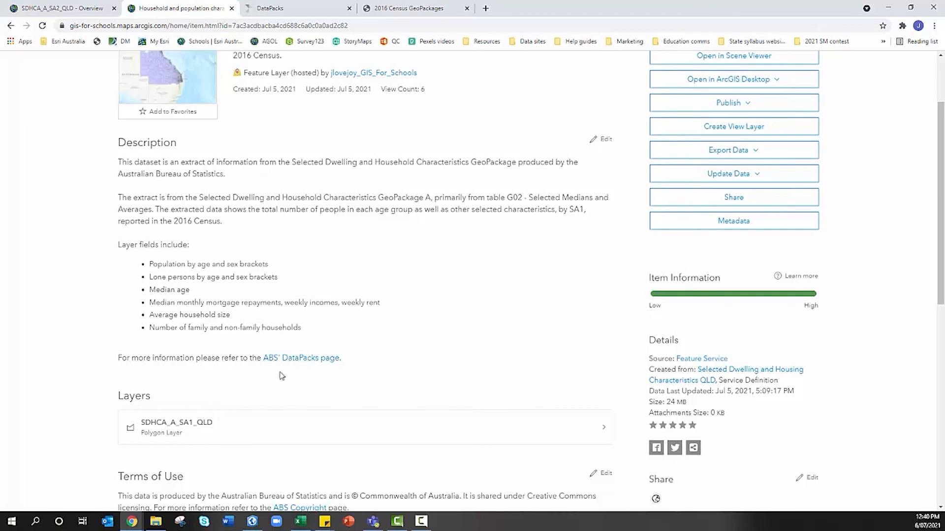
Step: Return to the SDHCA_A_SA2_QLD item page and add the layer to a new map in Map Viewer Classic
left_click(66, 11)
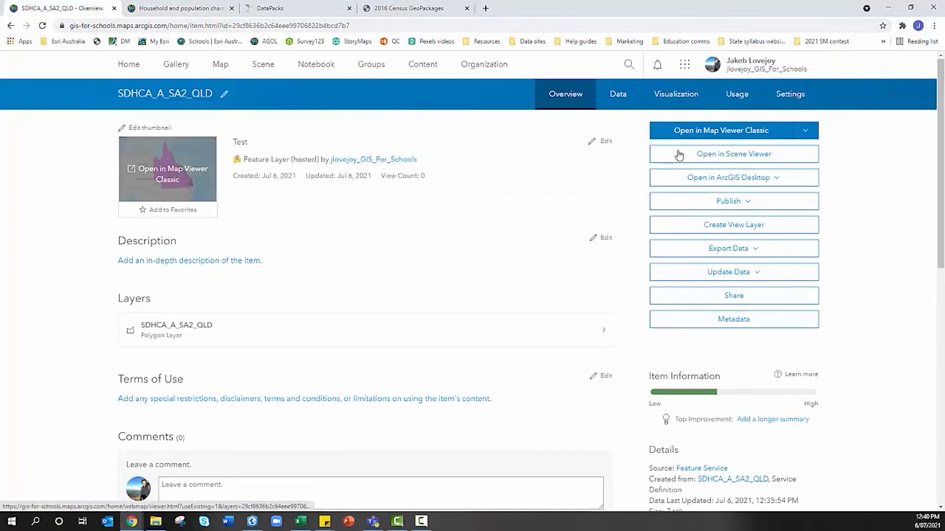
left_click(809, 133)
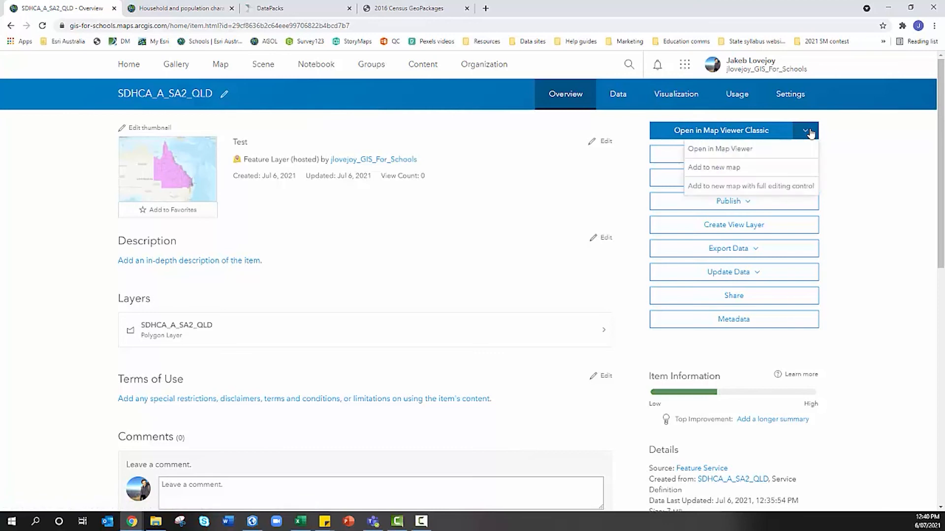
left_click(785, 170)
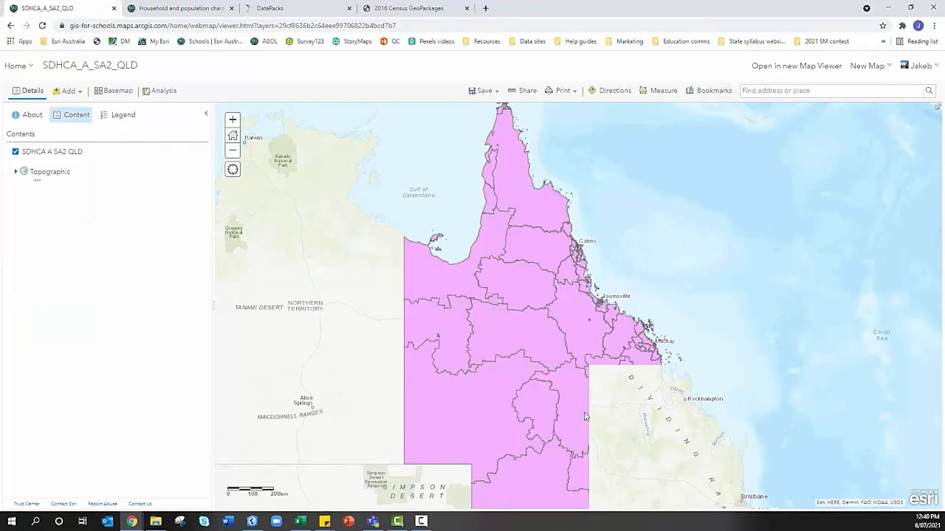
Step: Style the SDHCA_A_SA2_QLD layer by Average number of persons per bedroom, using the Counts and Amounts (Color) drawing style
mouse_move(49, 165)
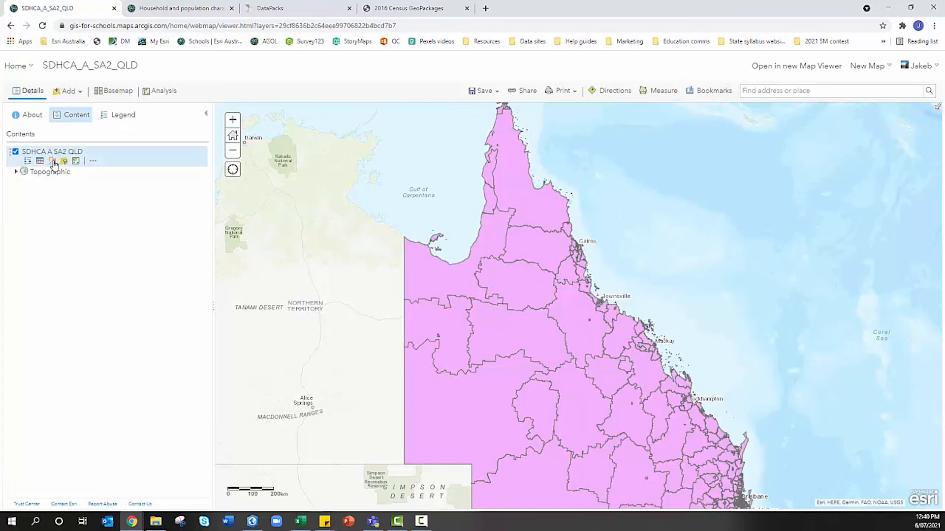
left_click(93, 163)
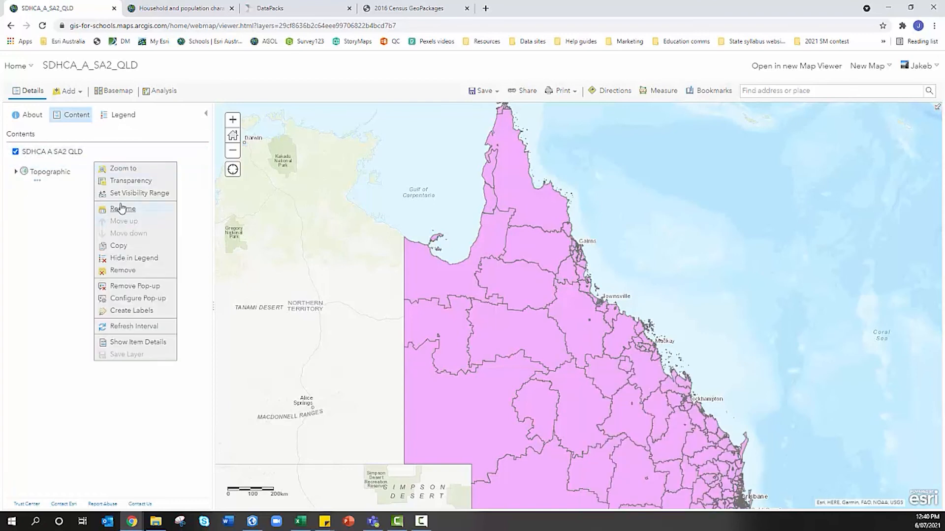
left_click(56, 166)
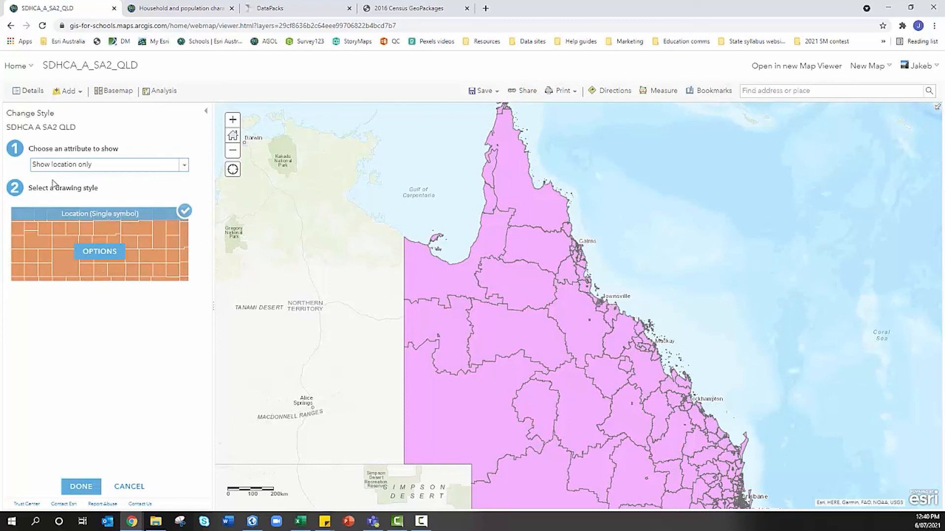
left_click(184, 165)
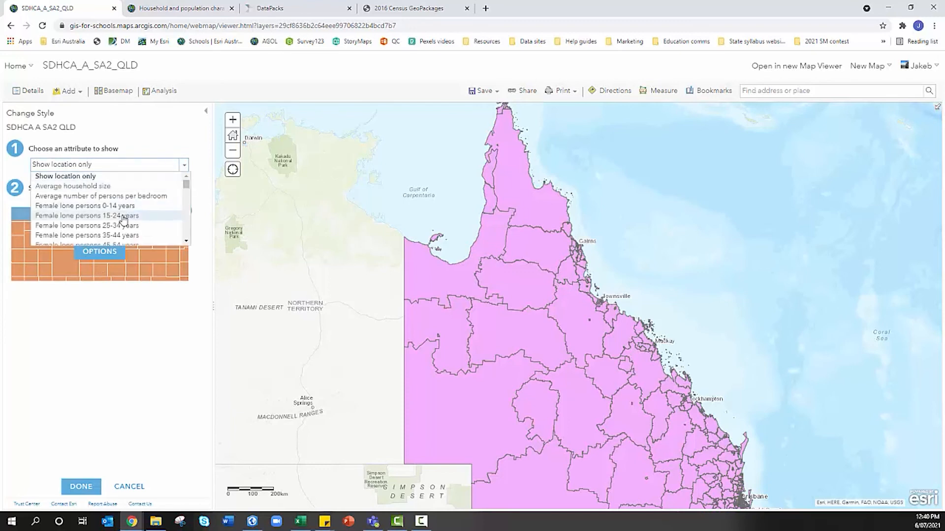
left_click(116, 196)
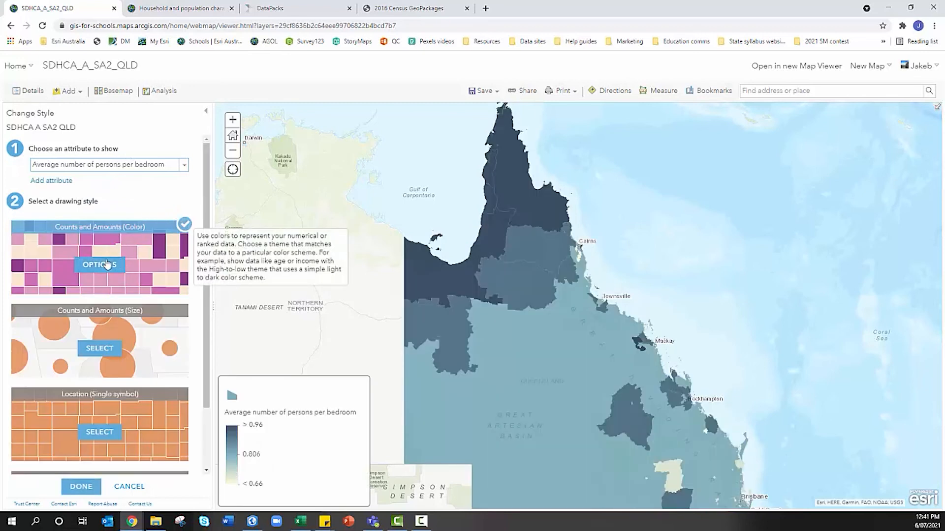
left_click(96, 484)
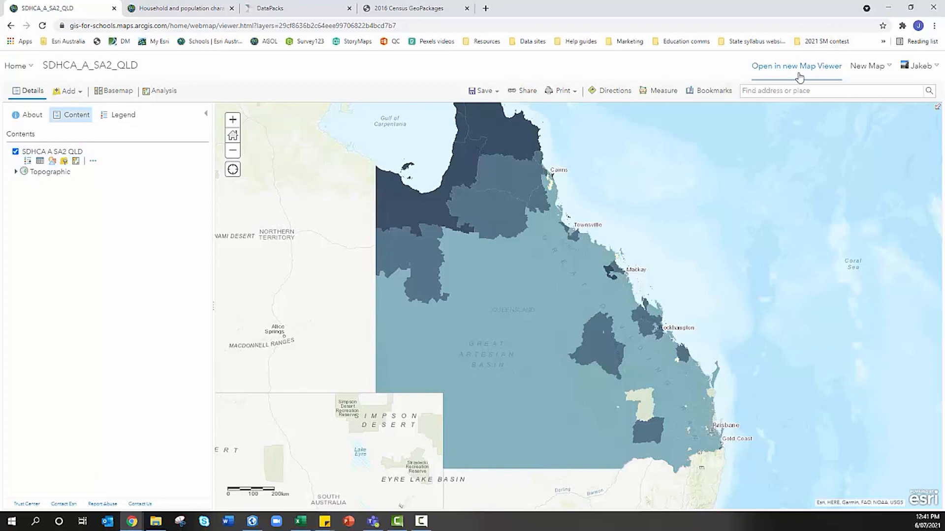
Step: Classify the layer's color style with Natural Breaks into 5 classes
left_click(53, 161)
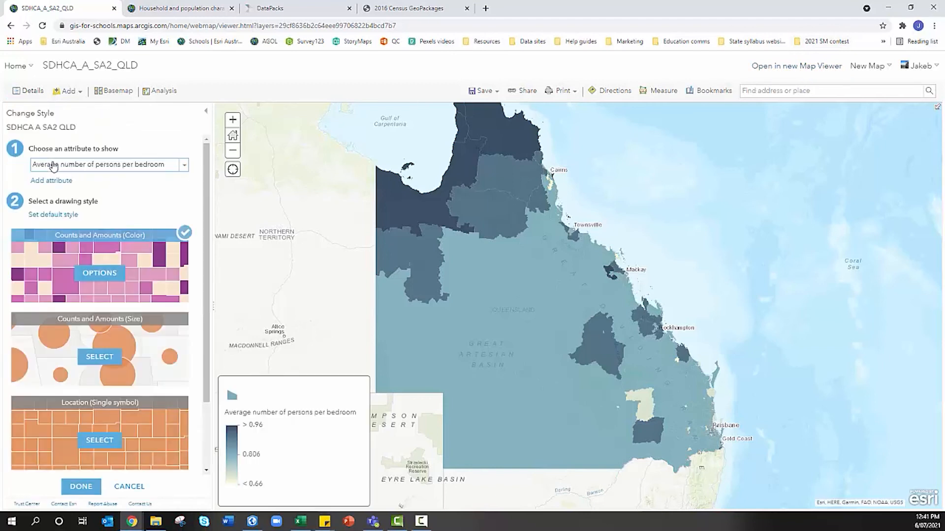
left_click(93, 272)
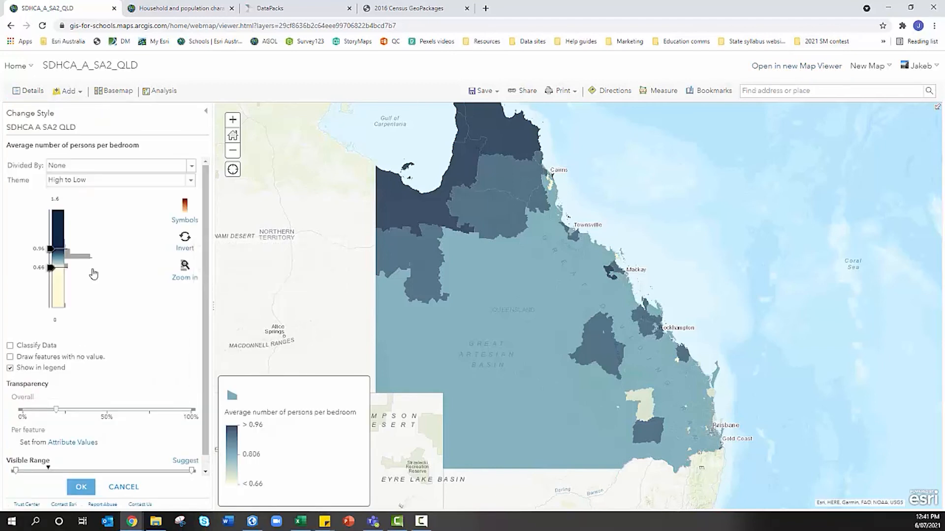
left_click(10, 346)
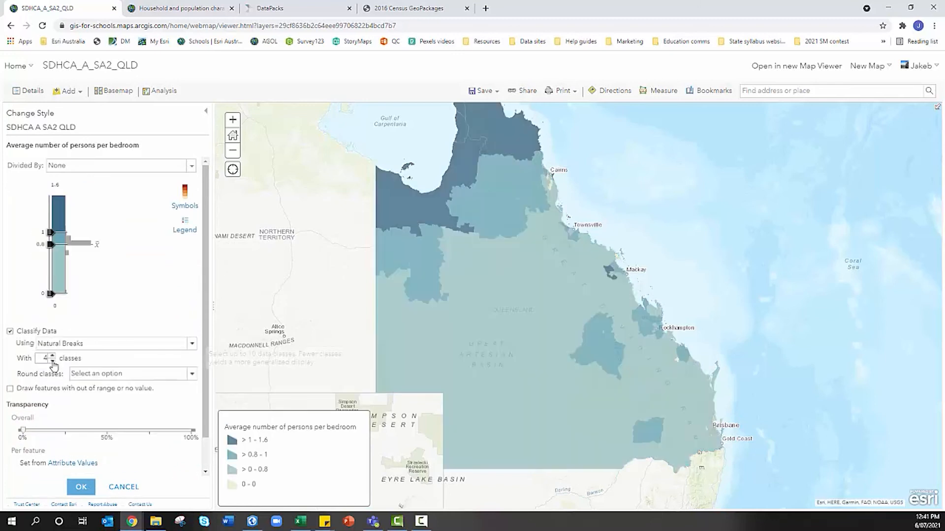
left_click(52, 356)
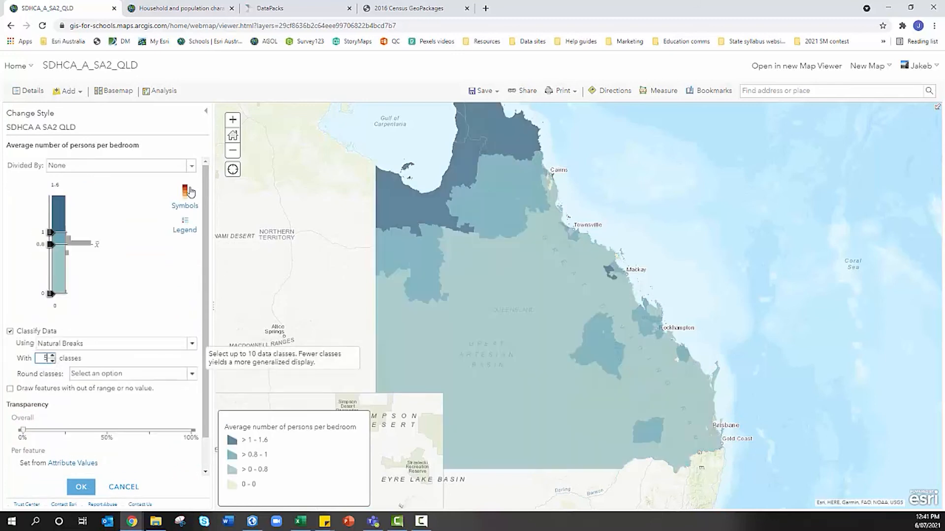
Step: Give the classes a purple-to-cream fill ramp and a 1 px outline in #1A1A1A, and apply the layer style
left_click(184, 202)
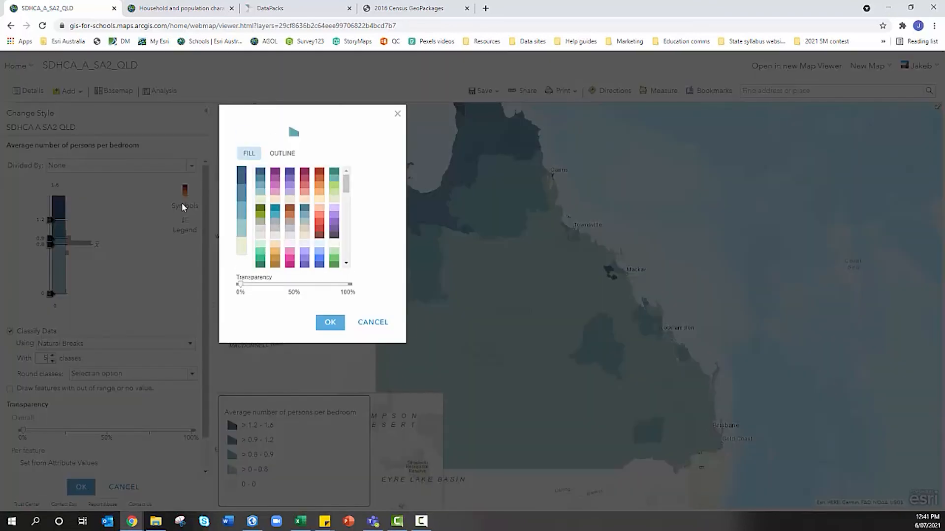
left_click(274, 192)
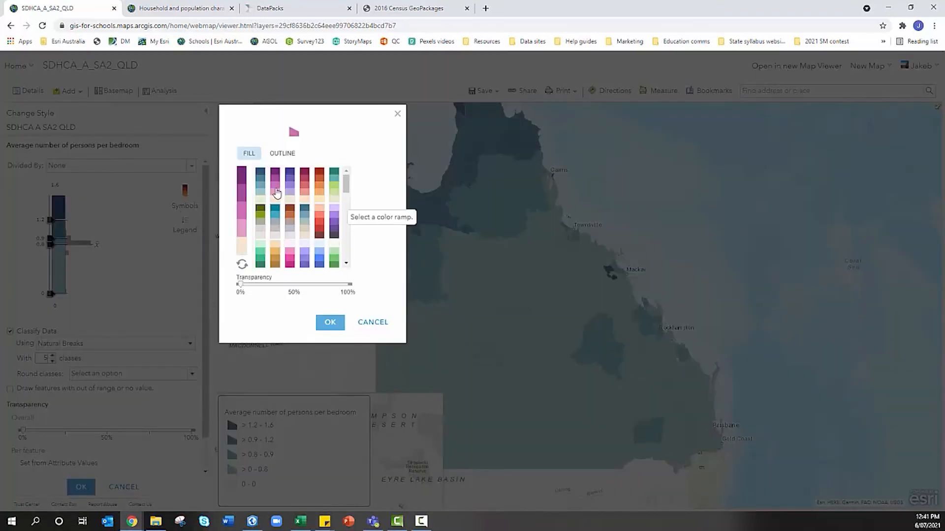
left_click(278, 154)
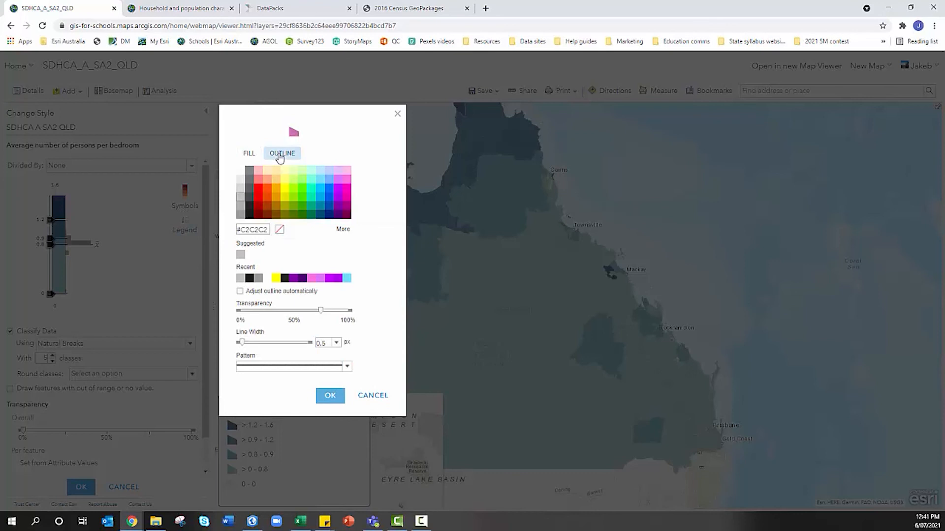
left_click(250, 215)
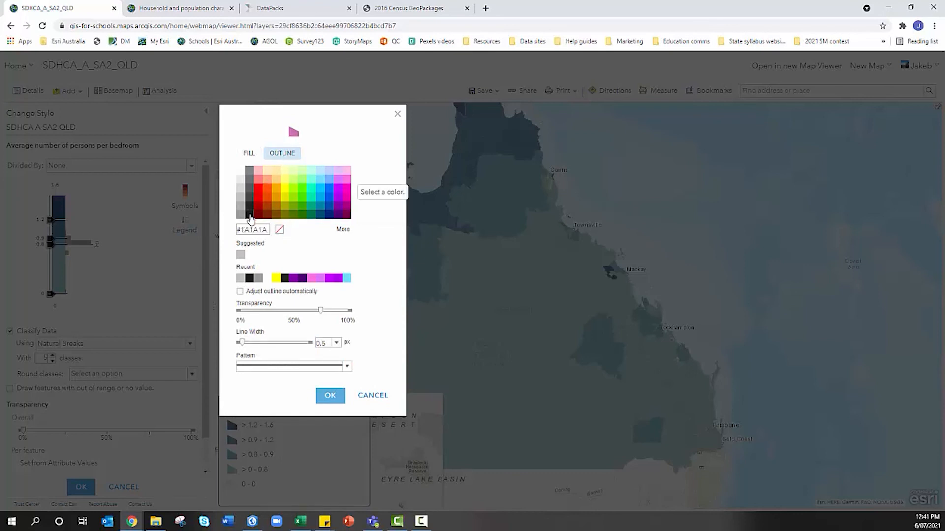
left_click(333, 342)
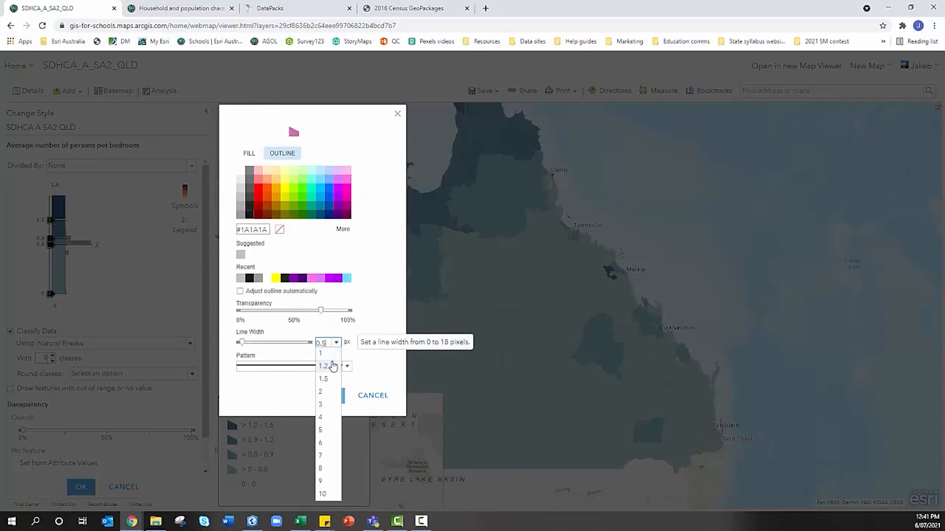
left_click(328, 354)
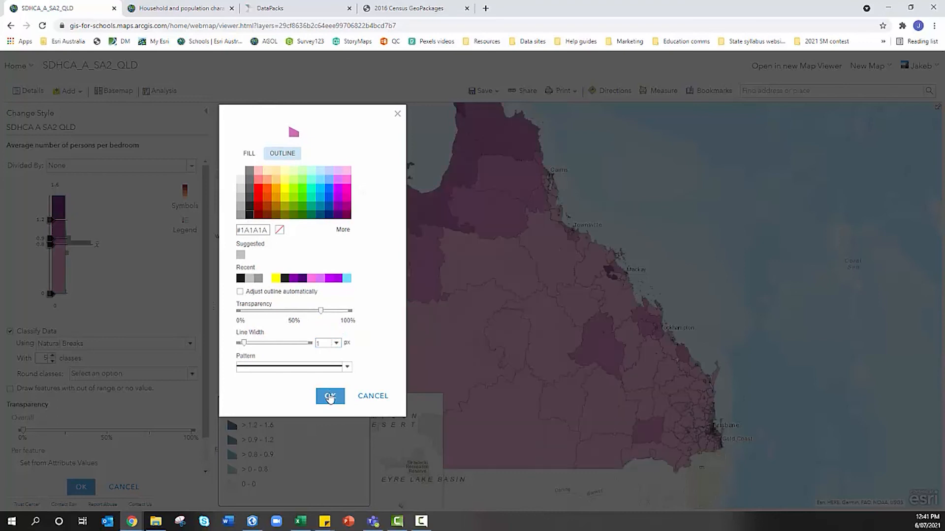
left_click(330, 397)
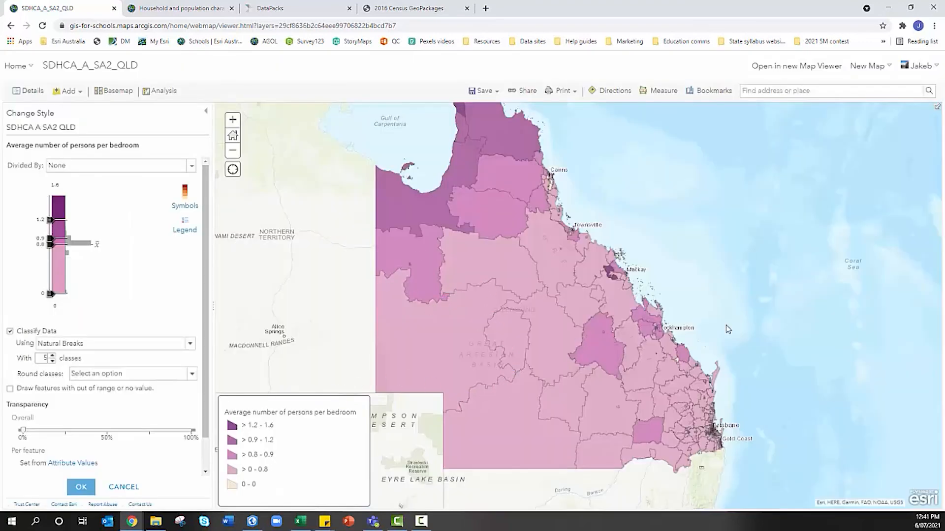
left_click(81, 487)
left_click(89, 488)
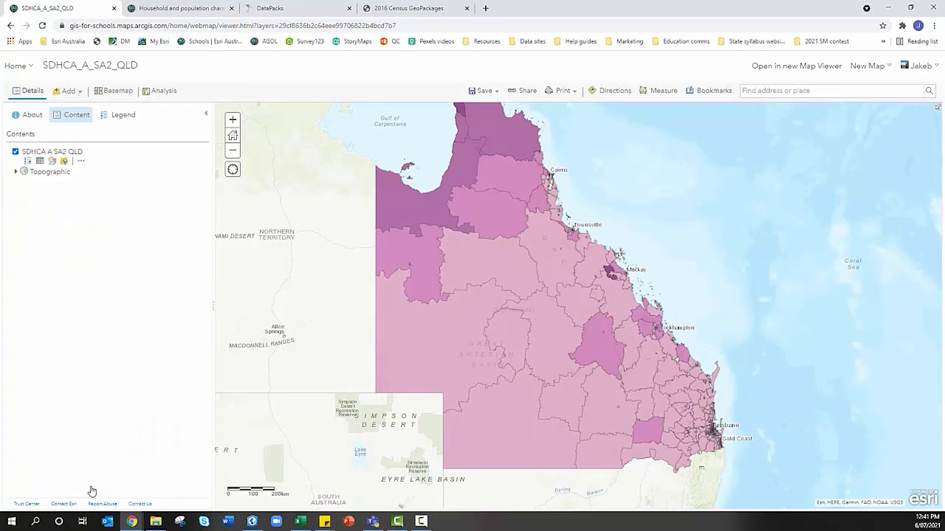
Step: Open the SDHCA_A_SA2_QLD map in the new Map Viewer without saving its changes
mouse_move(507, 168)
left_mouse_down()
mouse_move(520, 268)
mouse_move(516, 223)
left_mouse_up()
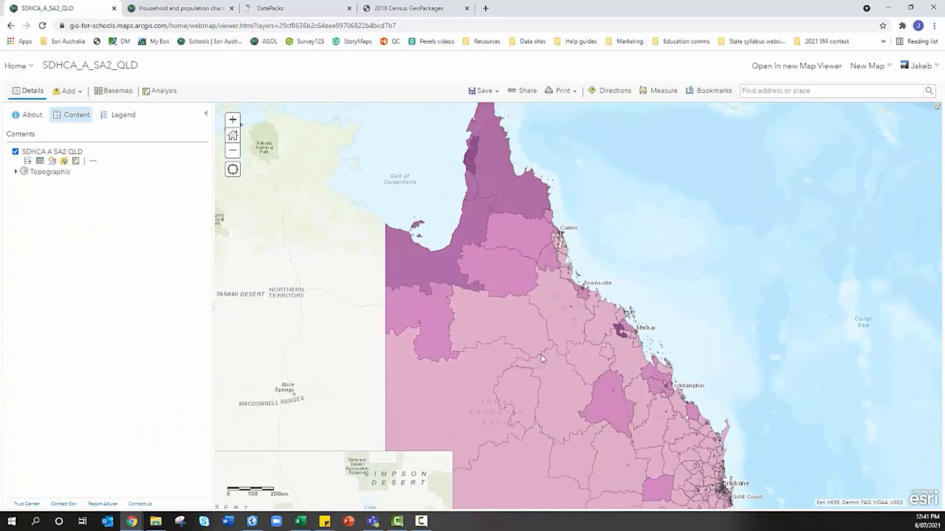
left_click_drag(625, 449, 620, 438)
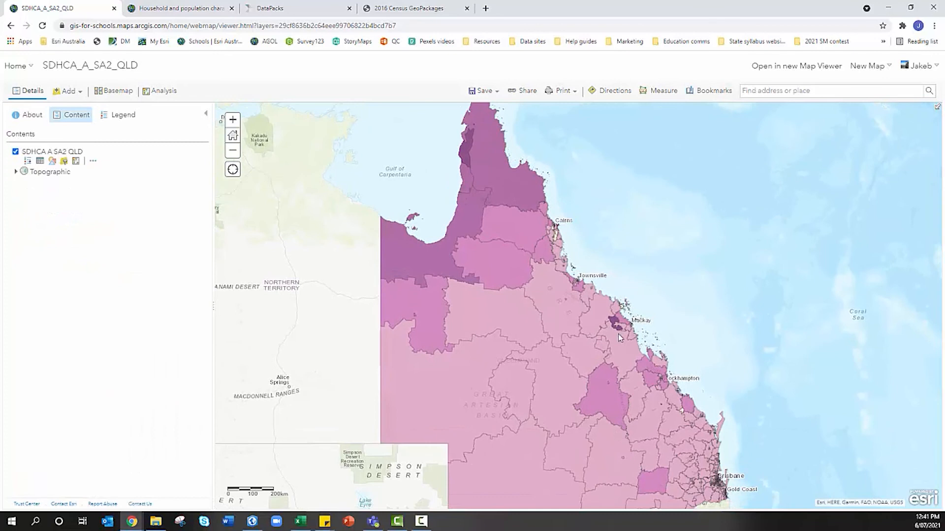
left_click(807, 67)
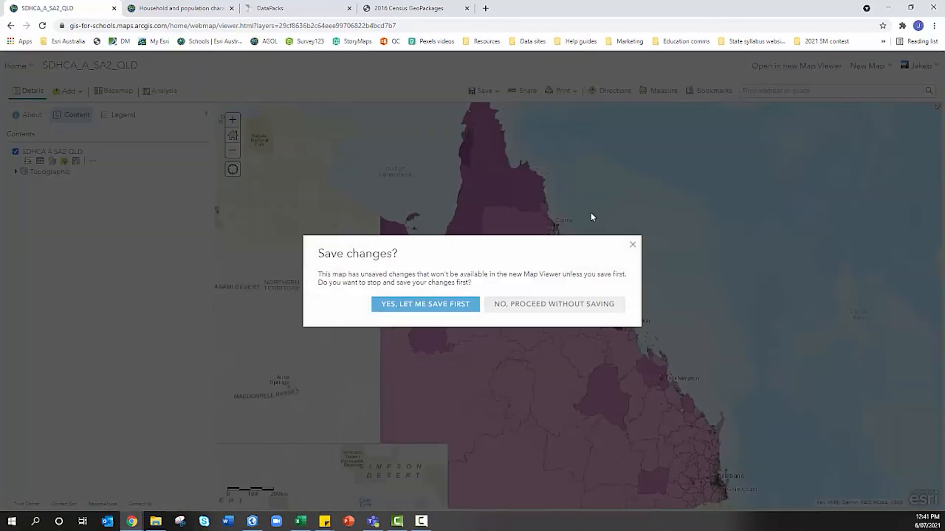
left_click(498, 306)
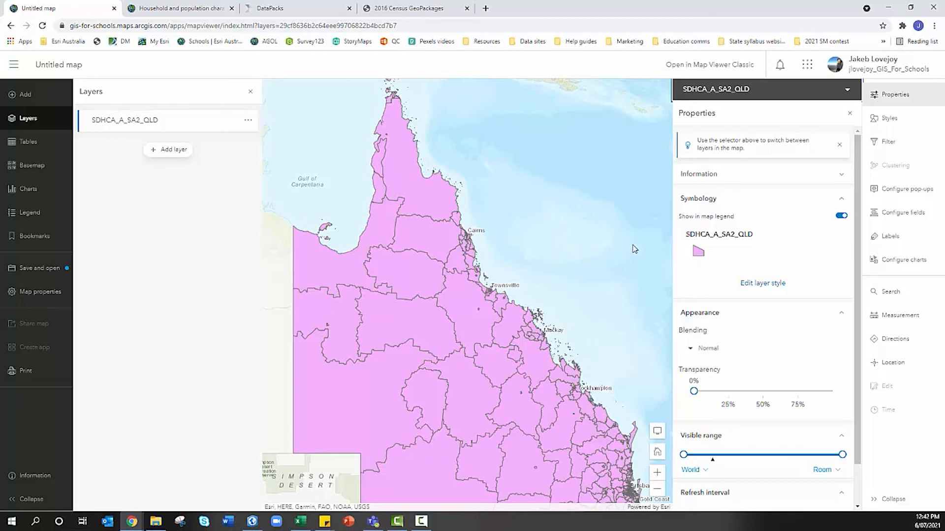
Step: Style the SDHCA_A_SA2_QLD layer by the Population 0-14 years field
left_click(96, 120)
left_click(95, 120)
left_click(157, 121)
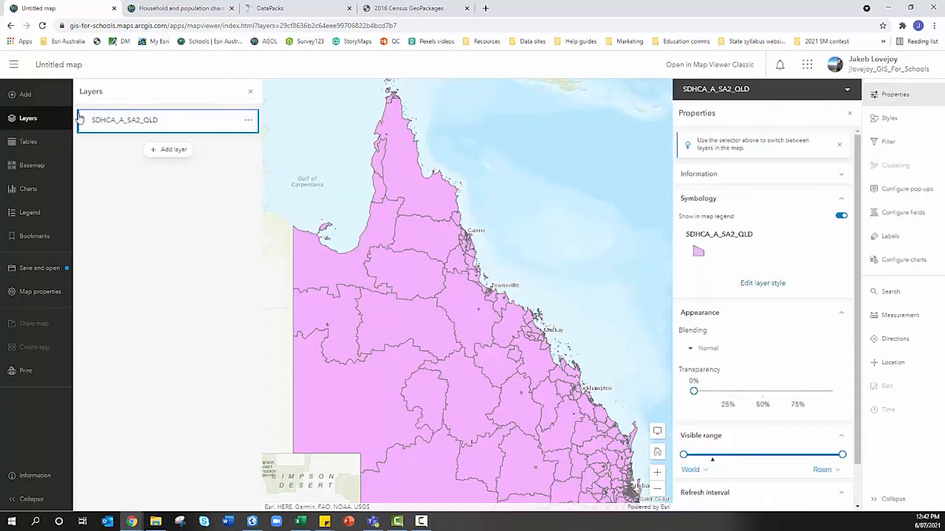
left_click(892, 121)
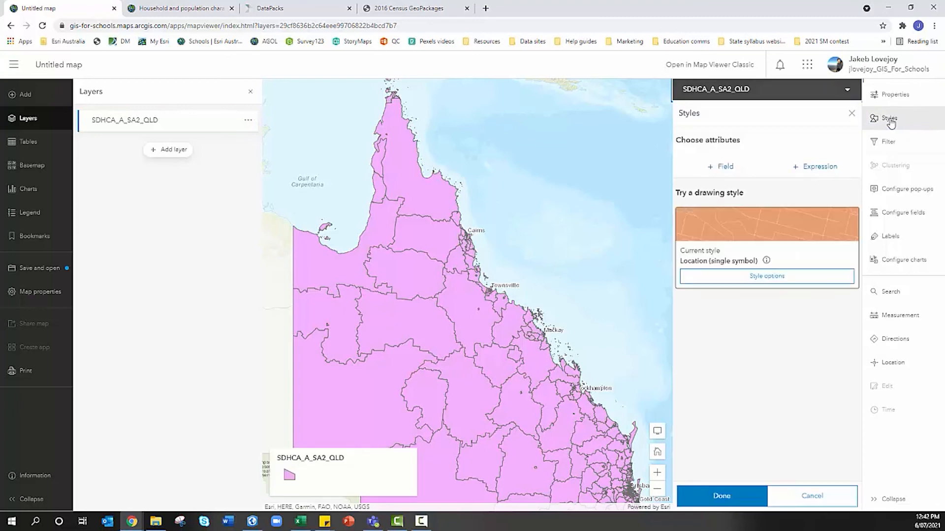
left_click(726, 170)
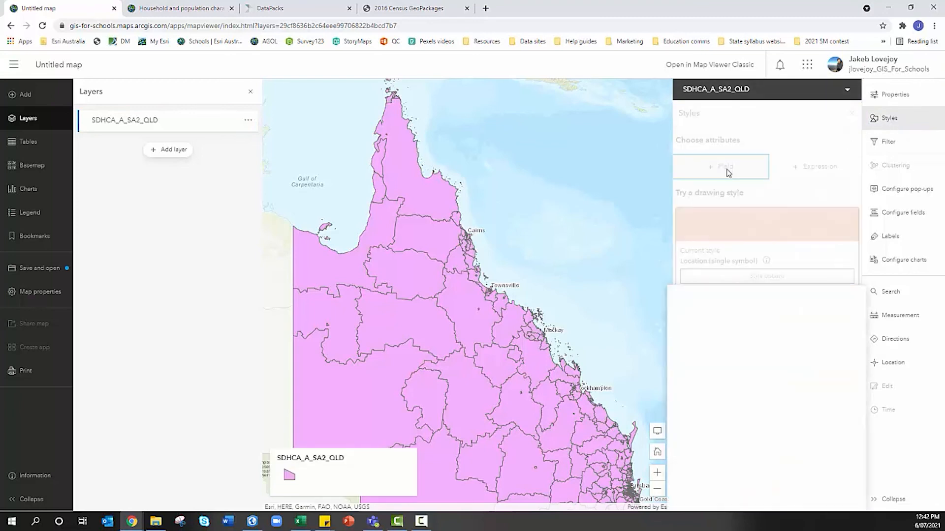
scroll(744, 310, "down", 5)
scroll(743, 311, "down", 7)
scroll(744, 311, "down", 3)
left_click(724, 265)
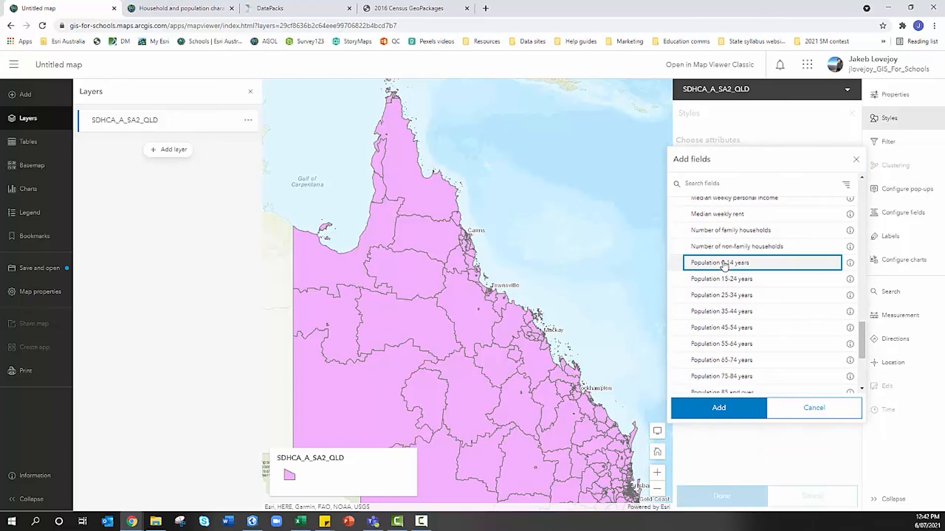
left_click(724, 409)
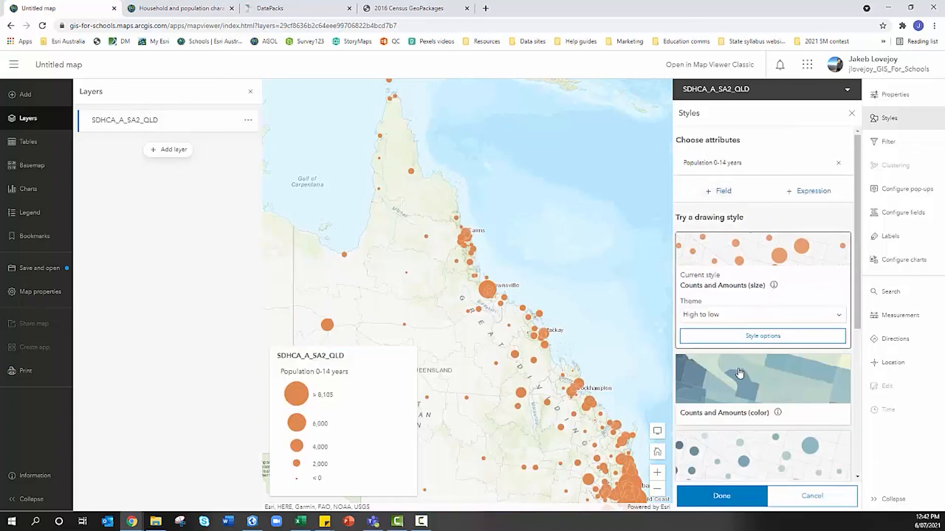
Step: Apply the Counts and Amounts (color) drawing style to the layer and open its style options
scroll(740, 374, "down", 2)
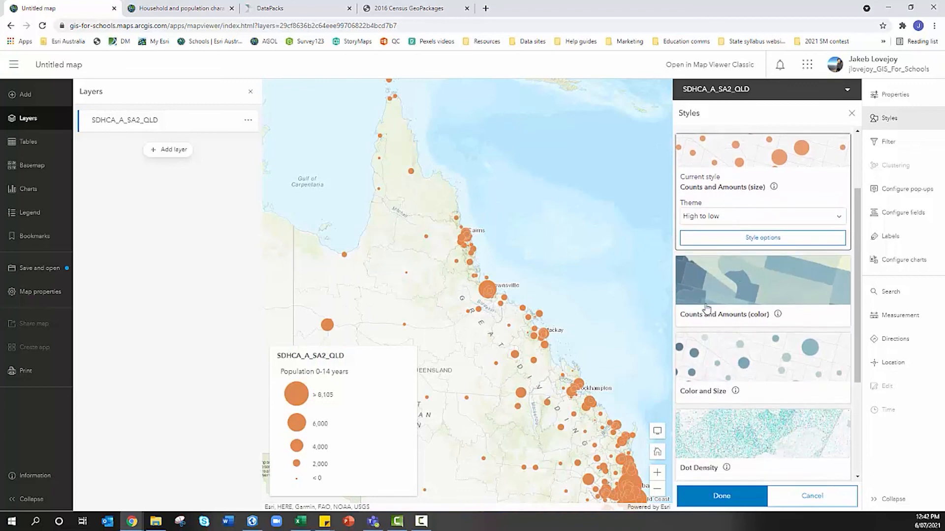
left_click(713, 319)
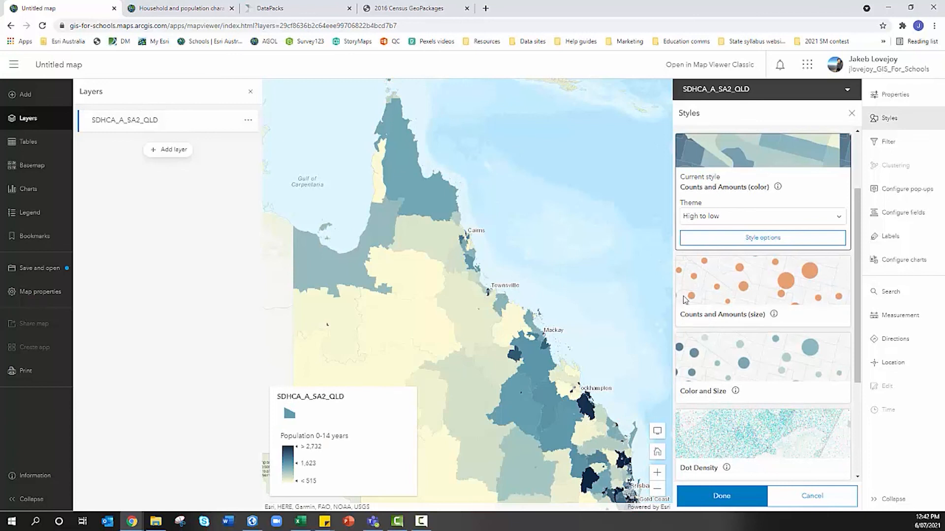
scroll(729, 267, "up", 1)
left_click(739, 290)
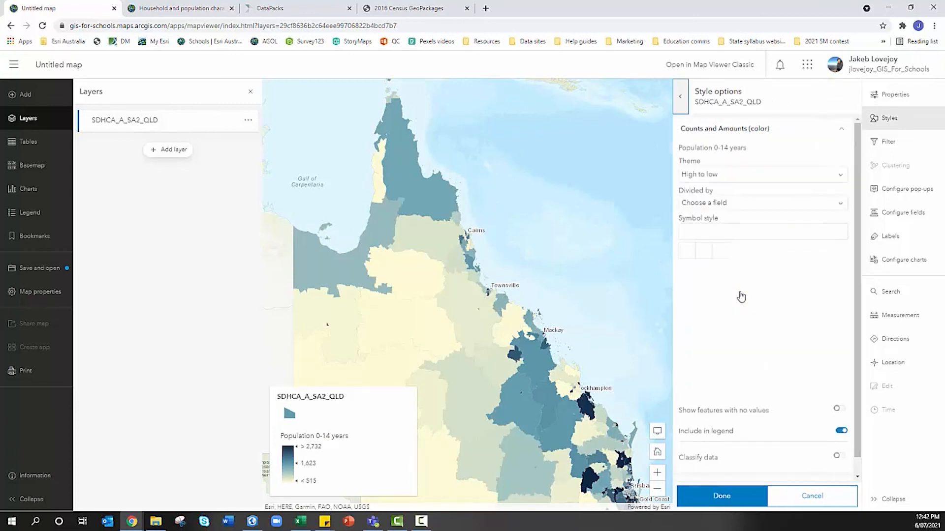
Step: Try classifying the Population 0-14 years data with natural breaks
scroll(760, 389, "down", 1)
left_click(839, 440)
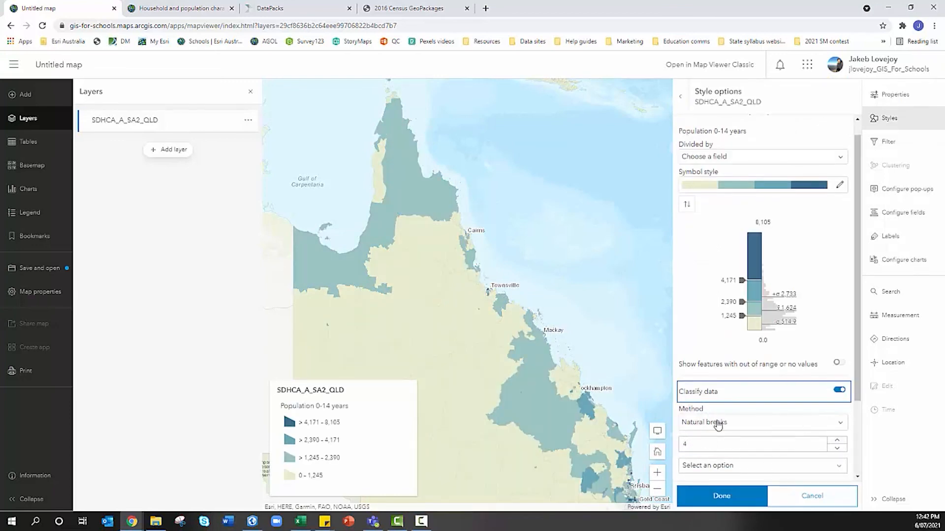
left_click(840, 390)
scroll(793, 421, "down", 1)
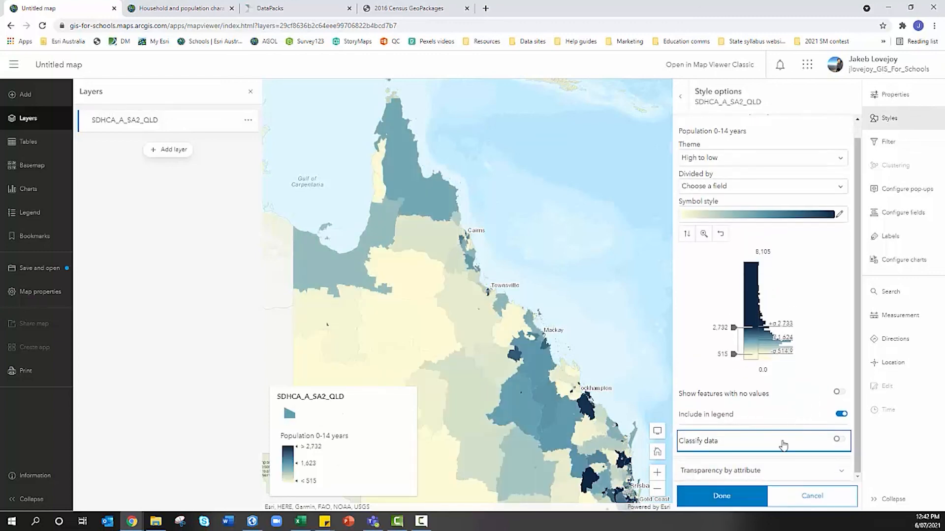
Step: Give the layer's symbols a purple-to-cream color ramp and a black outline
left_click(727, 217)
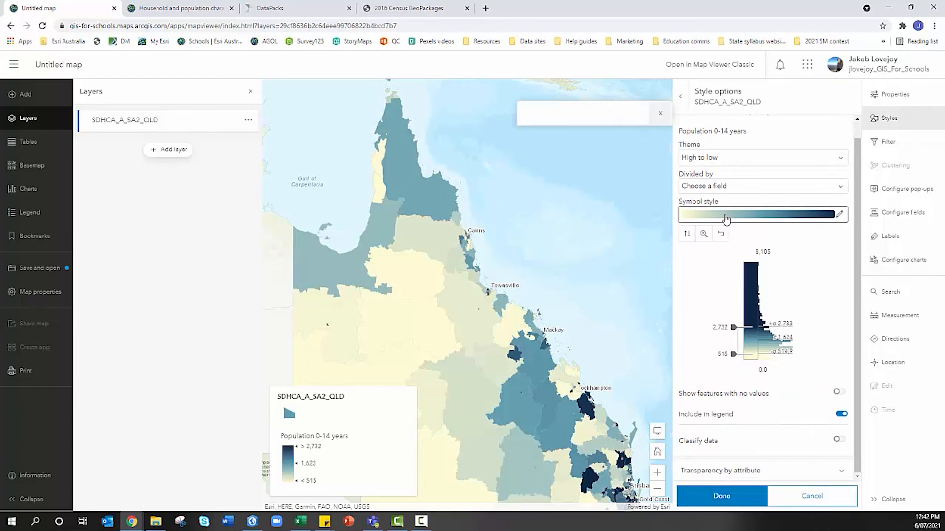
left_click(555, 220)
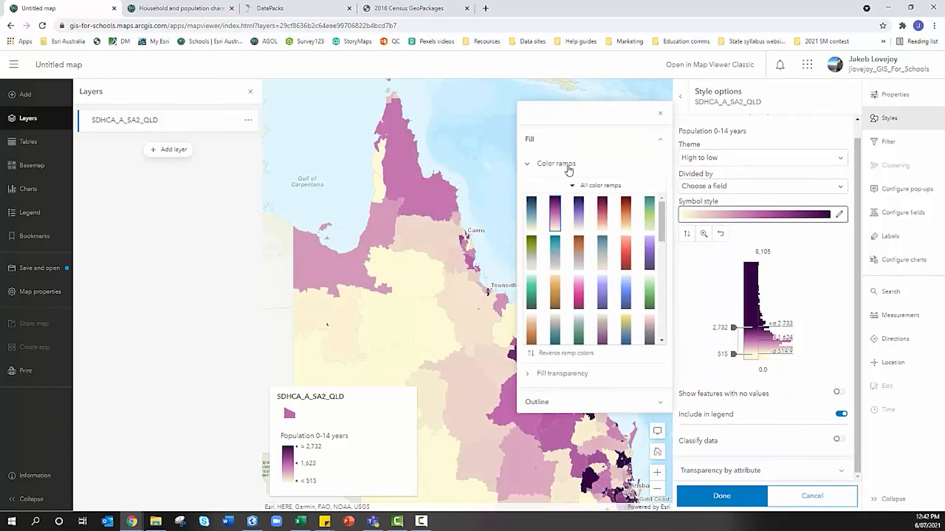
left_click(544, 404)
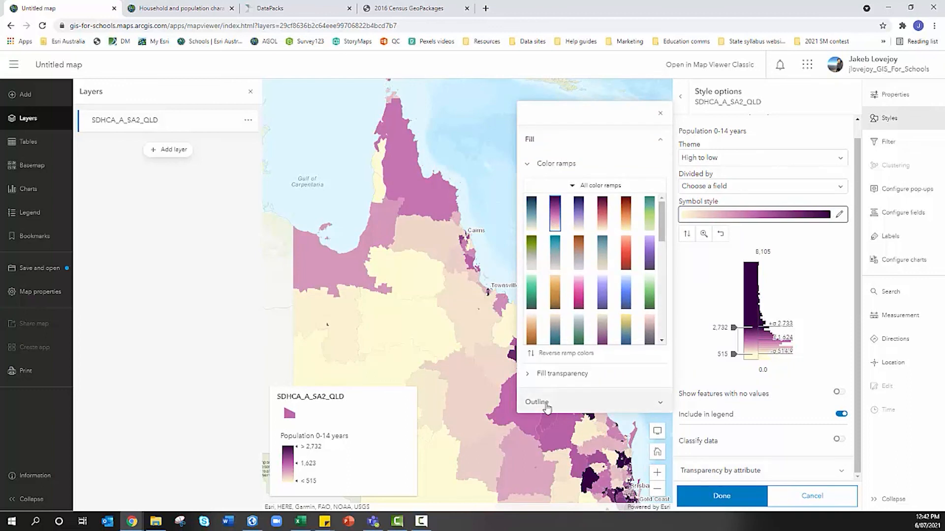
scroll(546, 408, "down", 1)
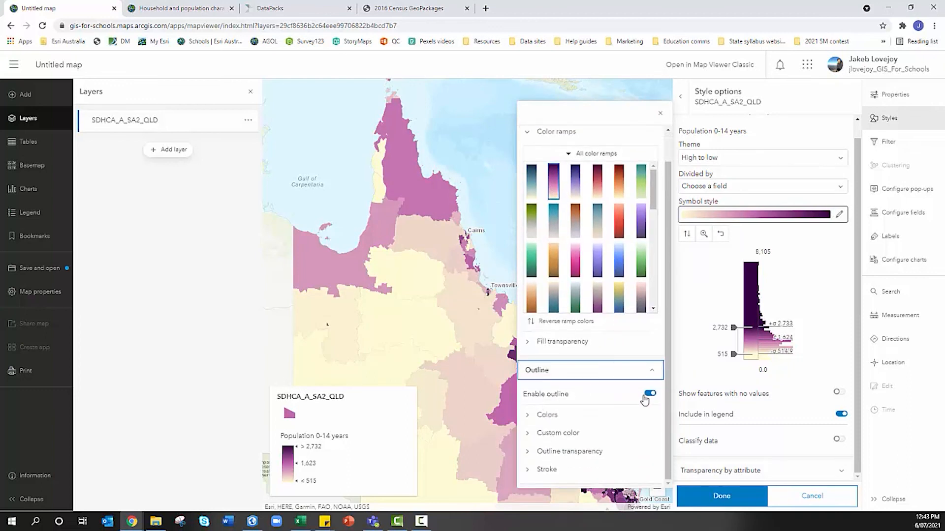
left_click(534, 415)
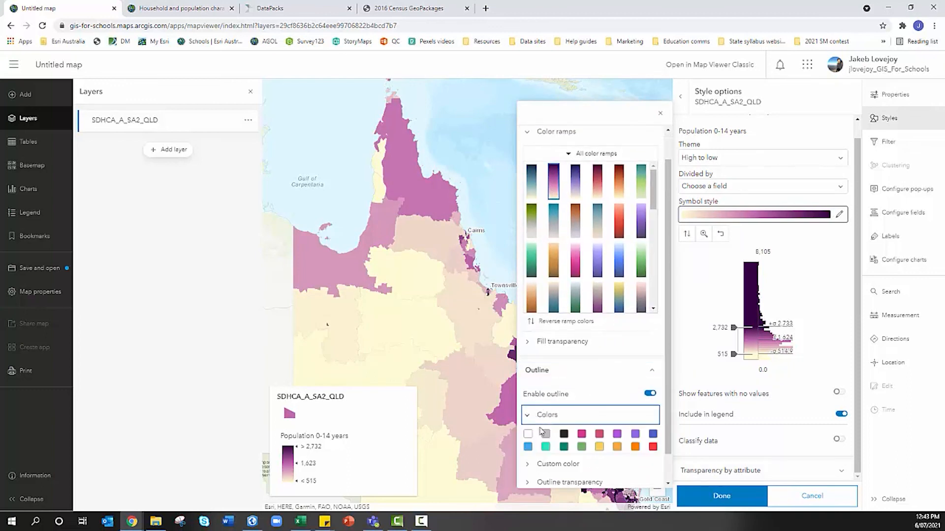
left_click(565, 435)
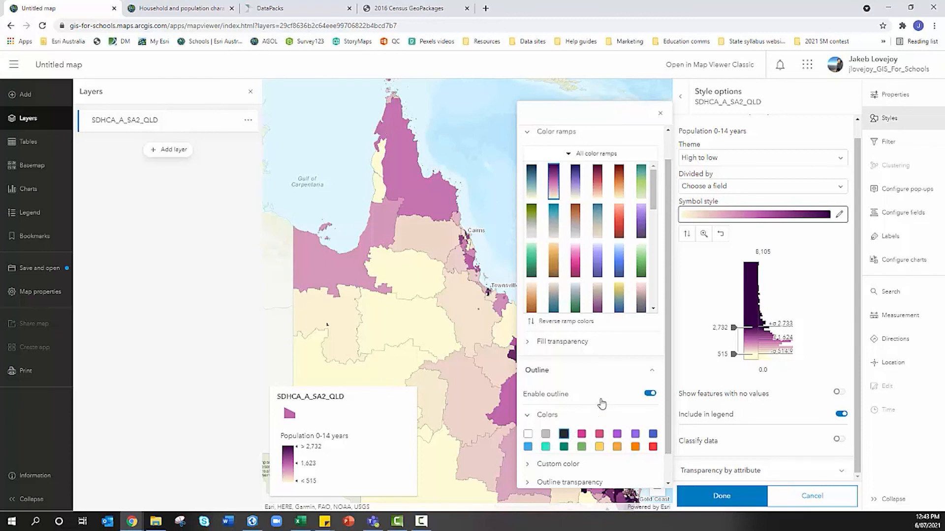
left_click(651, 374)
left_click(663, 132)
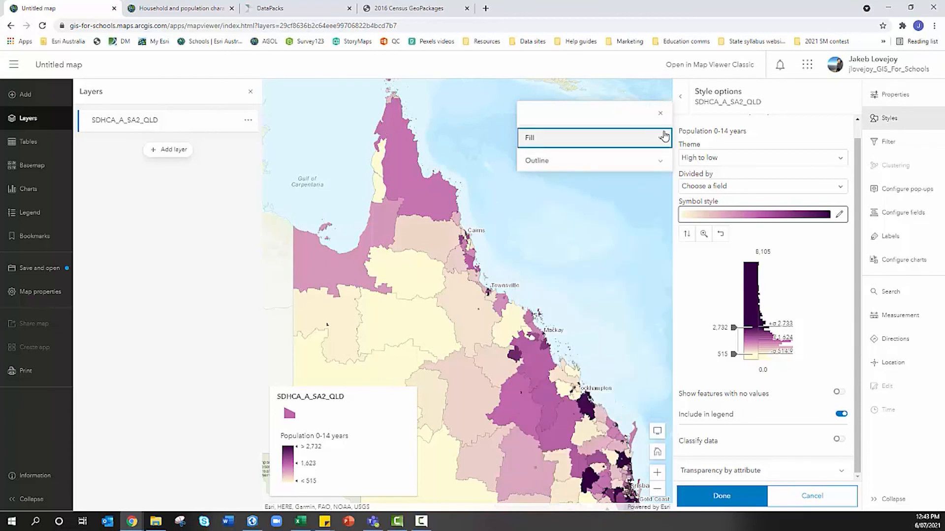
Step: Leave the layer's style settings and display the map legend
left_click(661, 114)
left_click(681, 97)
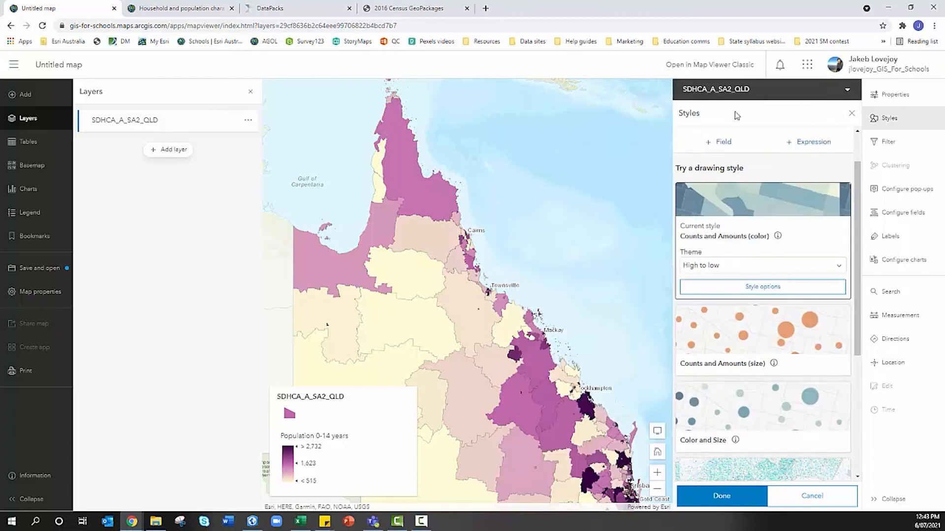
left_click(845, 115)
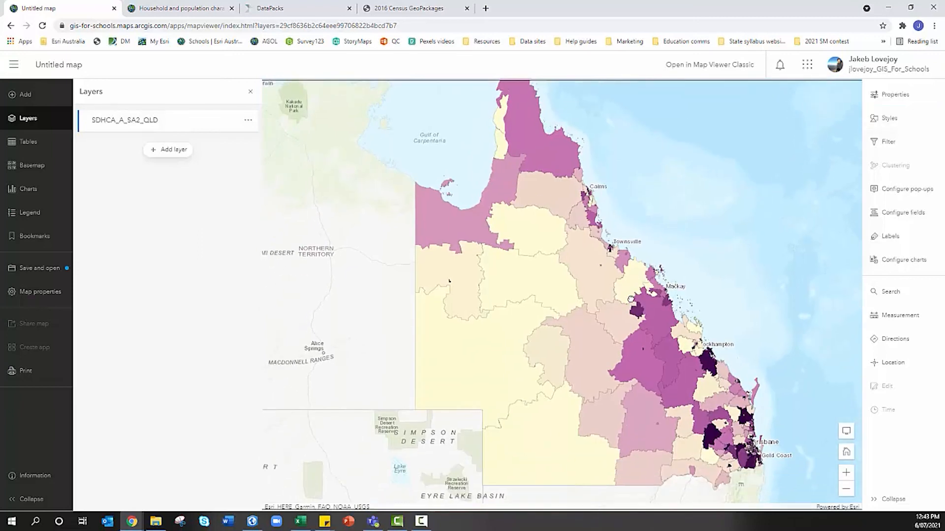
left_click(19, 213)
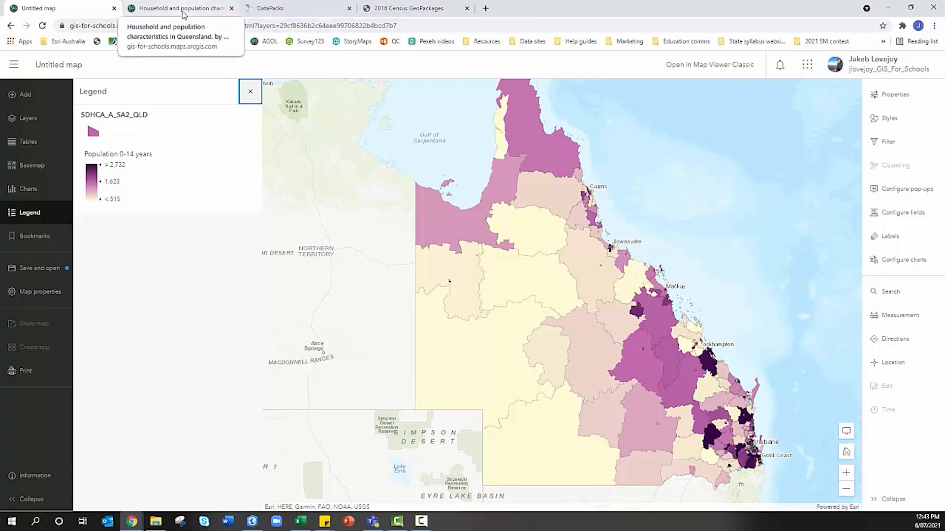
Step: Leave the map without saving and open the item page of the SDHCA_A_SA2_QLD hosted feature layer from Content
left_click(14, 65)
left_click(90, 288)
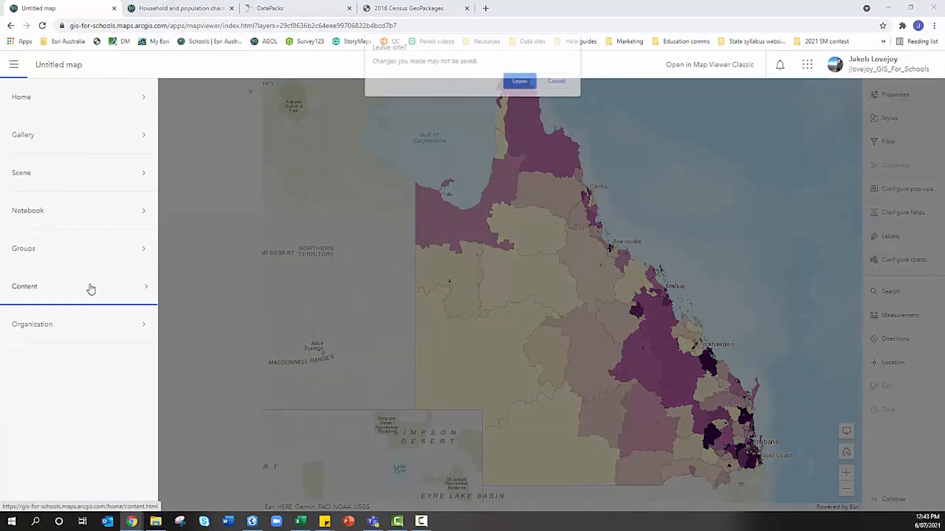
left_click(510, 81)
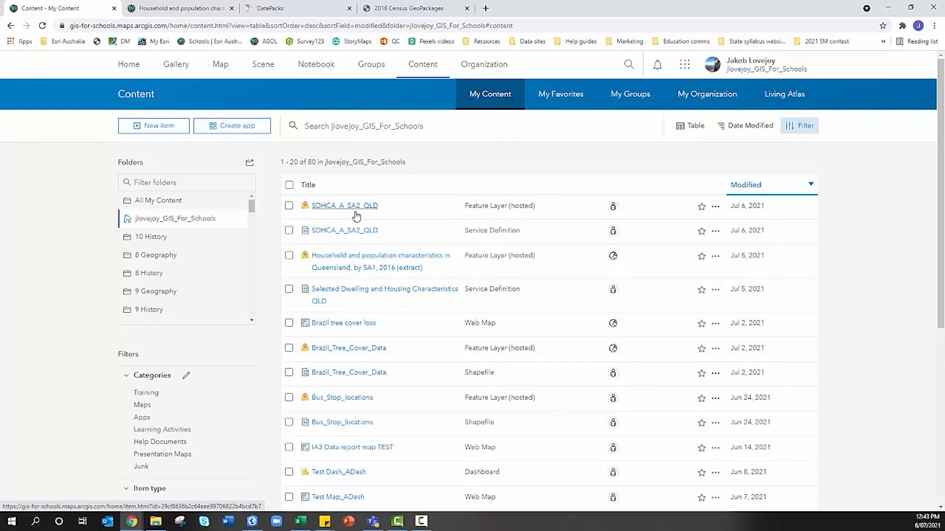
left_click(356, 211)
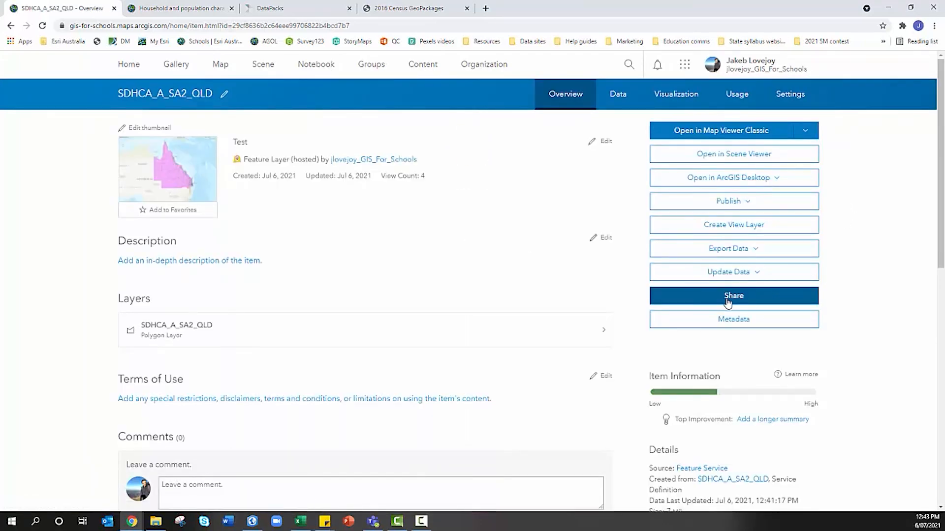
Step: Share the SDHCA_A_SA2_QLD feature layer with Everyone (public) and save the sharing level
left_click(728, 297)
left_click(386, 294)
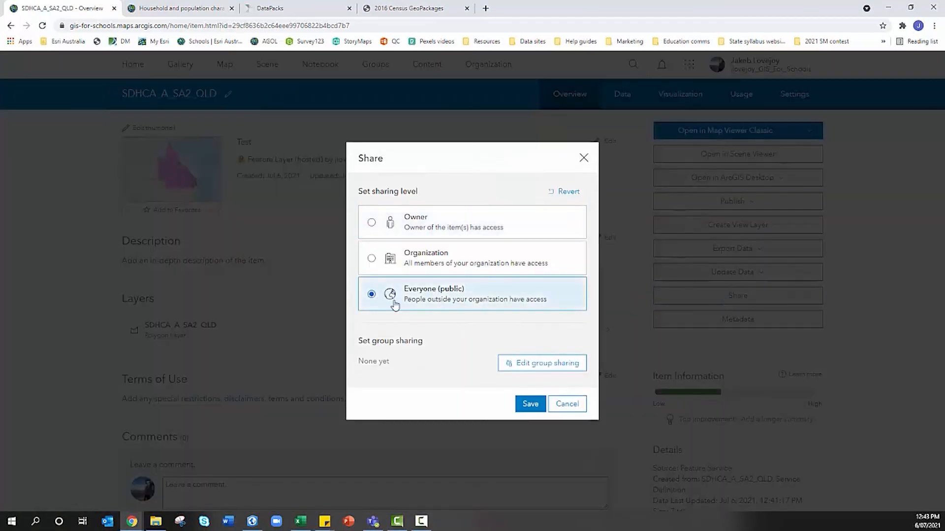
left_click(531, 404)
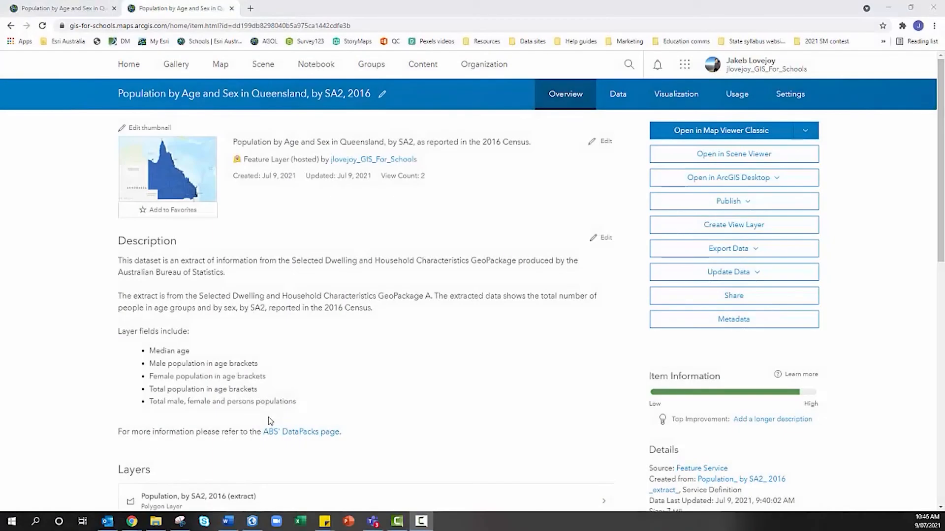
Step: Open a map, search ArcGIS Online layers for "Queensland demographic", and look through the listed Queensland Census layers
left_click(217, 64)
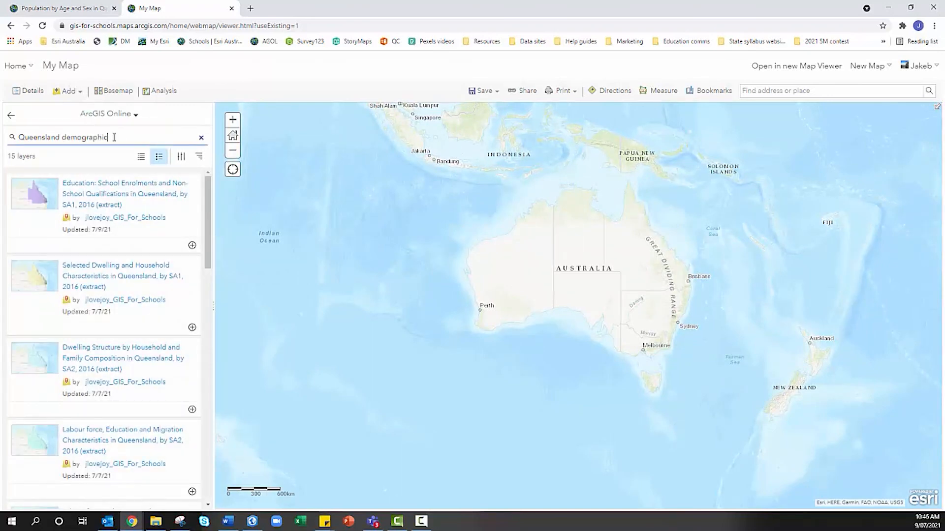
left_click_drag(111, 137, 18, 137)
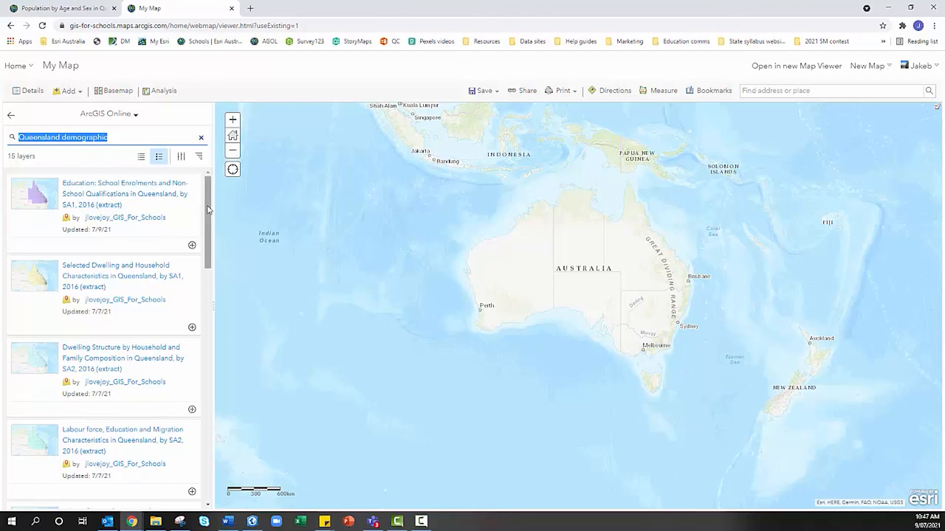
scroll(128, 281, "down", 6)
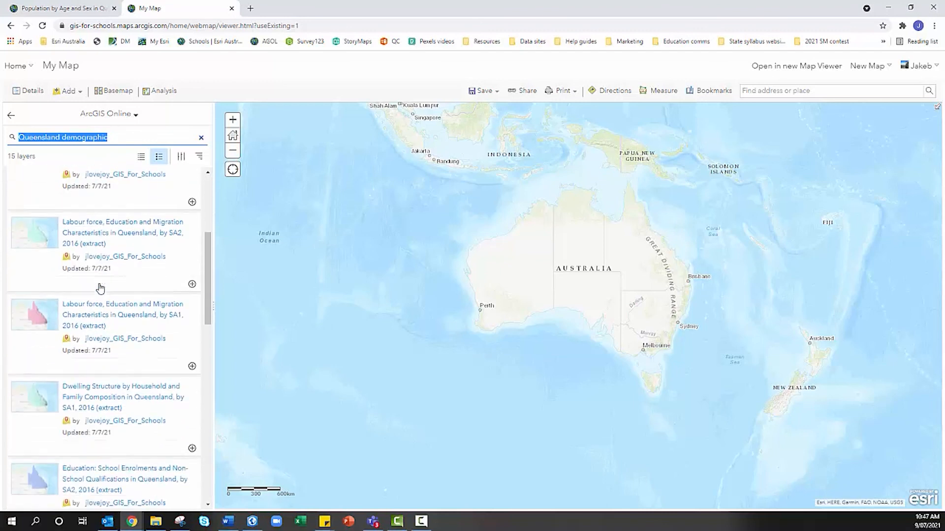
scroll(100, 288, "down", 8)
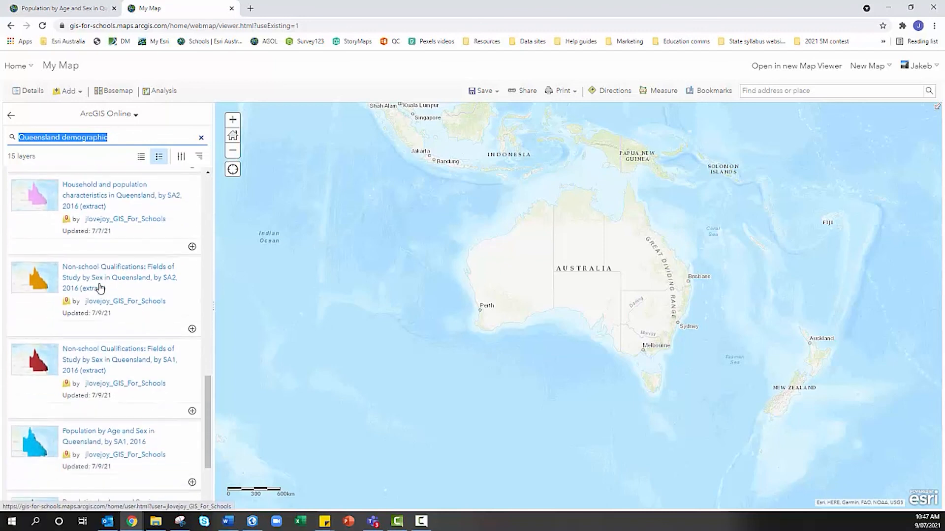
scroll(100, 288, "down", 3)
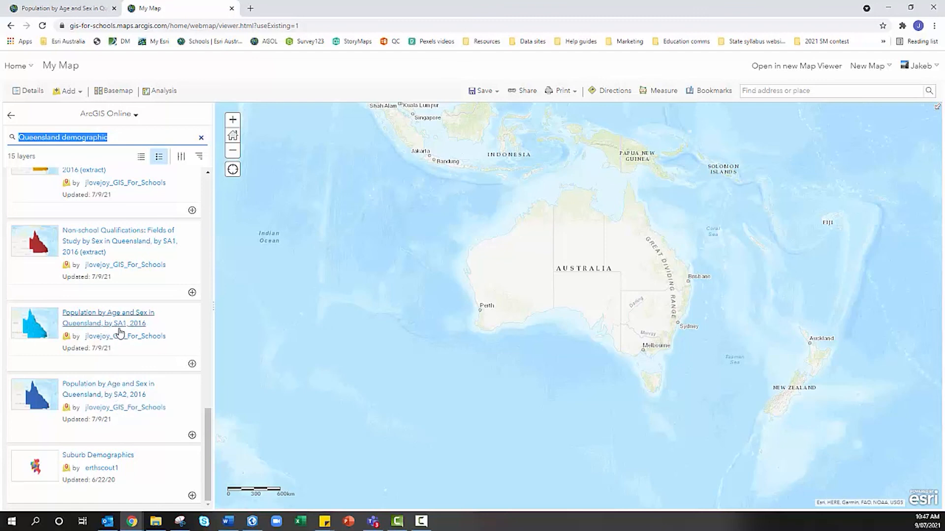
scroll(121, 332, "up", 5)
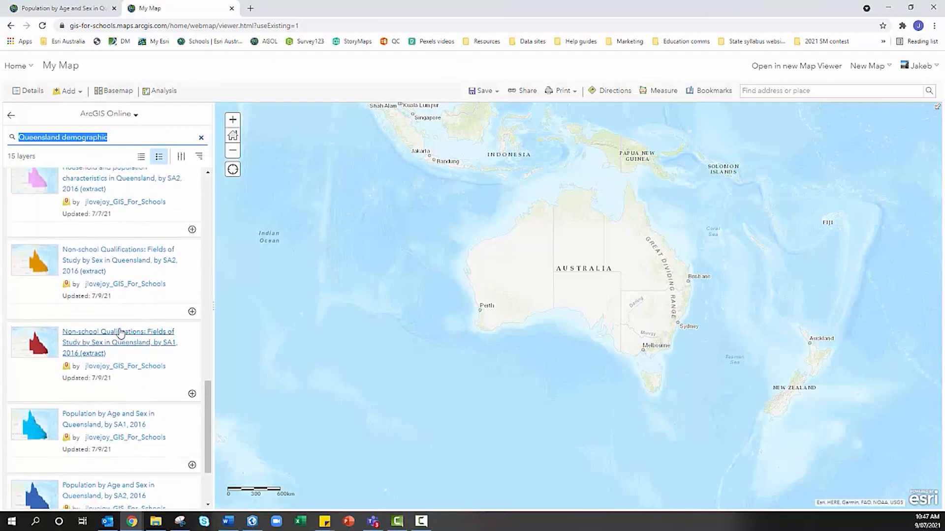
scroll(121, 333, "up", 5)
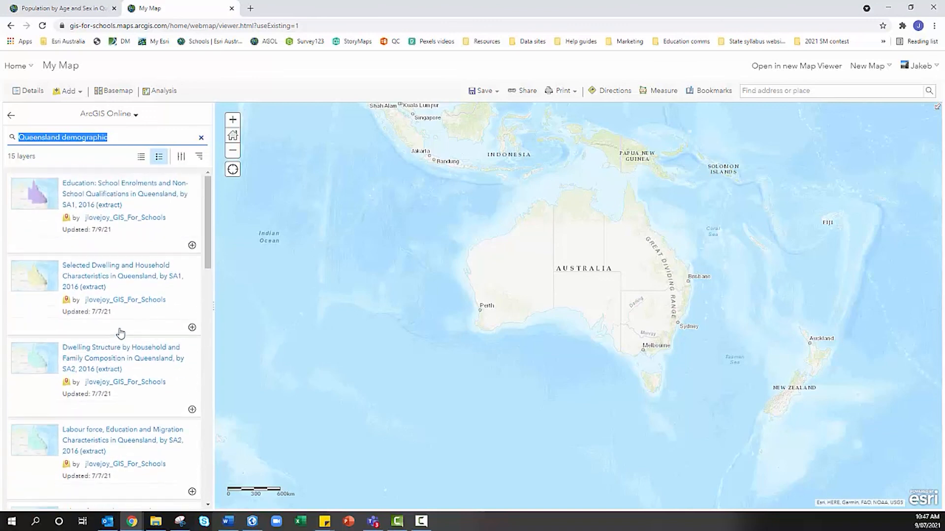